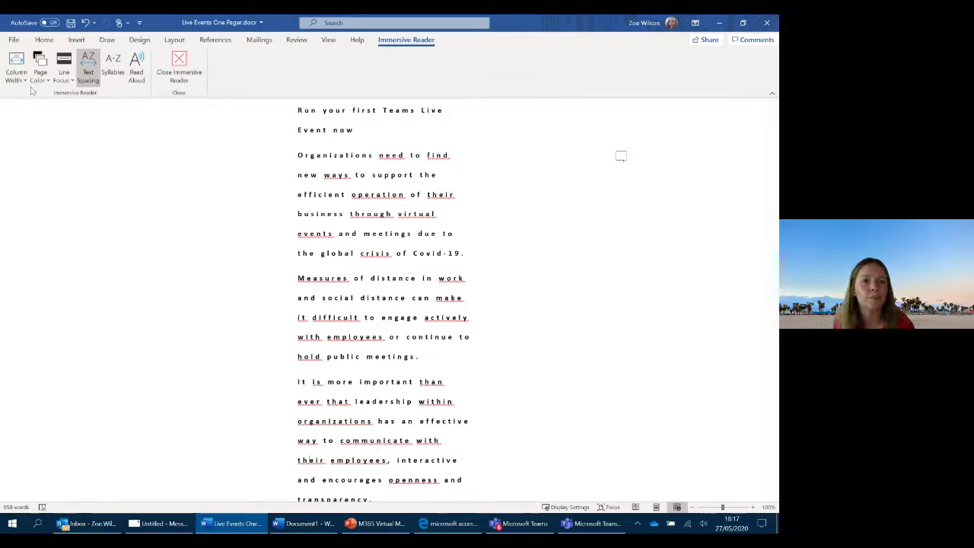
Step: Try the Narrow and Moderate column widths in Immersive Reader, ending with the column width set to Wide
click(21, 79)
click(39, 125)
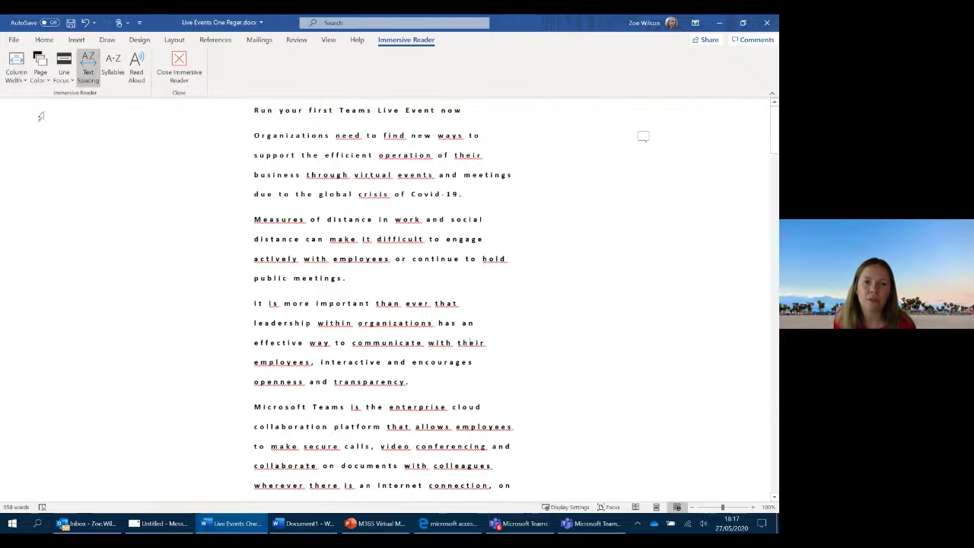
click(17, 72)
click(35, 152)
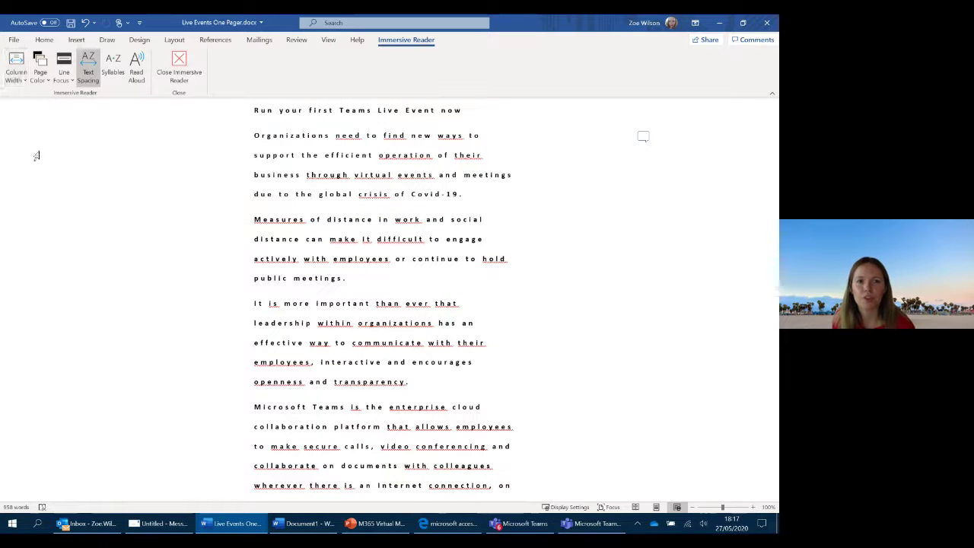
click(16, 76)
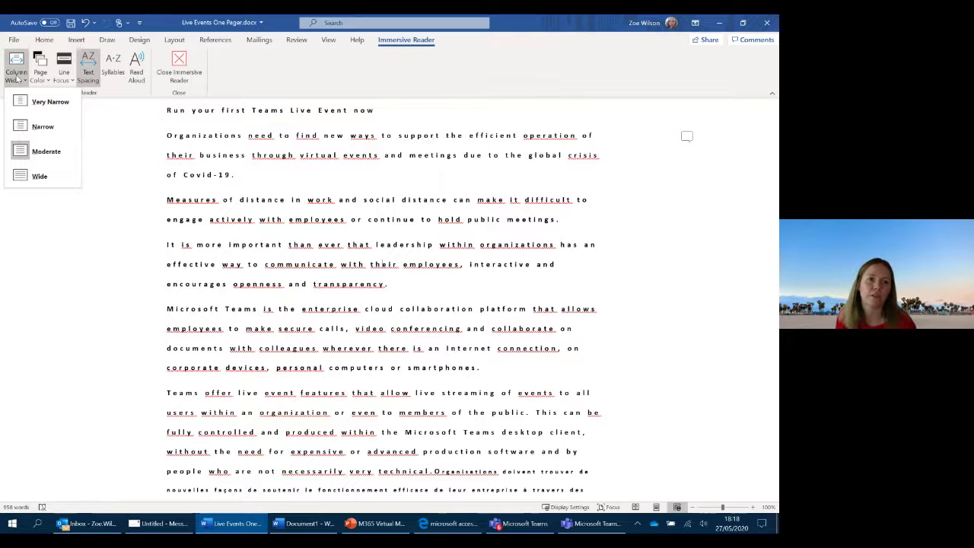
click(54, 175)
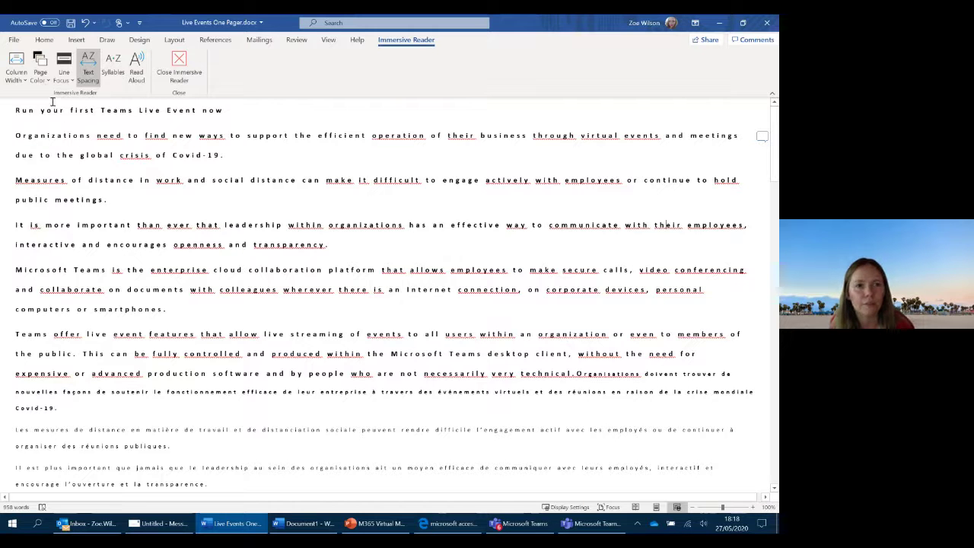
Step: Set the reading page color to light cream and turn off text spacing
click(40, 67)
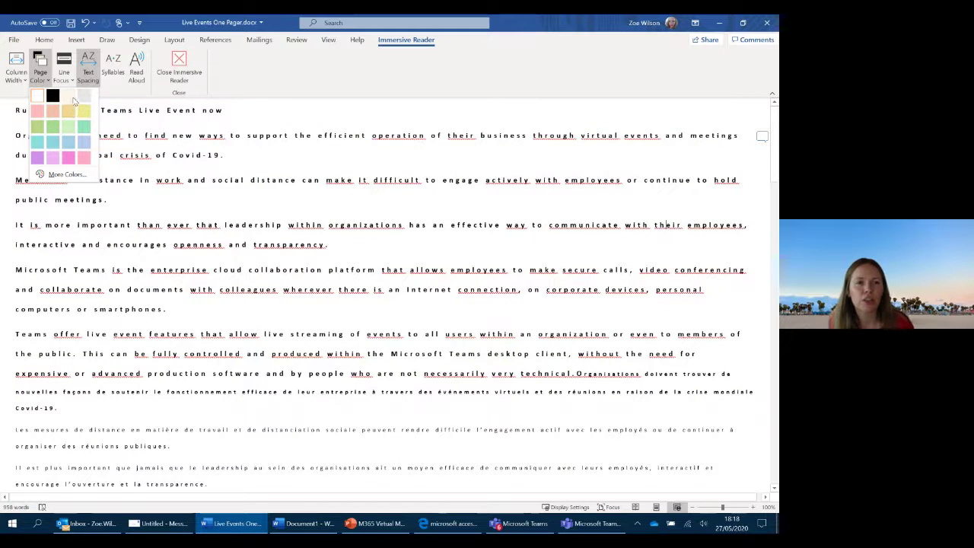
click(72, 103)
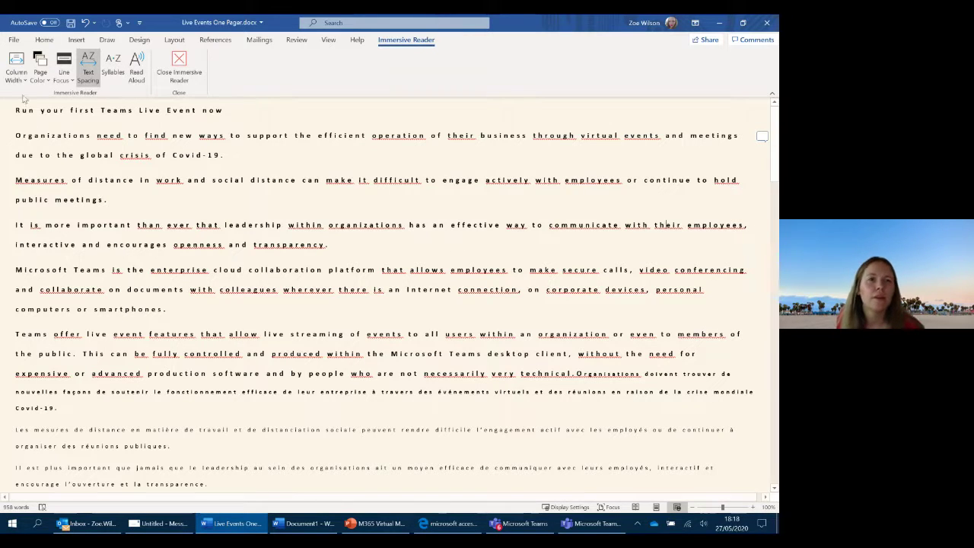
click(82, 76)
Step: Set the line focus to One Line and advance the focus four lines down the document
click(64, 73)
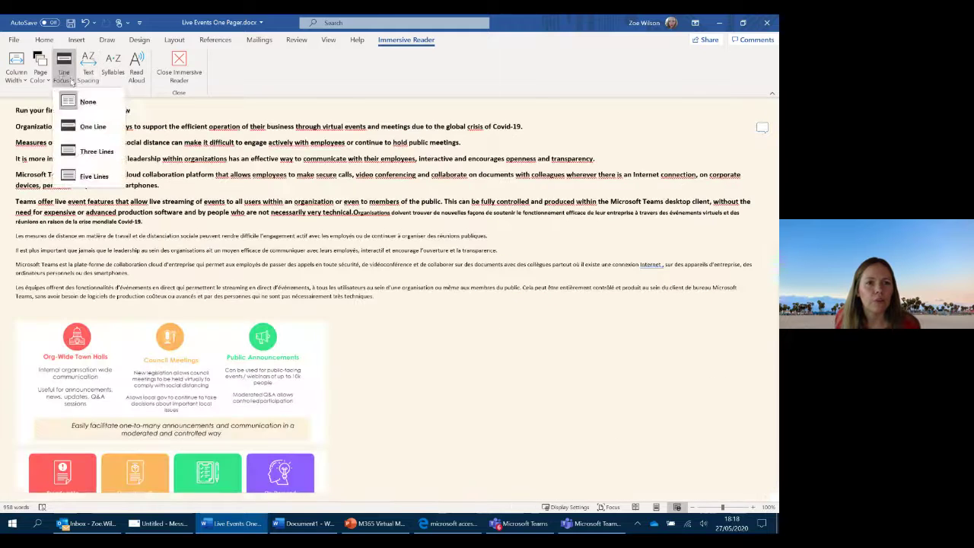
click(92, 126)
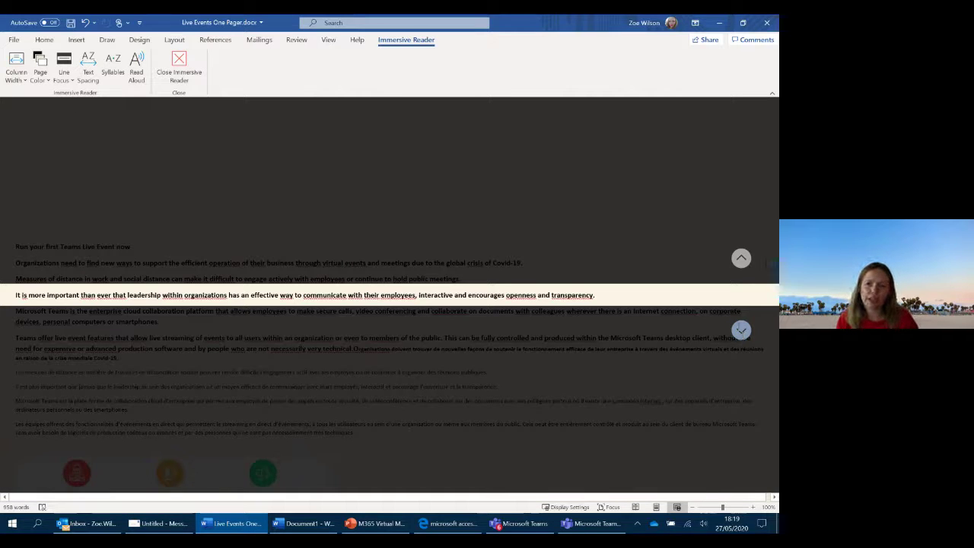
click(741, 330)
click(741, 329)
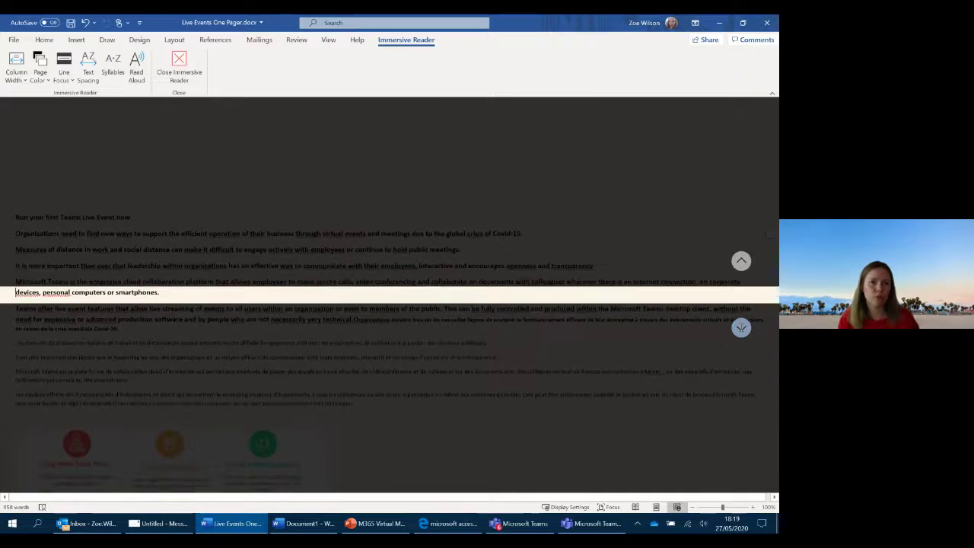
click(742, 329)
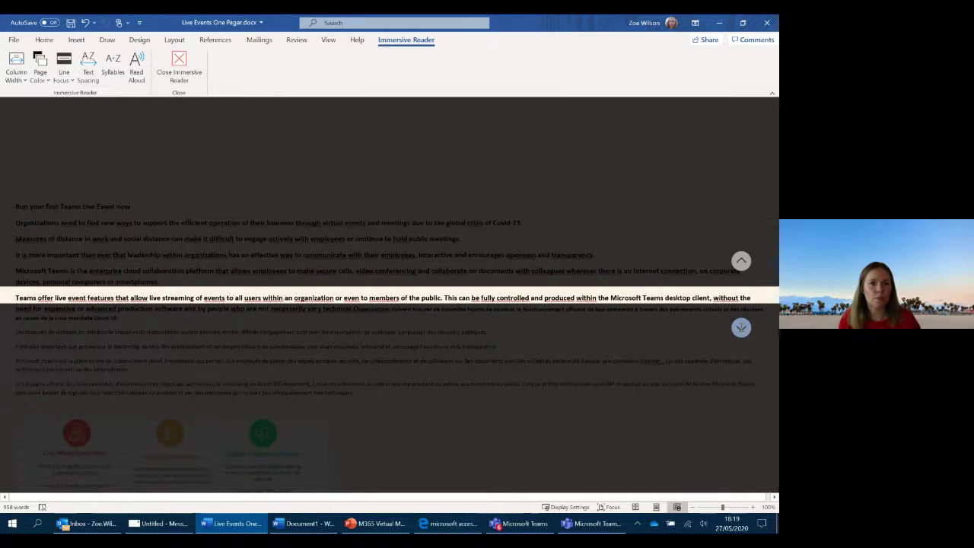
click(741, 329)
Step: Try line focus with Three Lines and Five Lines, and set it back to None
click(64, 70)
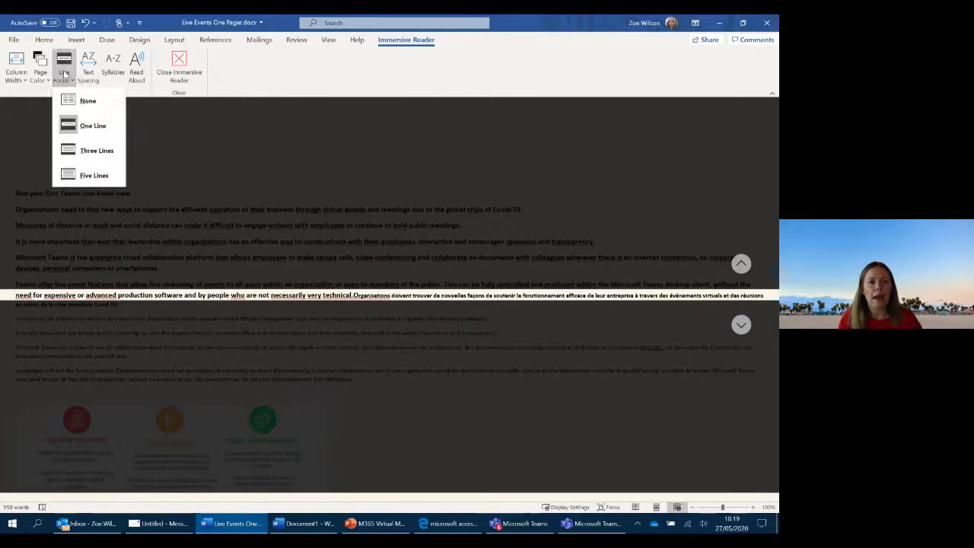
click(101, 155)
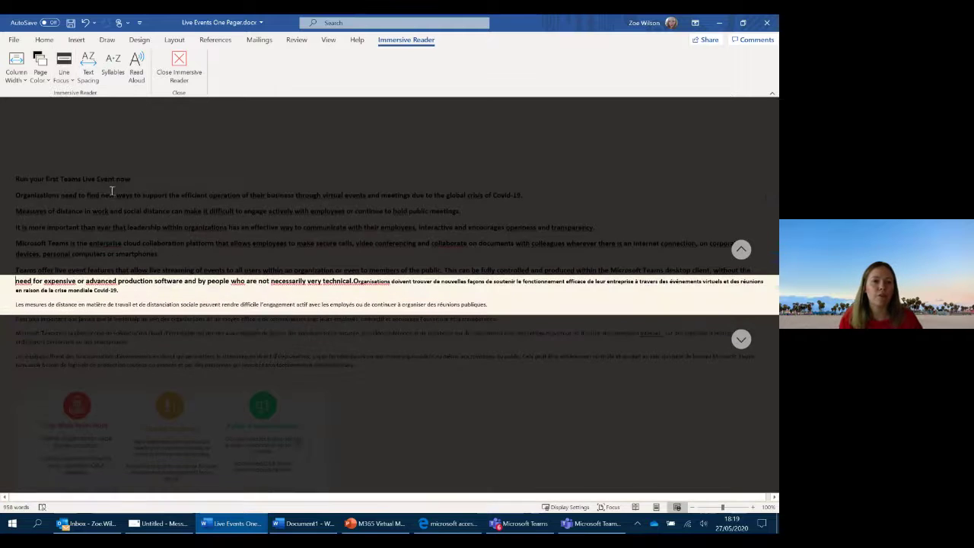
click(64, 67)
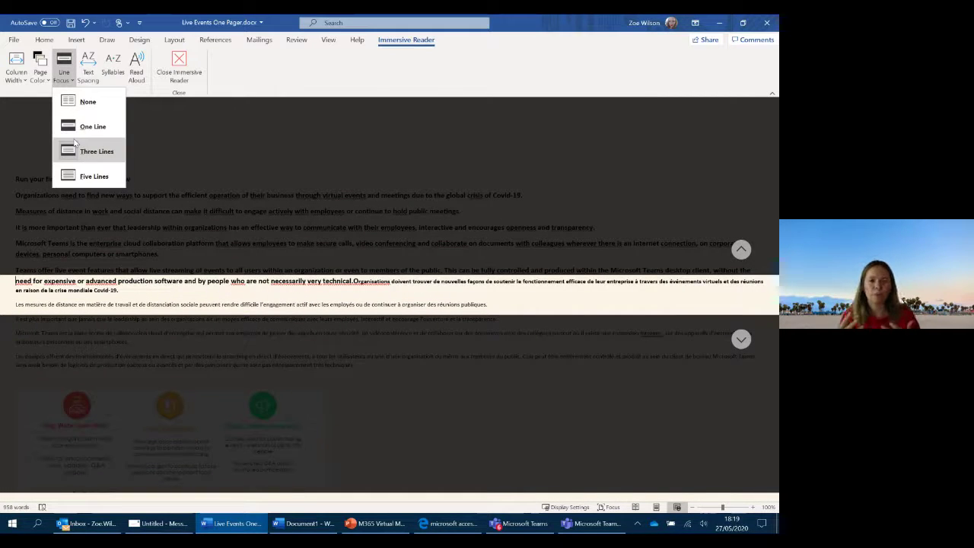
click(96, 181)
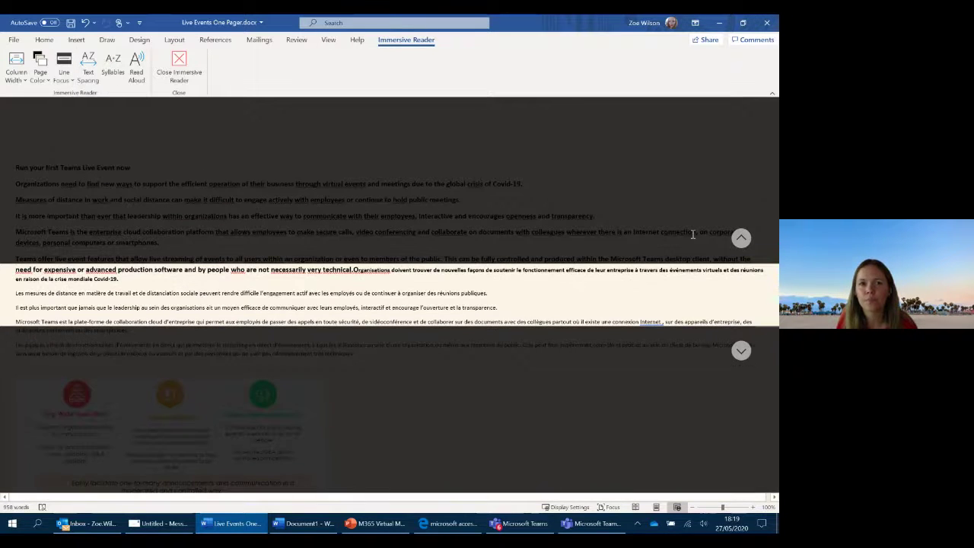
click(64, 67)
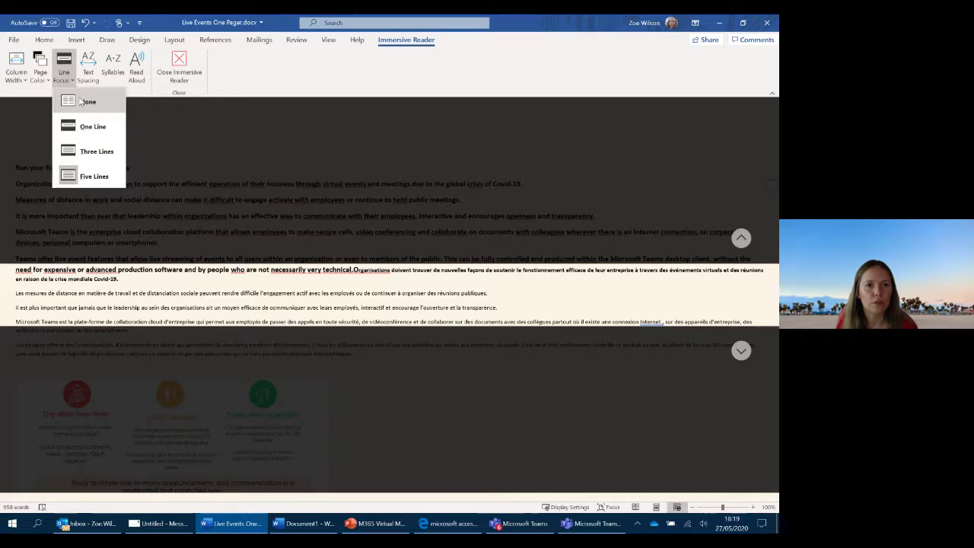
click(82, 102)
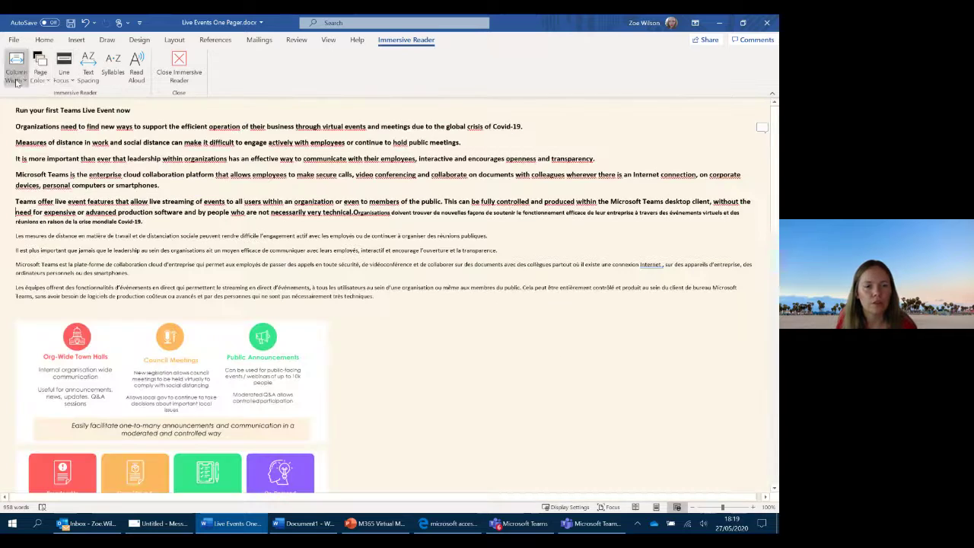
Step: Toggle text spacing on and off to compare the wide and normal letter spacing
click(88, 70)
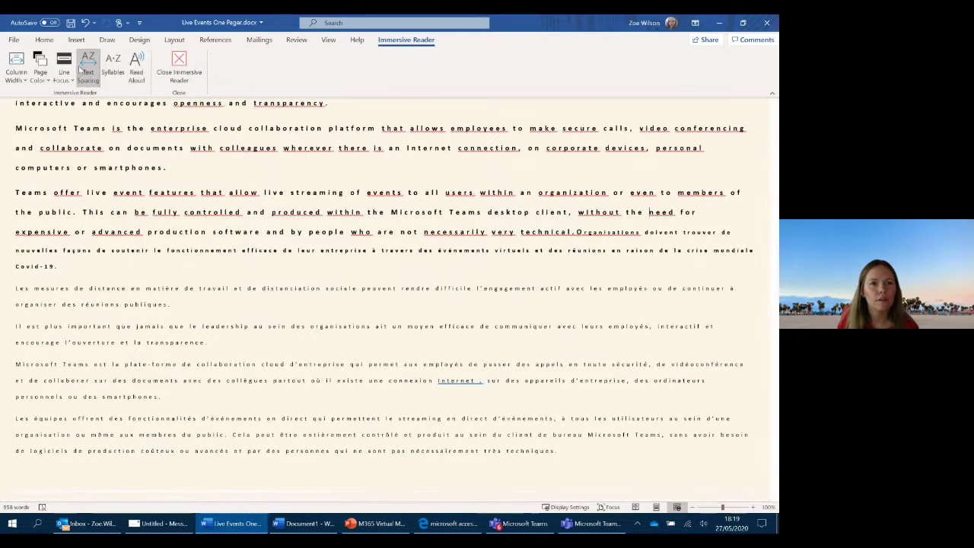
click(80, 68)
click(80, 68)
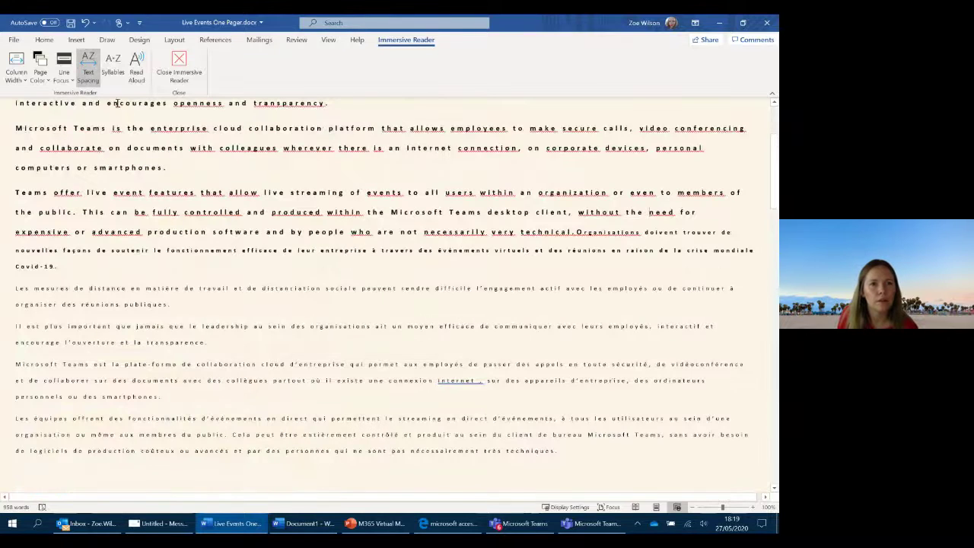
click(64, 67)
click(89, 74)
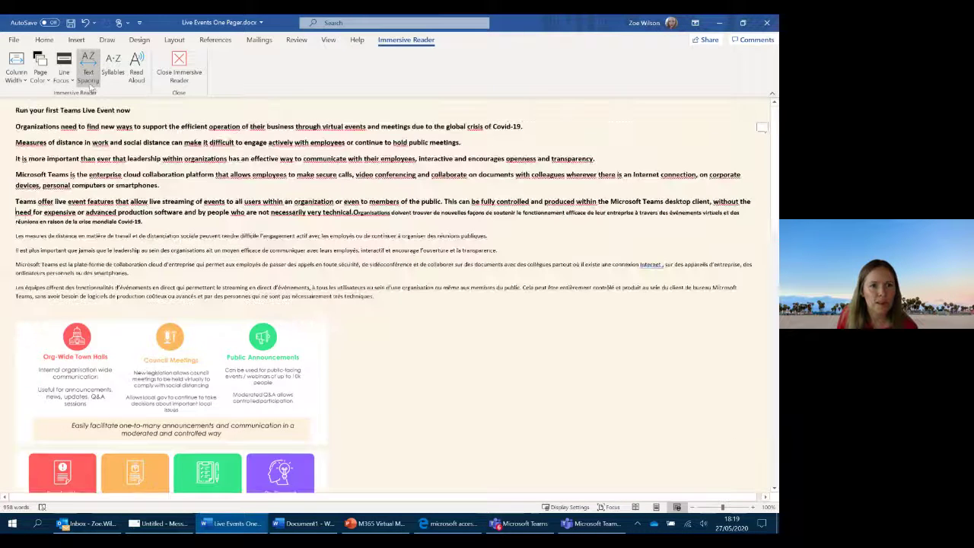
Step: Select the opening words of the "Organizations need to find new ways" paragraph and turn on text spacing and syllables
shift+click(158, 127)
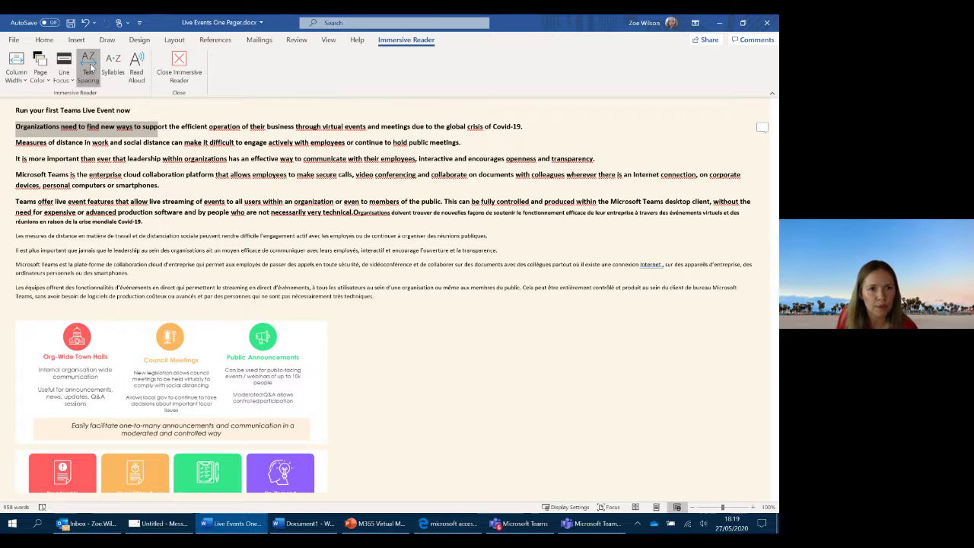
click(90, 68)
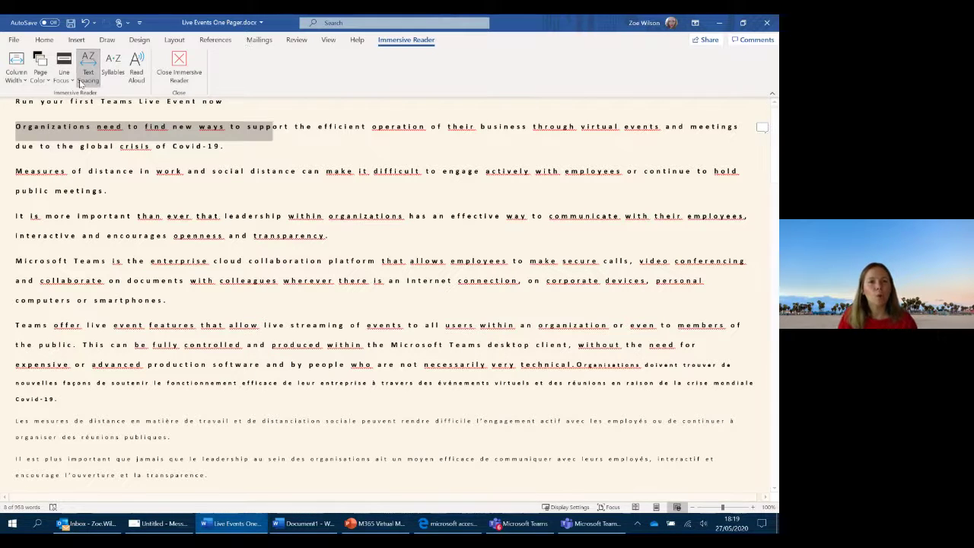
click(115, 76)
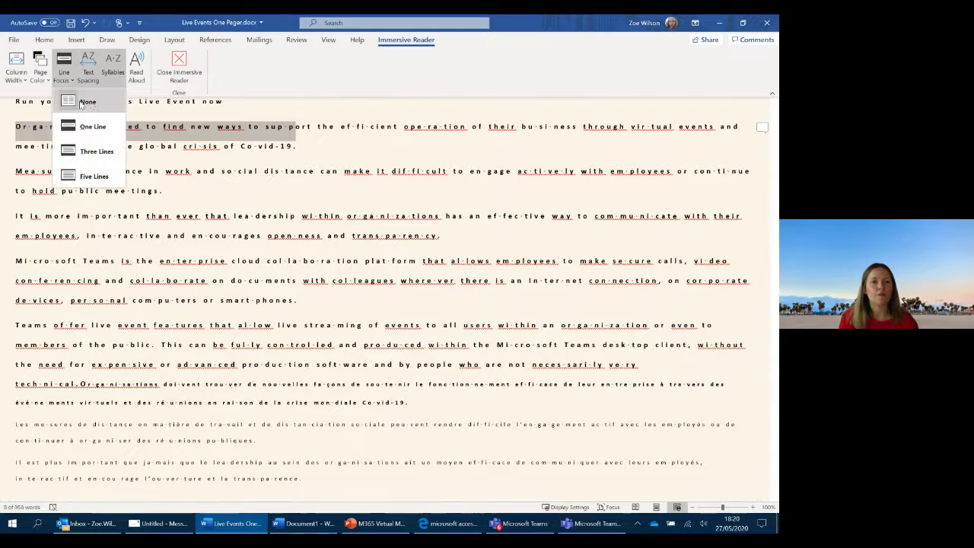
Step: Set the line focus to One Line for the syllable-split text and close Immersive Reader
click(64, 67)
click(91, 121)
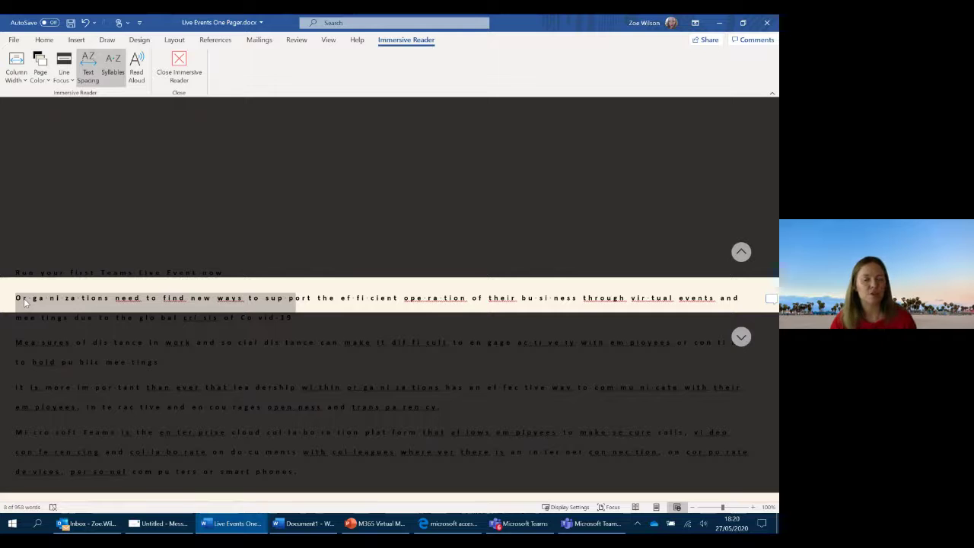
click(178, 76)
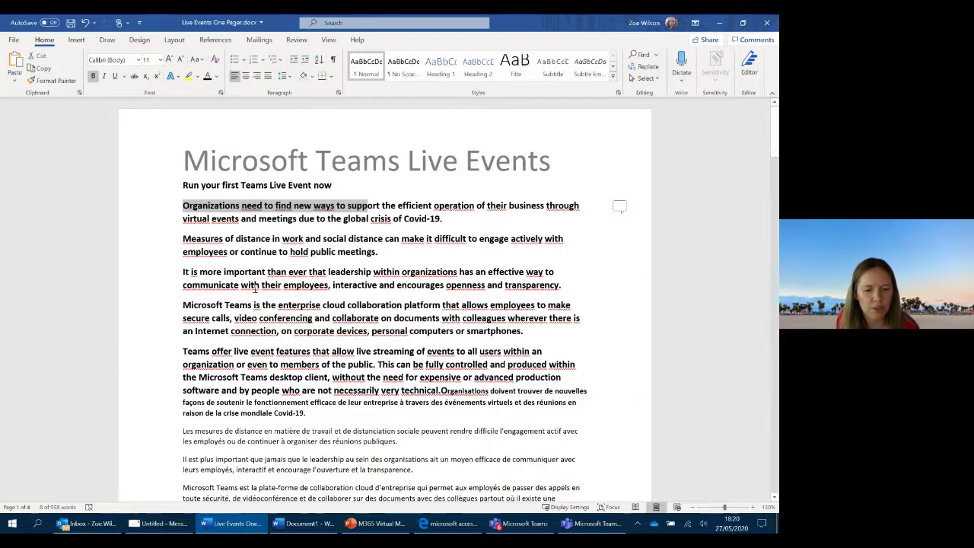
Step: Switch to the untitled Outlook message and dictate a body paragraph about dictating emails in Outlook
click(158, 524)
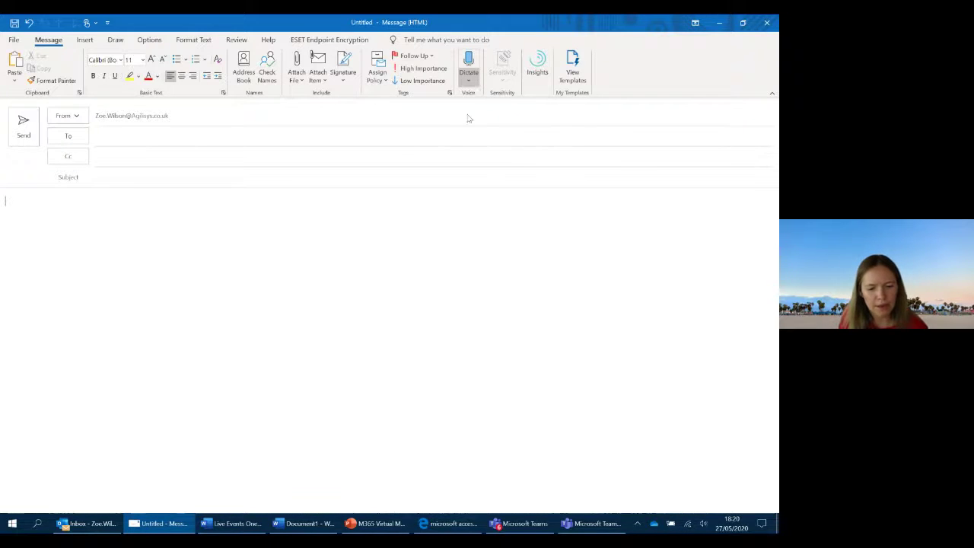
click(469, 62)
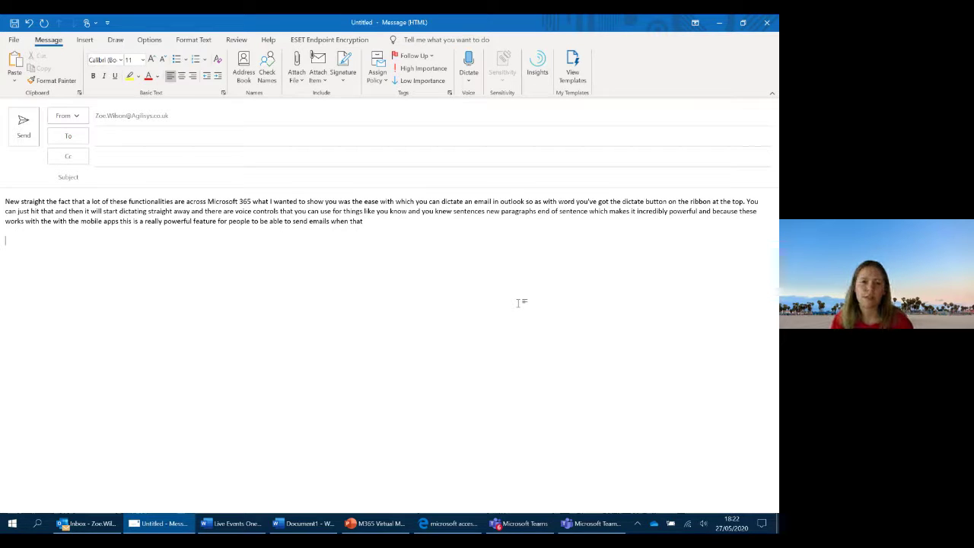
click(462, 523)
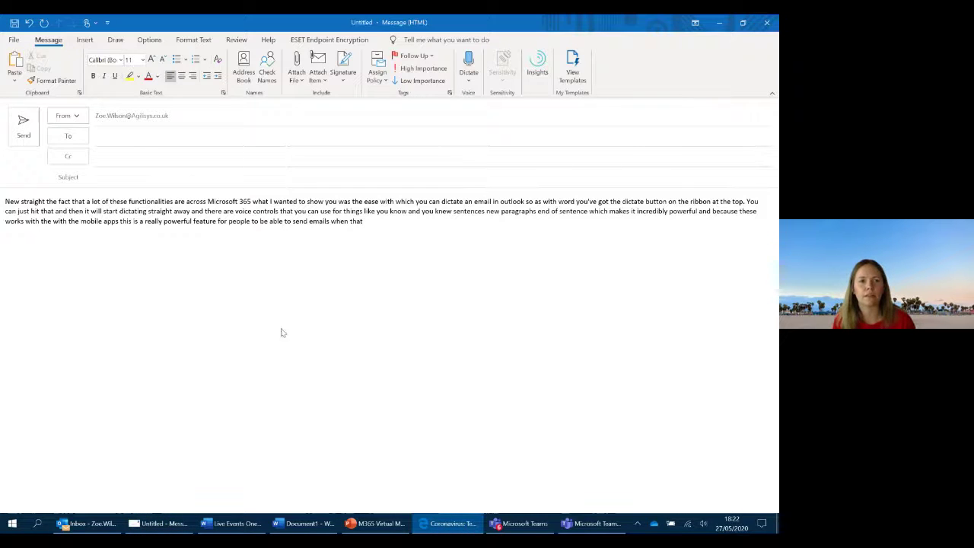
click(333, 315)
text(https://www.bbc.co.uk/news/health-52820592)
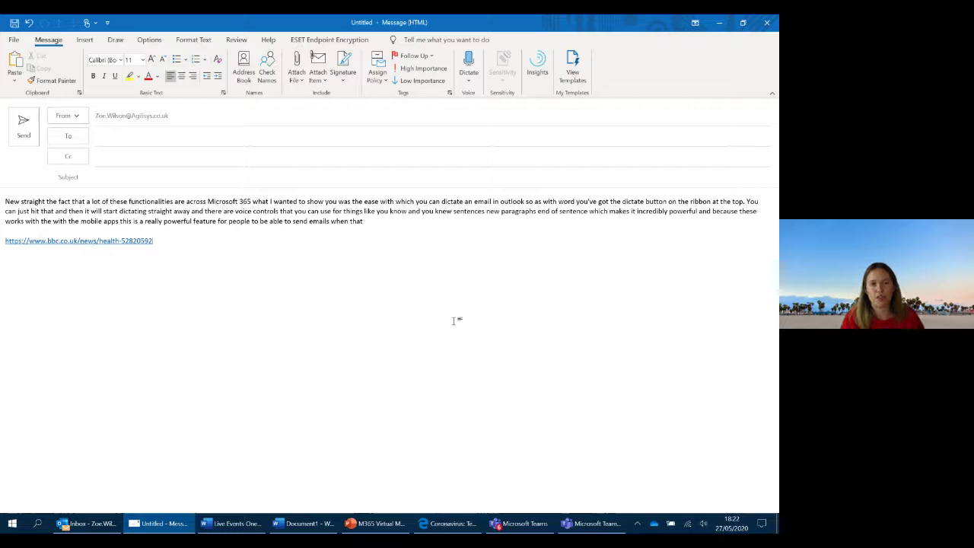
Step: Edit the BBC hyperlink so that its display text reads "link to bbbc website"
click(128, 240)
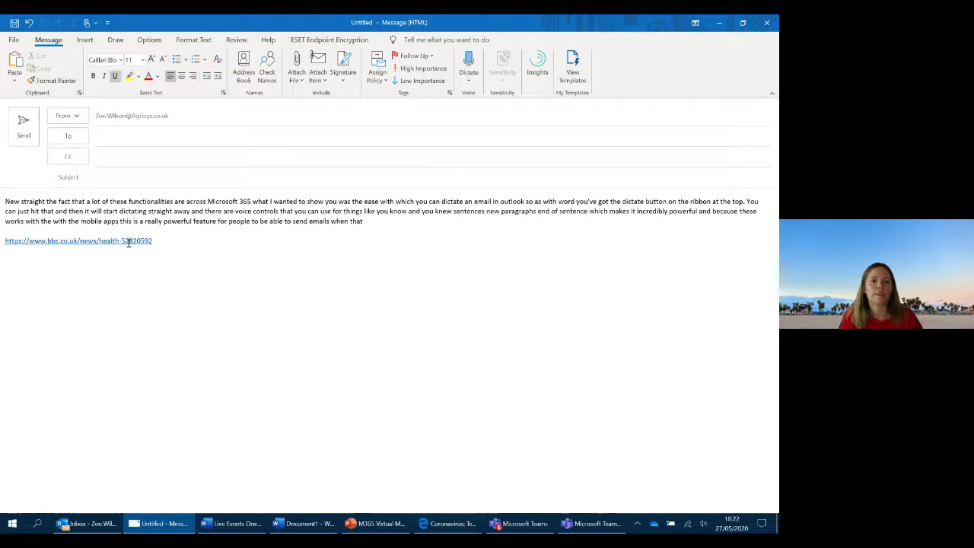
right_click(134, 239)
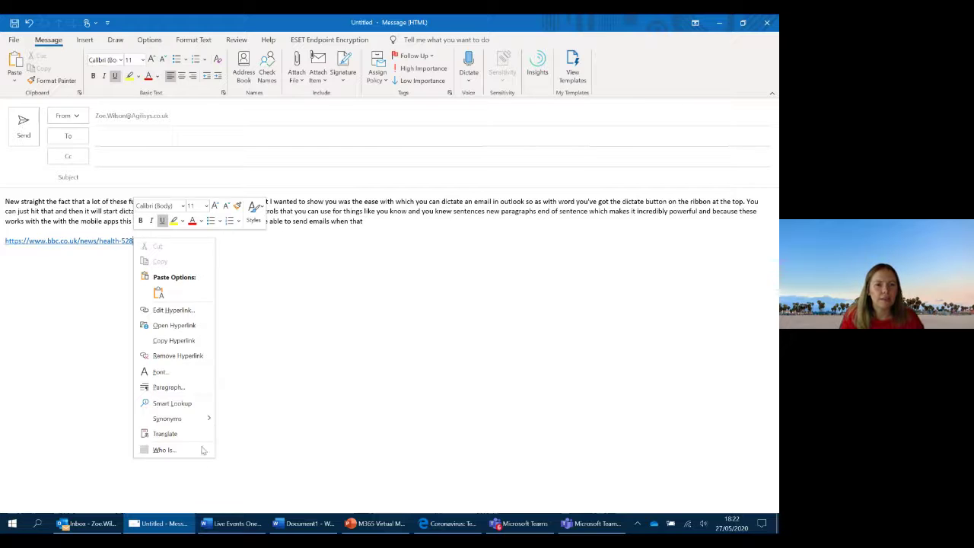
click(179, 309)
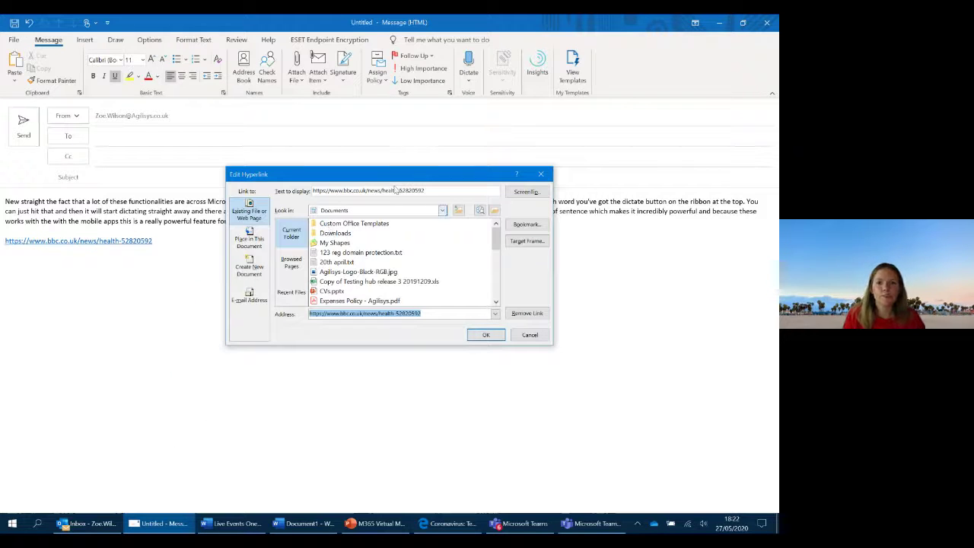
drag(440, 192, 249, 196)
key(BackSpace)
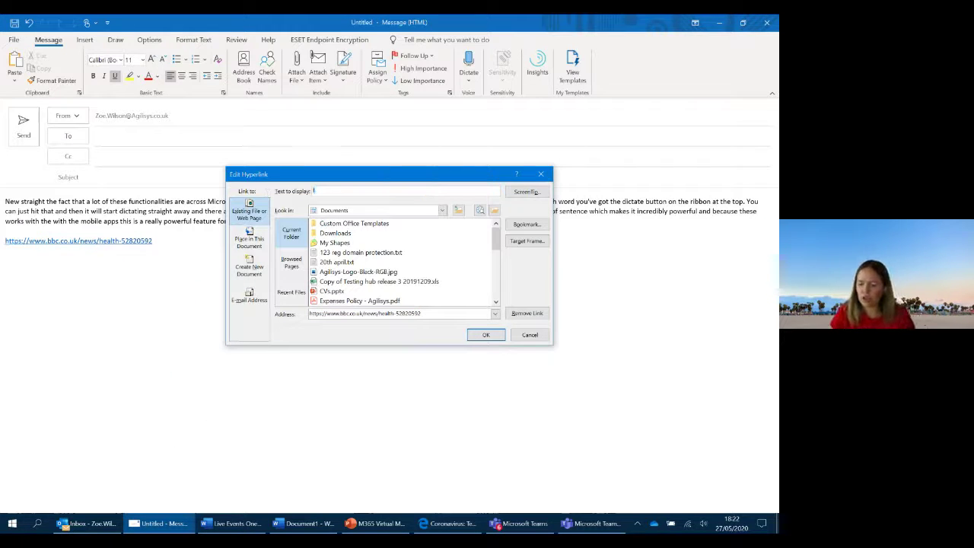
text(link to b)
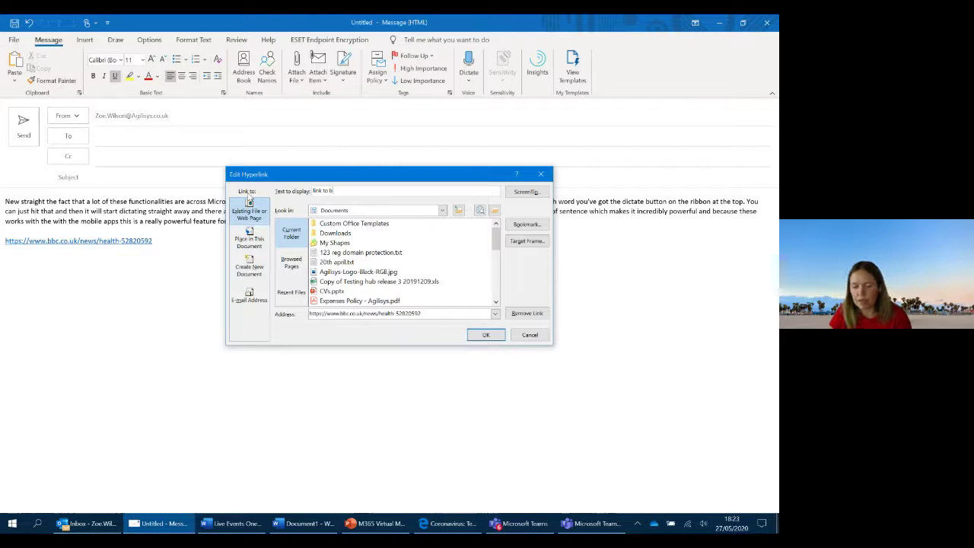
text(bbc website)
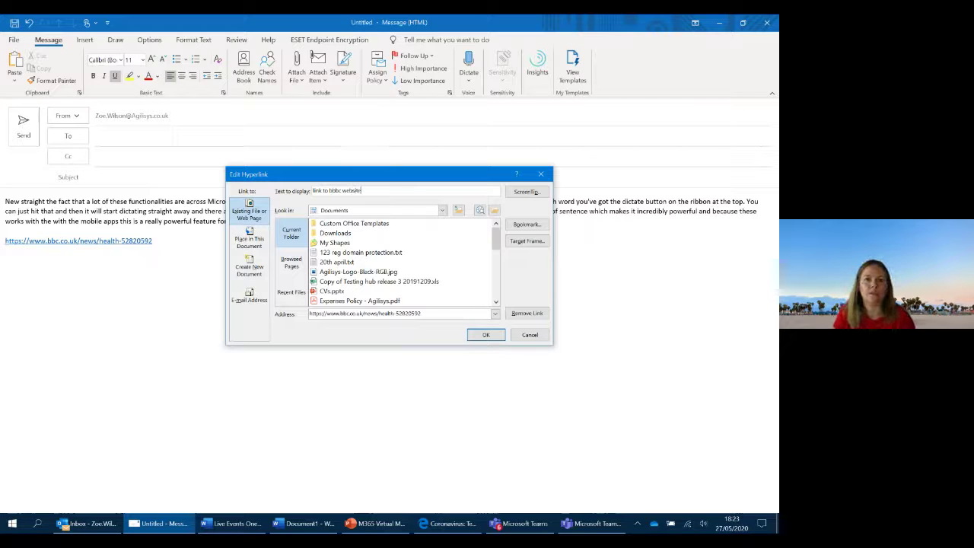
click(486, 335)
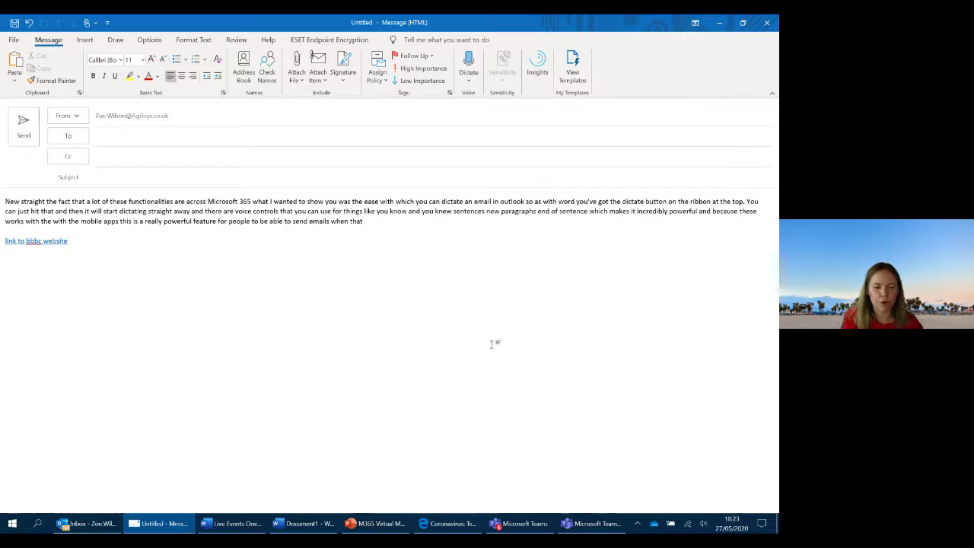
Step: Format the phrase "functionalities are across Microsoft 365" in the dictated paragraph as bold, red and underlined
key(Return)
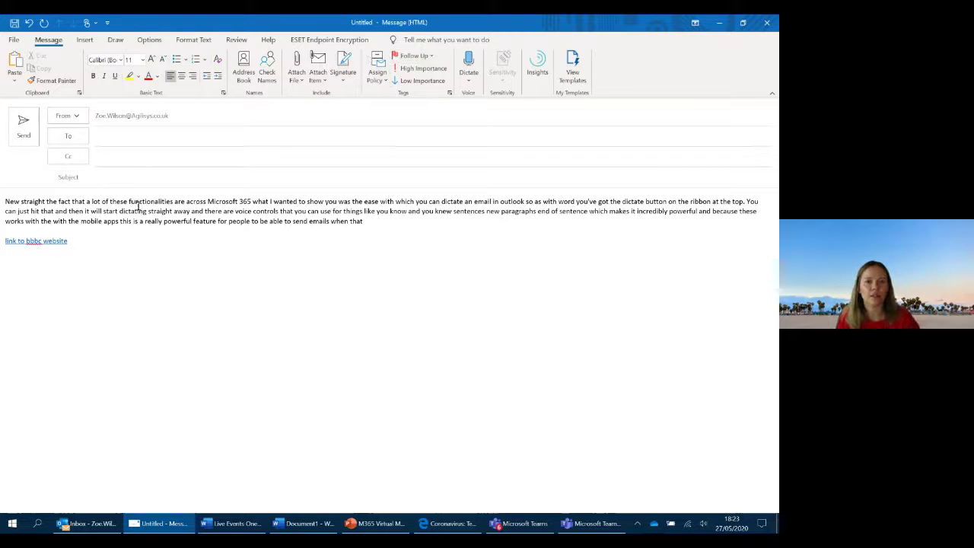
drag(130, 204, 252, 202)
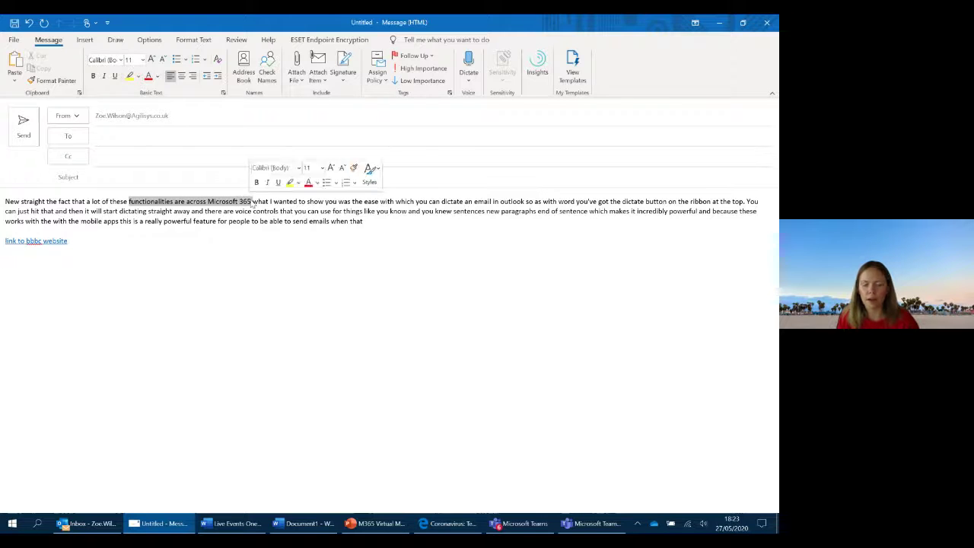
key(ctrl+b)
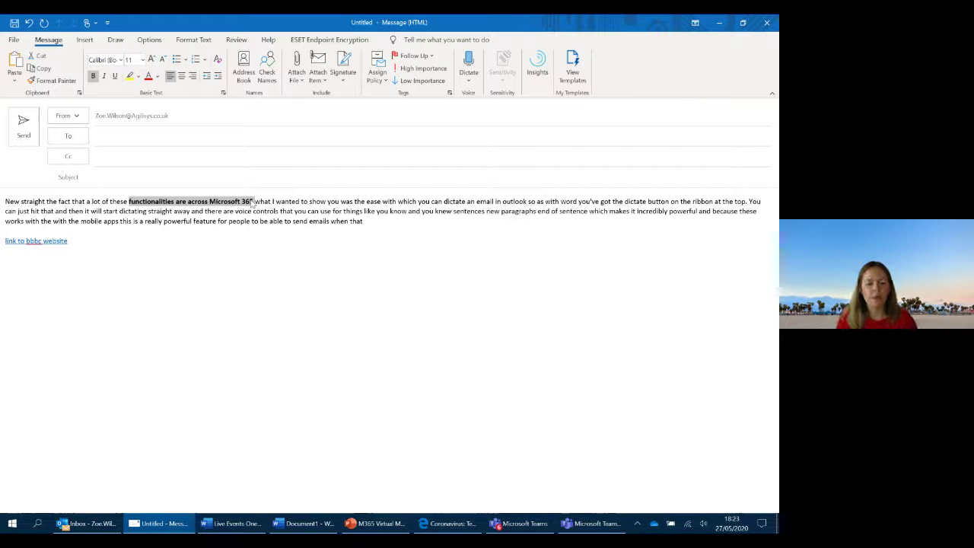
click(148, 75)
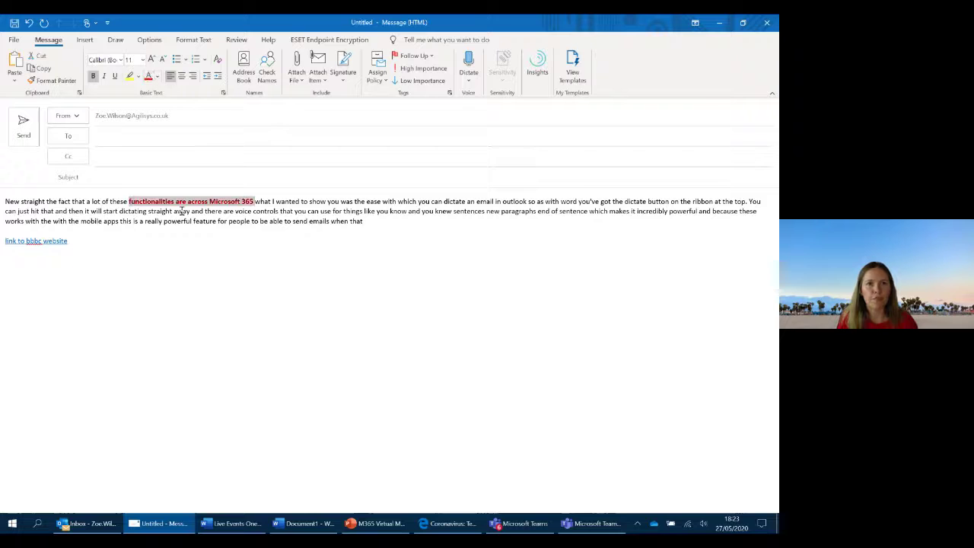
key(ctrl+b)
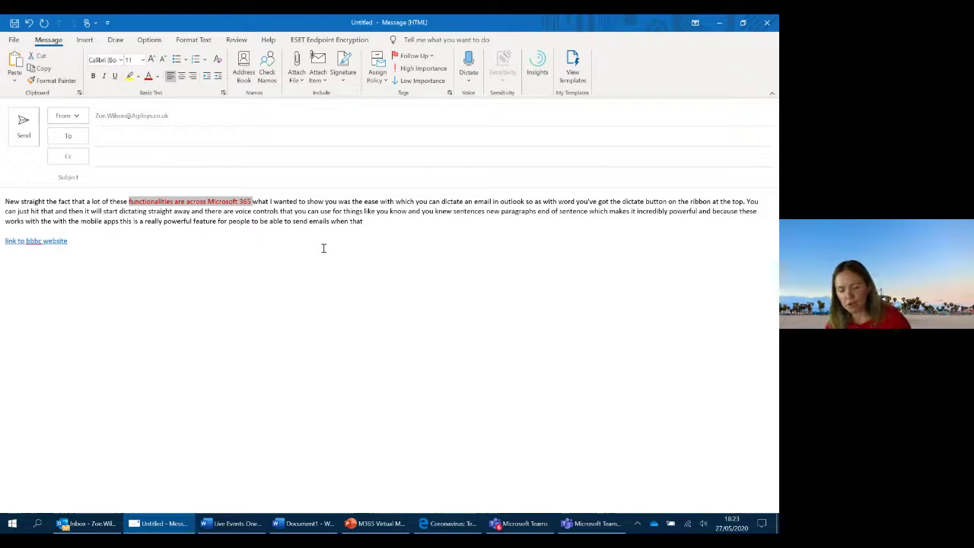
key(ctrl+b)
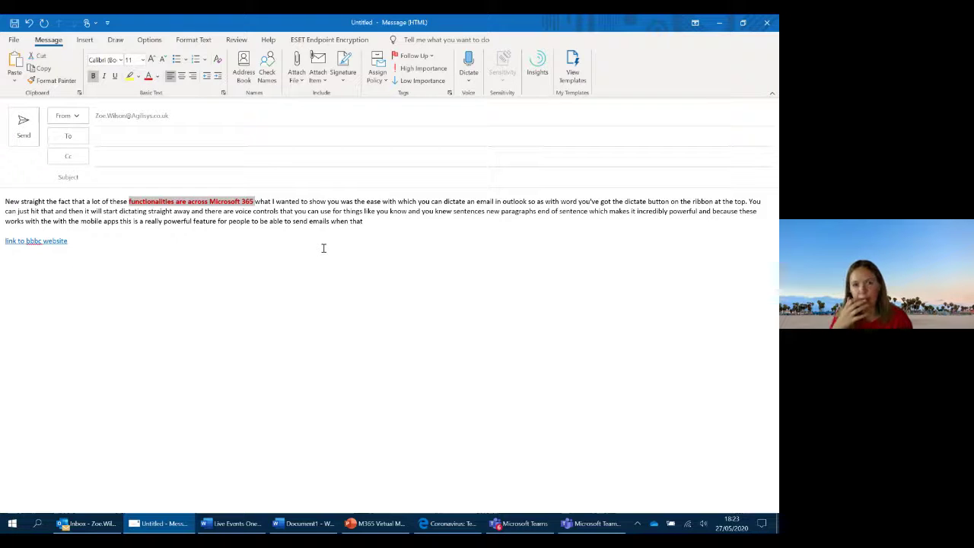
key(ctrl+u)
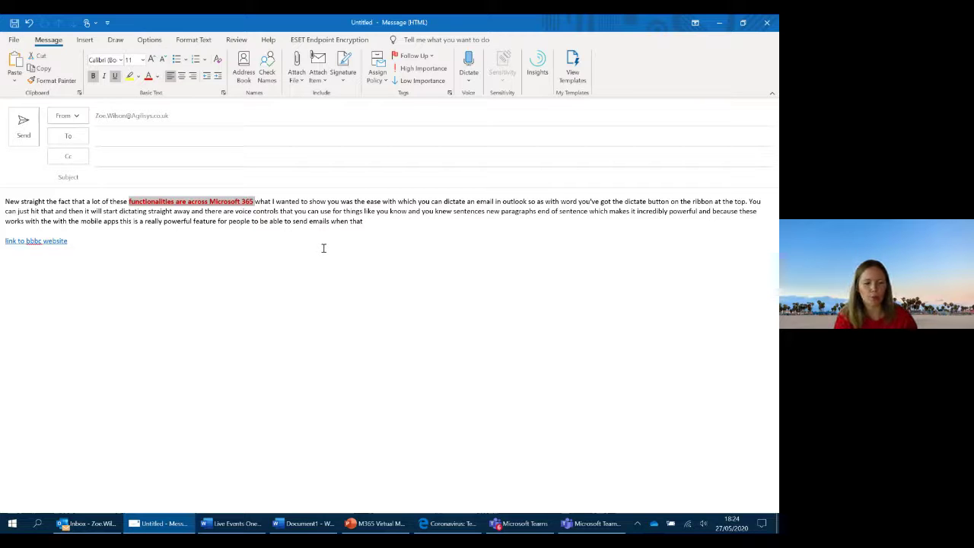
Step: Insert a table with five columns and five rows below the hyperlink in the email body
click(254, 269)
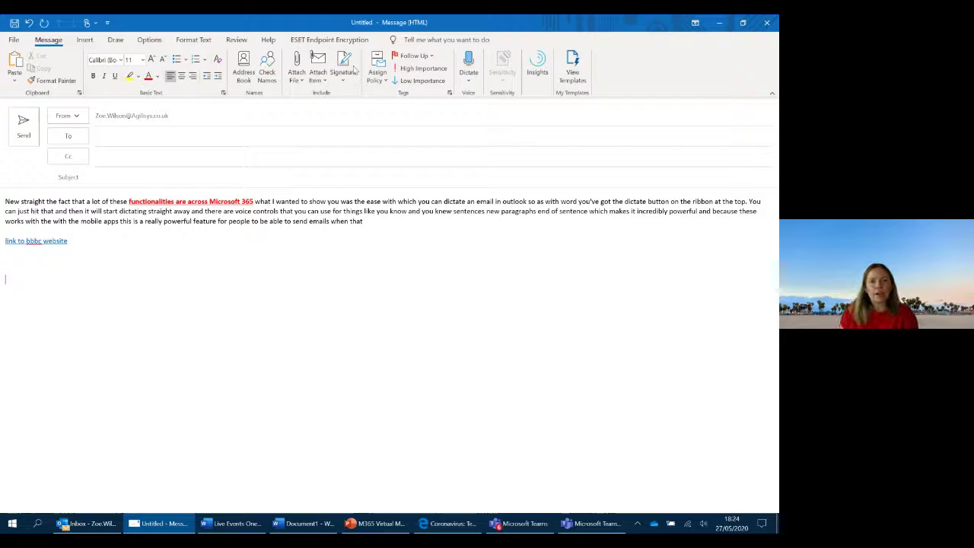
click(85, 39)
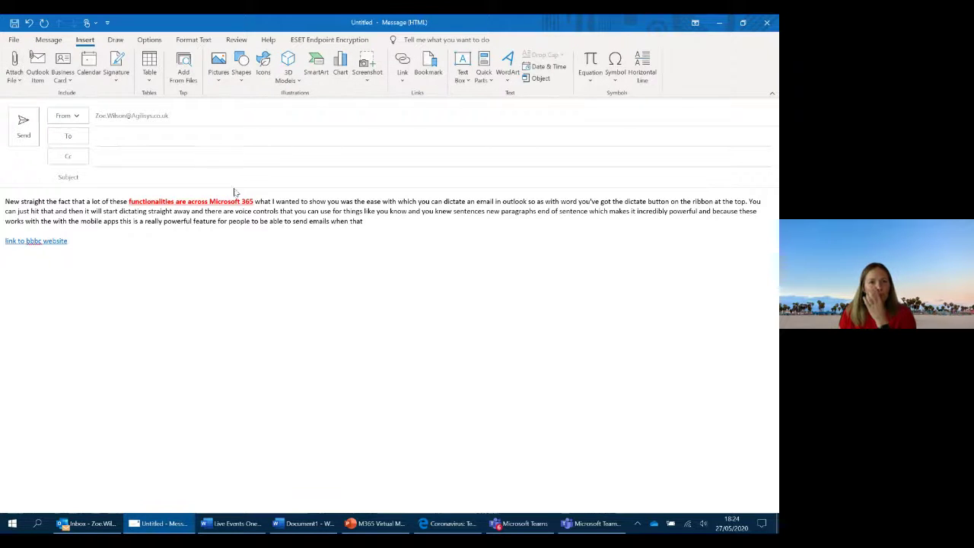
click(156, 78)
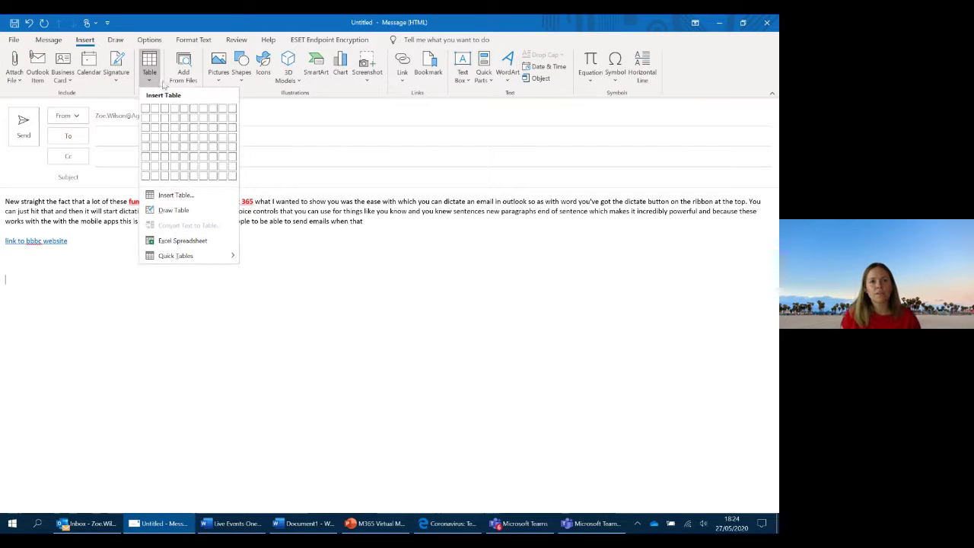
click(184, 137)
click(137, 320)
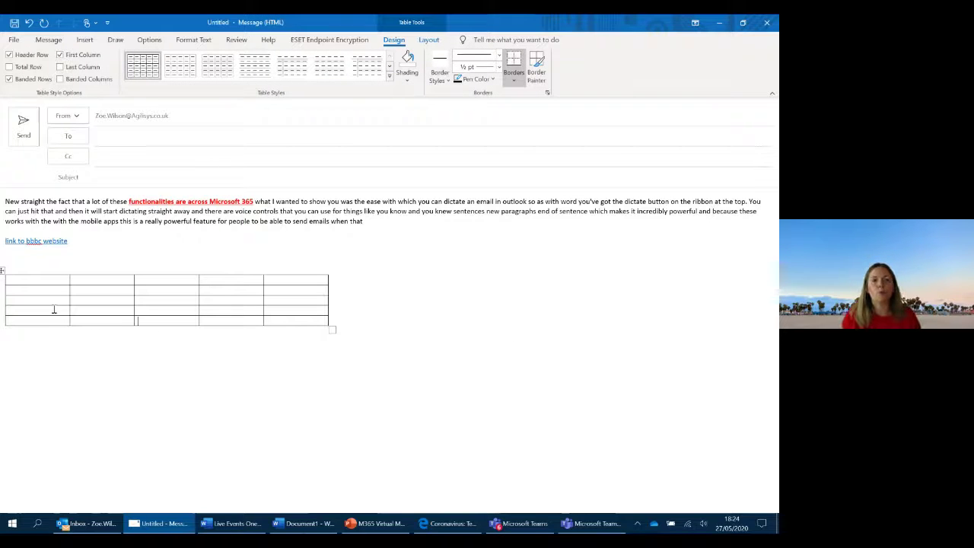
click(53, 279)
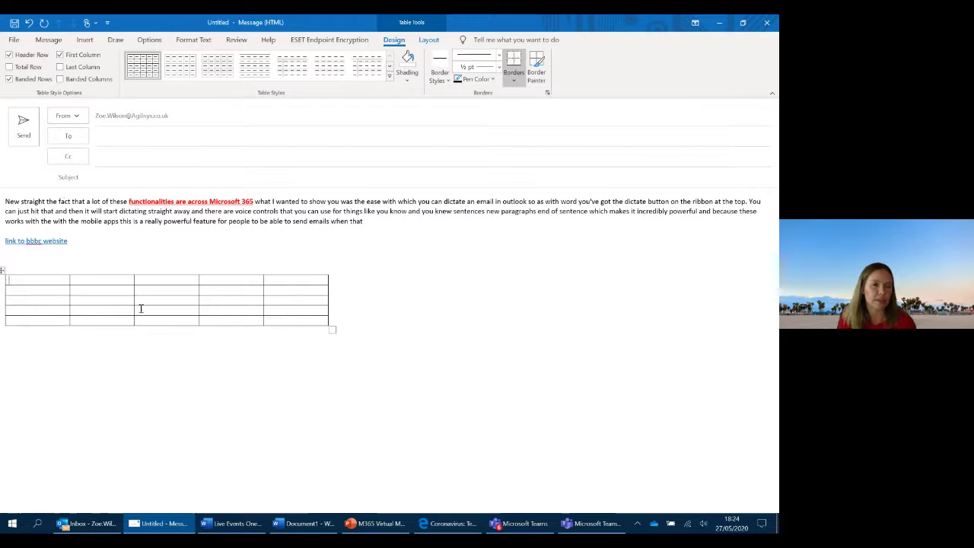
Step: Merge the second and third cells in the second row of the table
drag(127, 284, 102, 285)
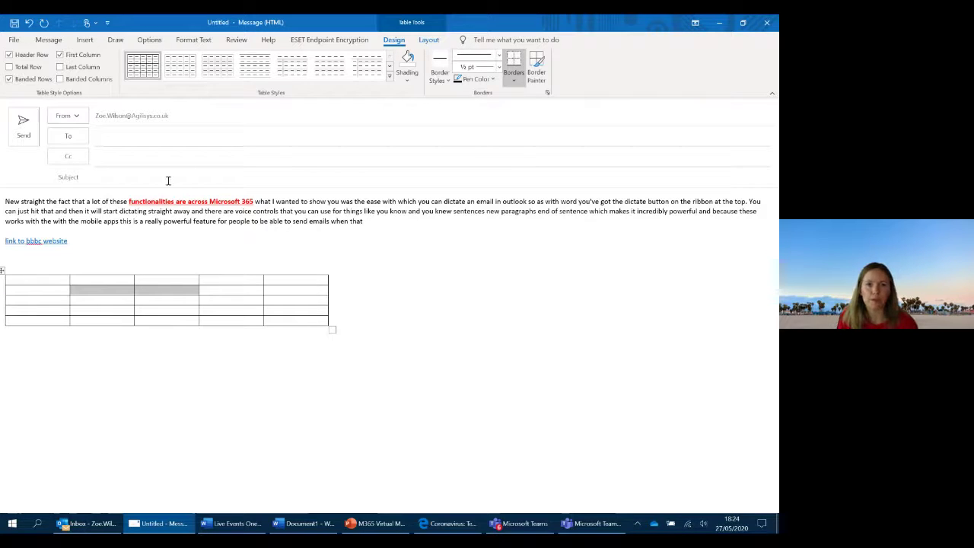
right_click(148, 291)
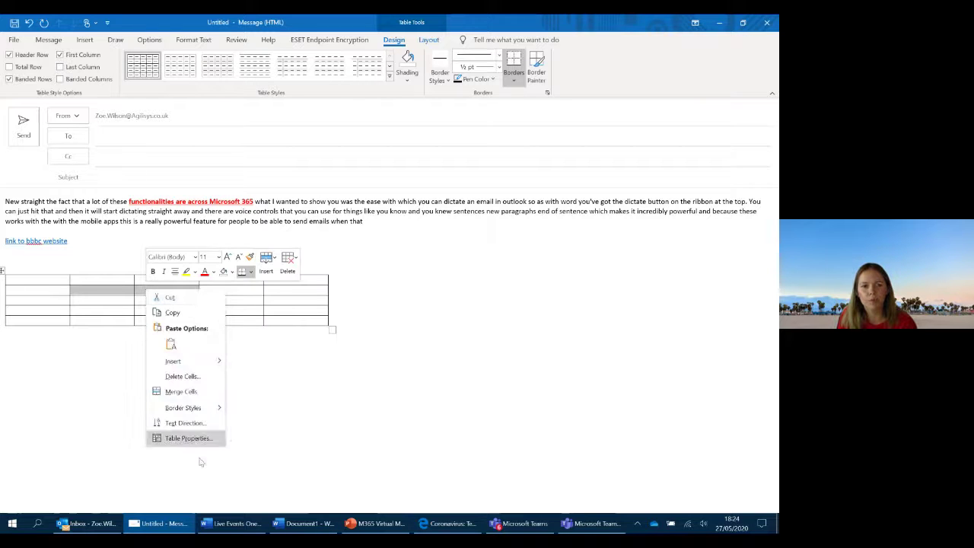
click(180, 391)
click(126, 291)
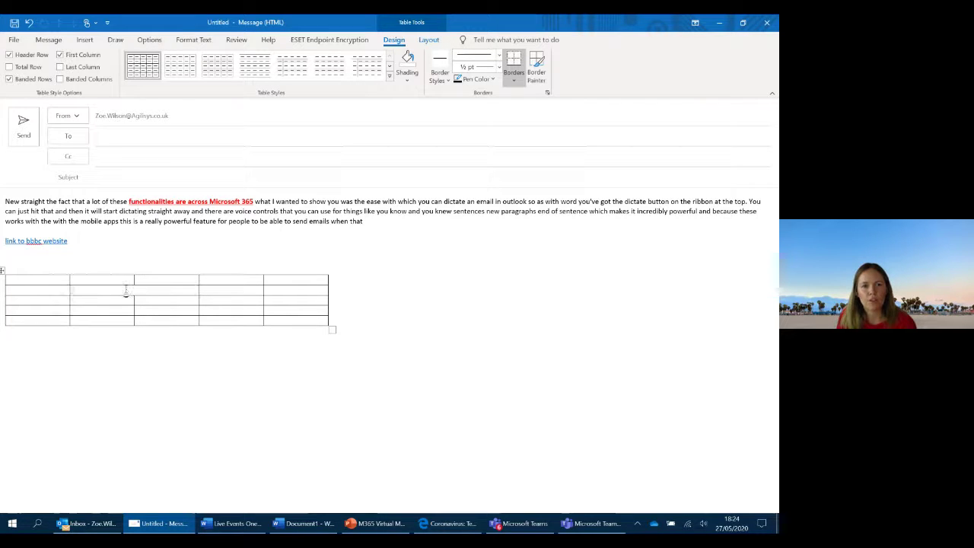
Step: Insert a nested table with two columns and two rows inside the merged cell
click(85, 40)
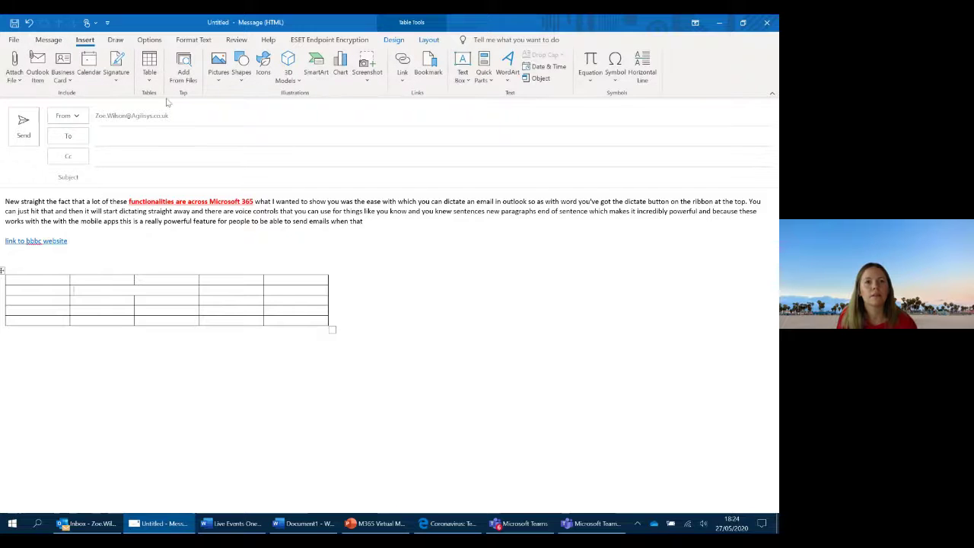
click(149, 65)
click(149, 107)
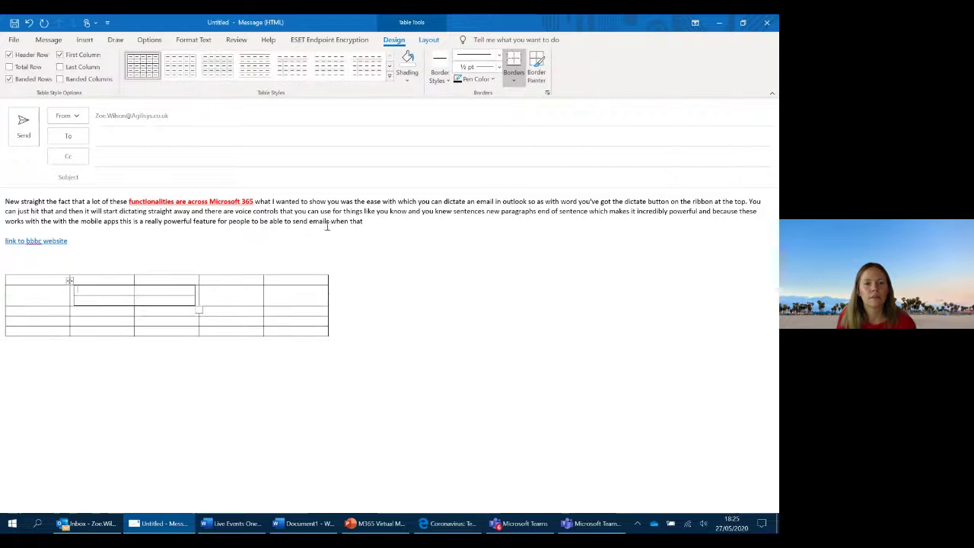
click(415, 289)
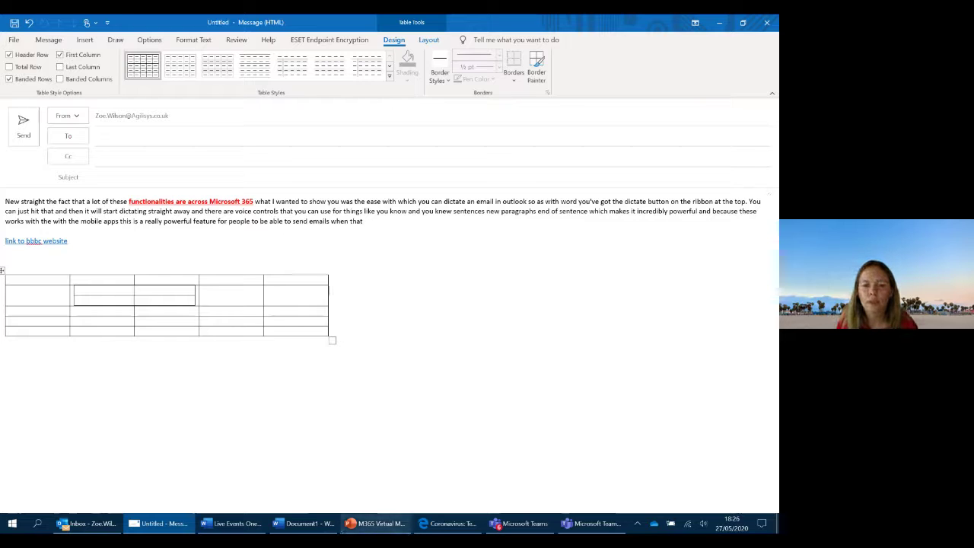
Step: Switch to the M365 Virtual Marathon Accessibility presentation in PowerPoint, bring its window fully on screen and maximize it
click(388, 526)
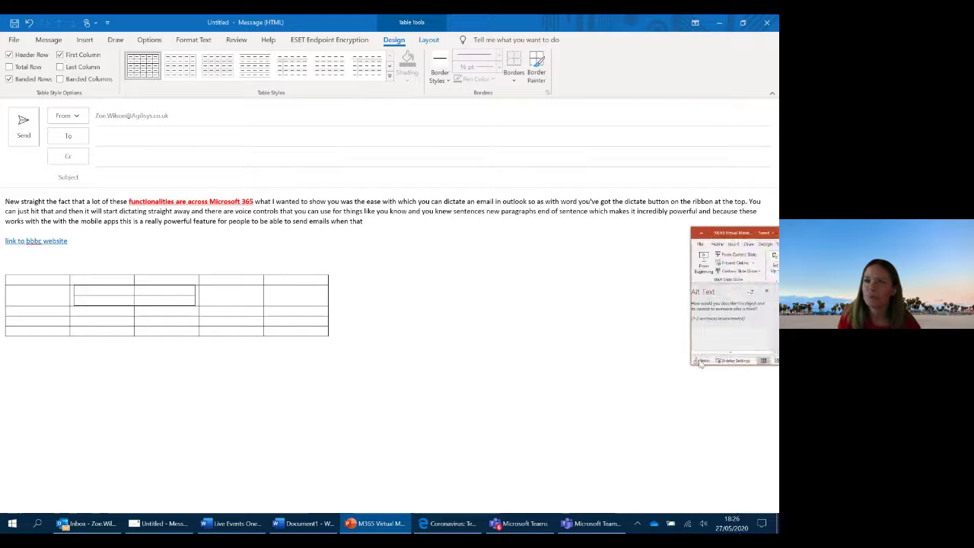
drag(761, 231, 297, 184)
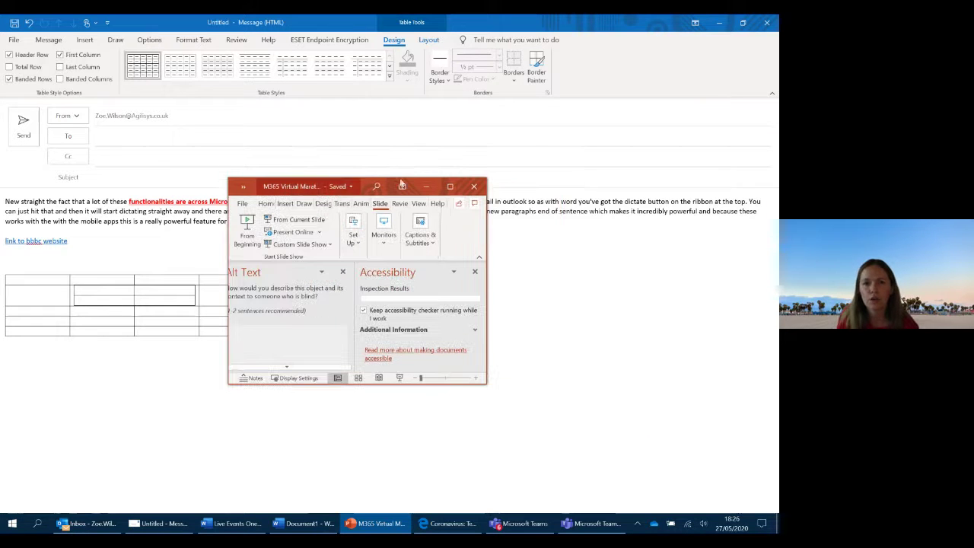
click(450, 186)
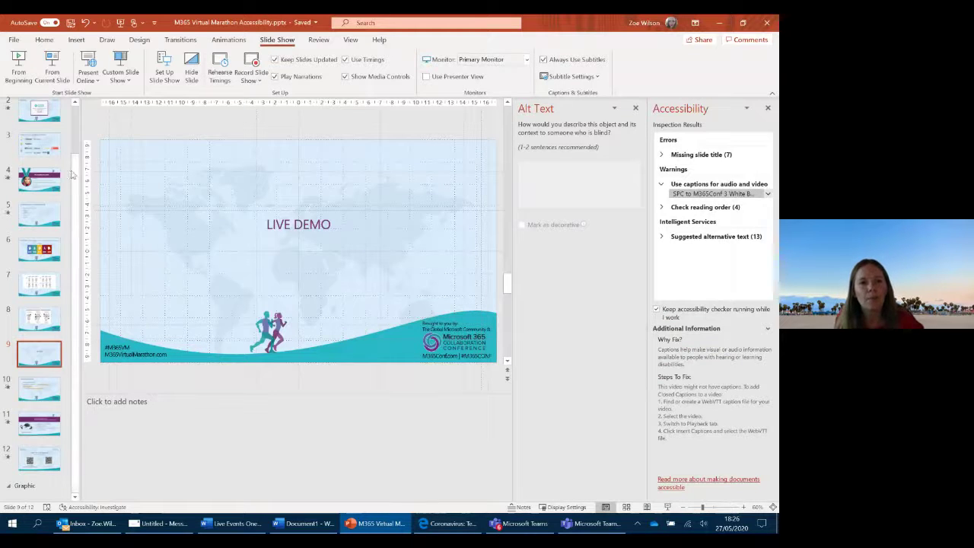
scroll(70, 168, up, 1)
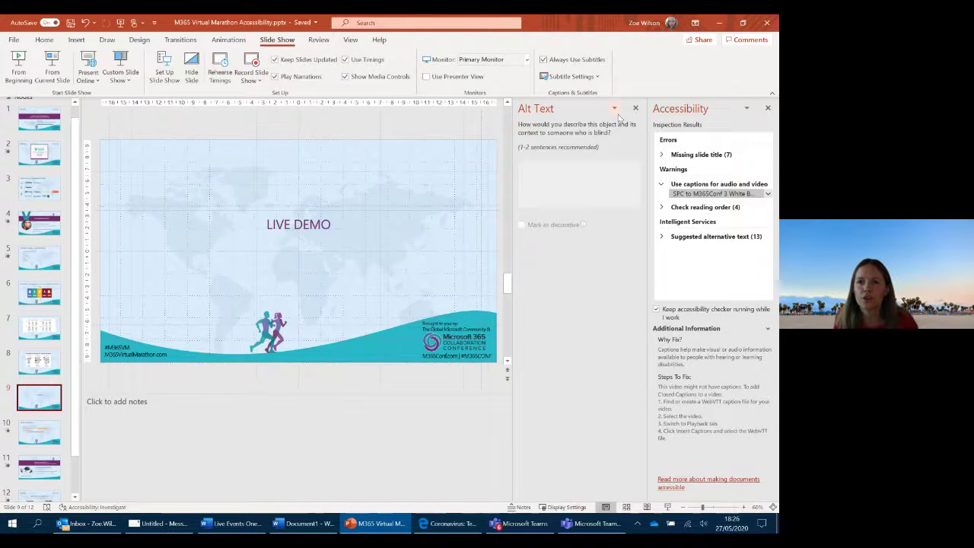
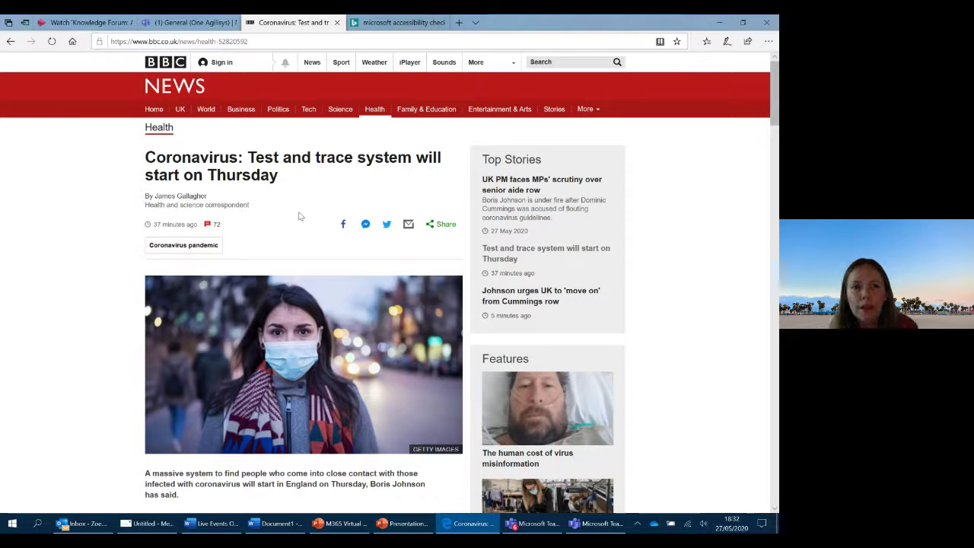
Step: Preview the BBC coronavirus article in reading view, page forward and back, and return to the normal page
mouse_move(687, 21)
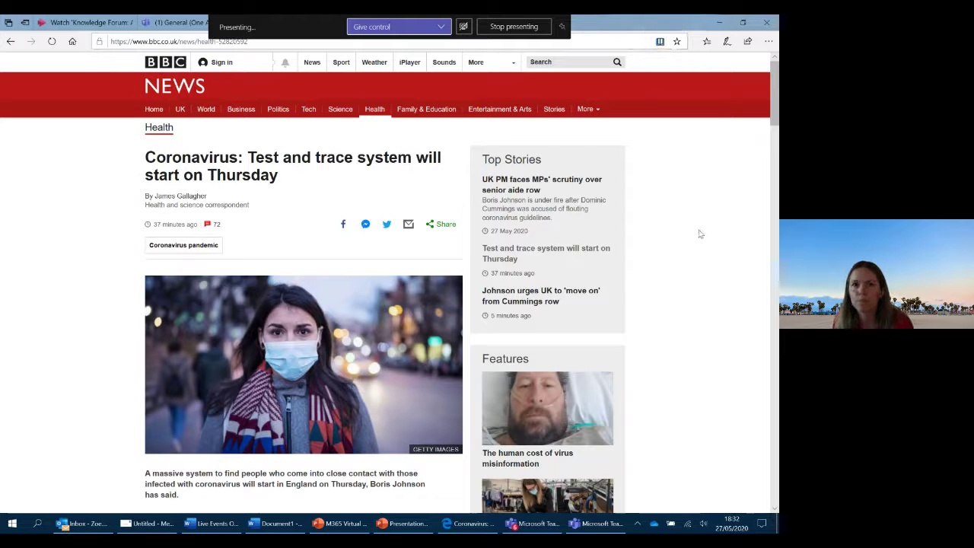
click(660, 42)
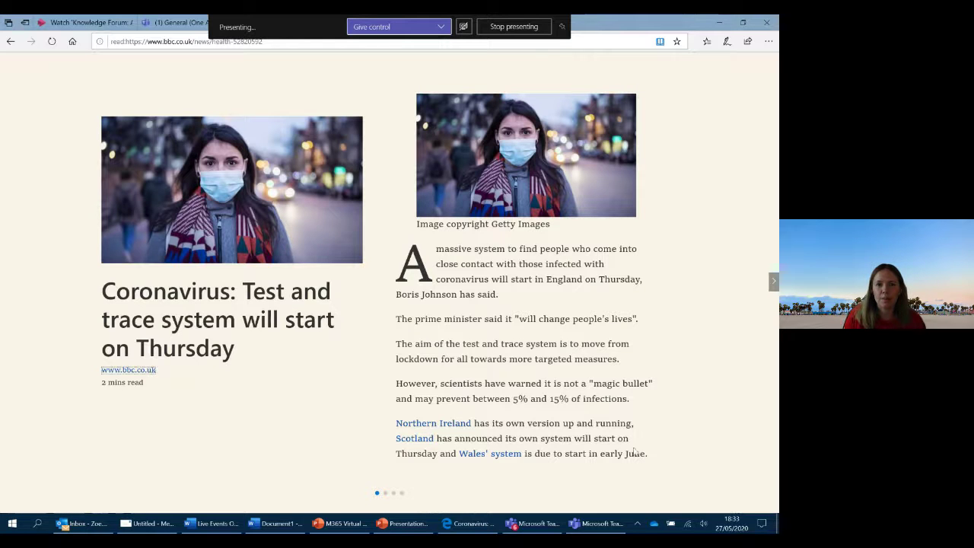
click(773, 283)
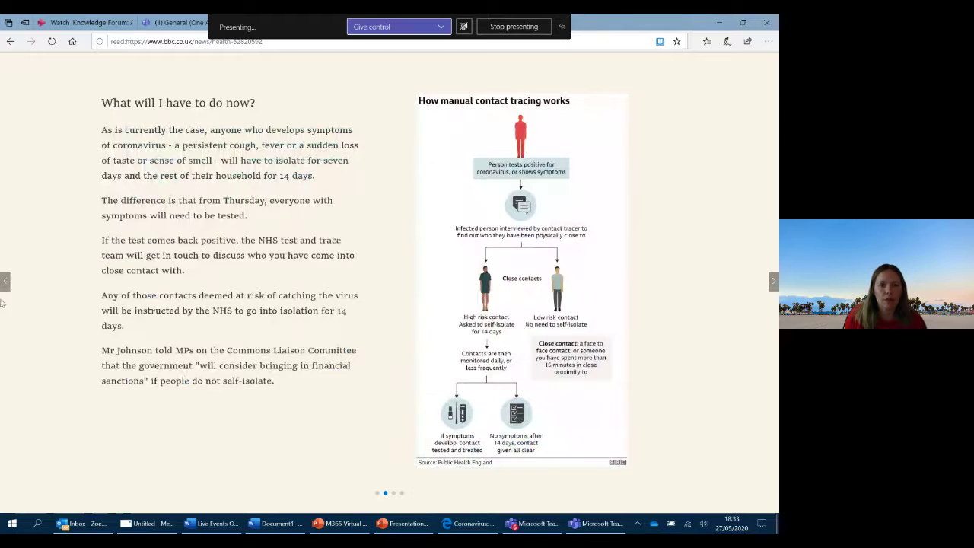
click(4, 282)
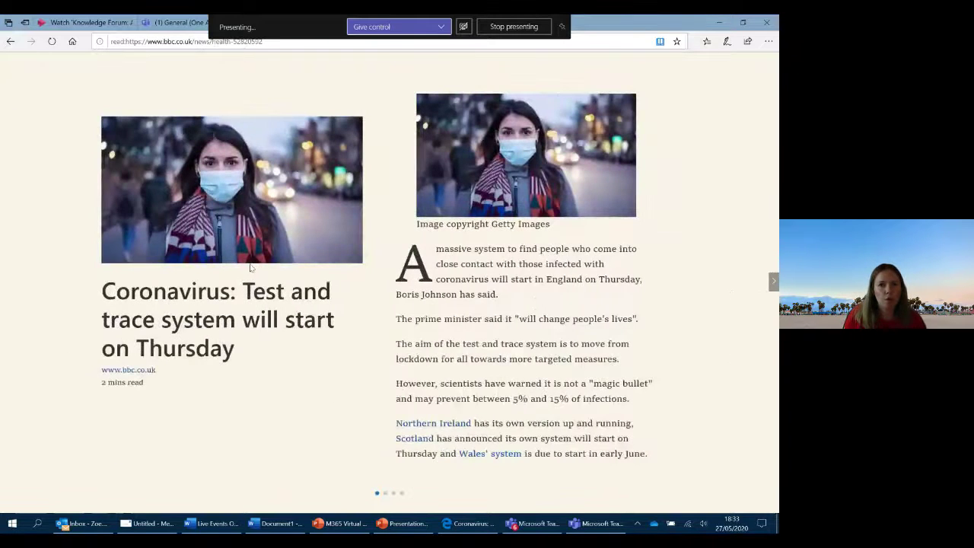
click(660, 42)
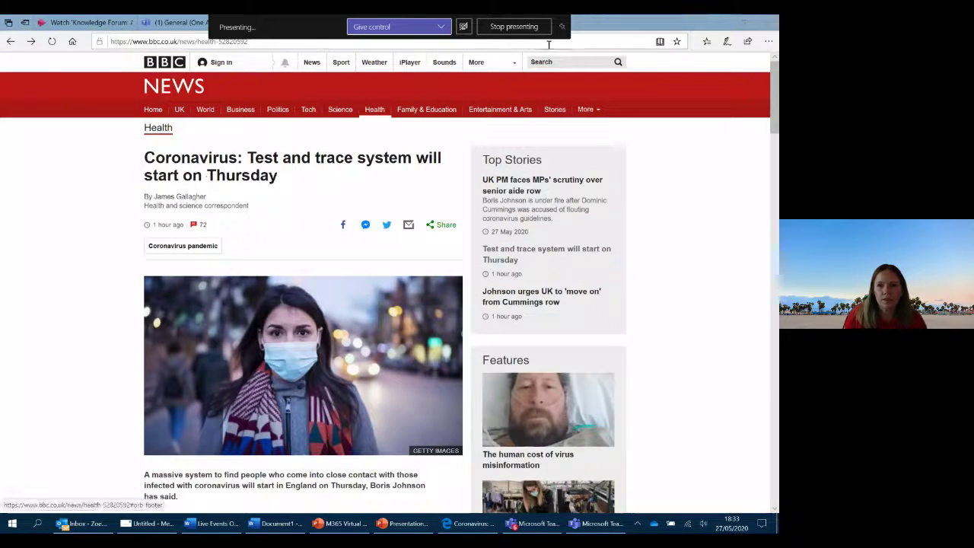
Step: Reopen the BBC article in reading view and show its text size and page theme options
click(659, 42)
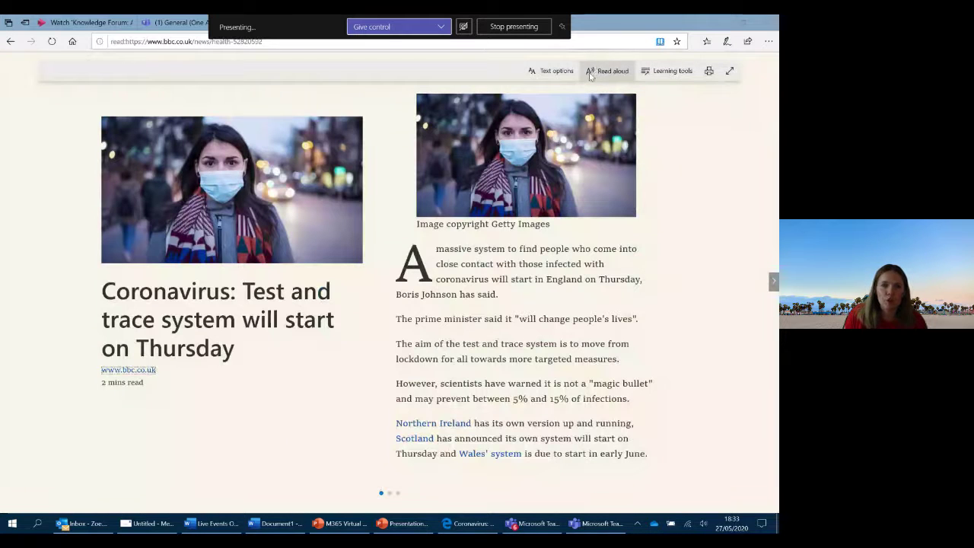
click(660, 42)
click(660, 42)
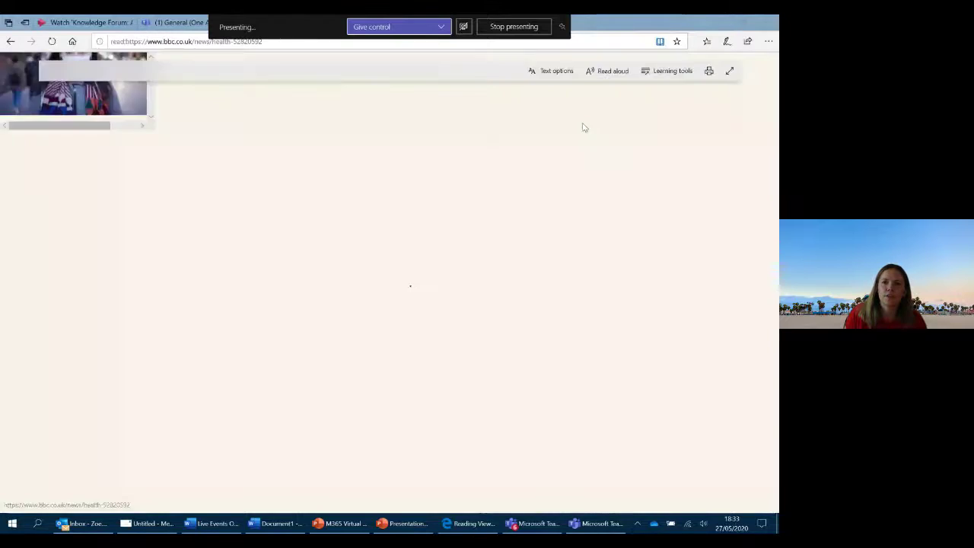
click(552, 71)
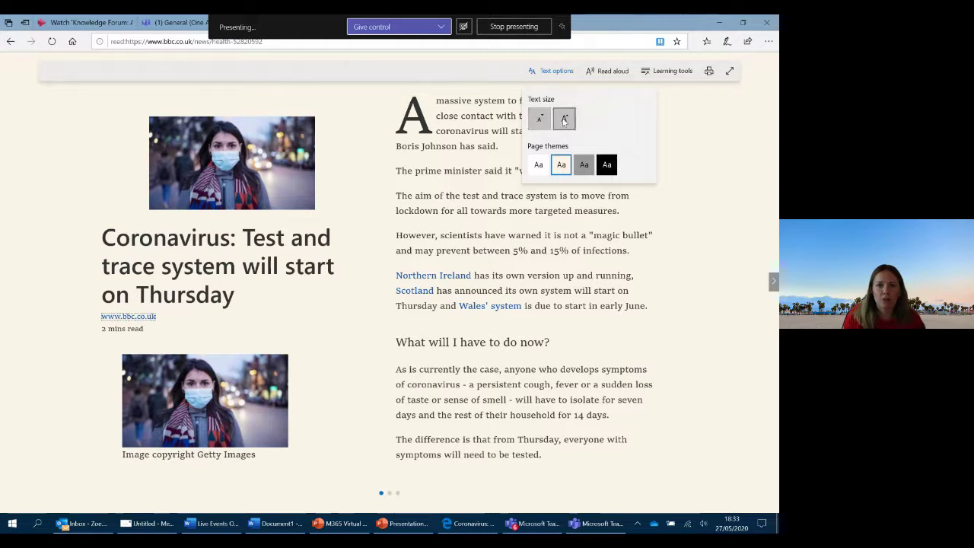
Step: Turn on wider text spacing in the reading view's learning tools and show the grammar tools
click(677, 73)
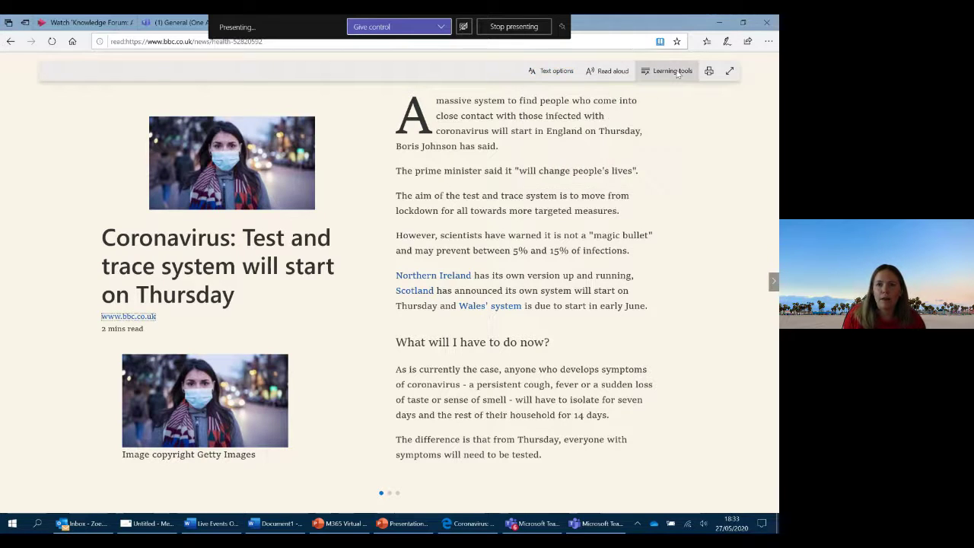
click(677, 73)
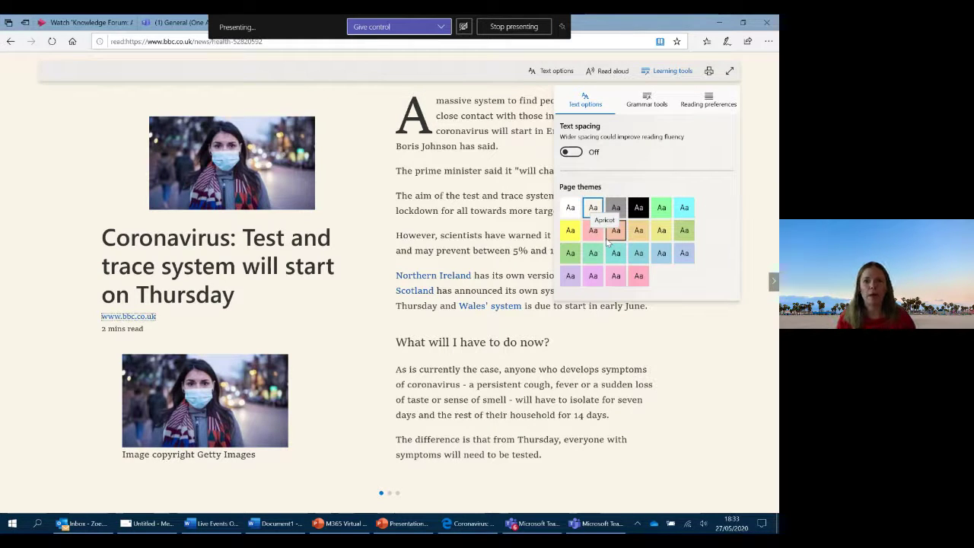
click(571, 152)
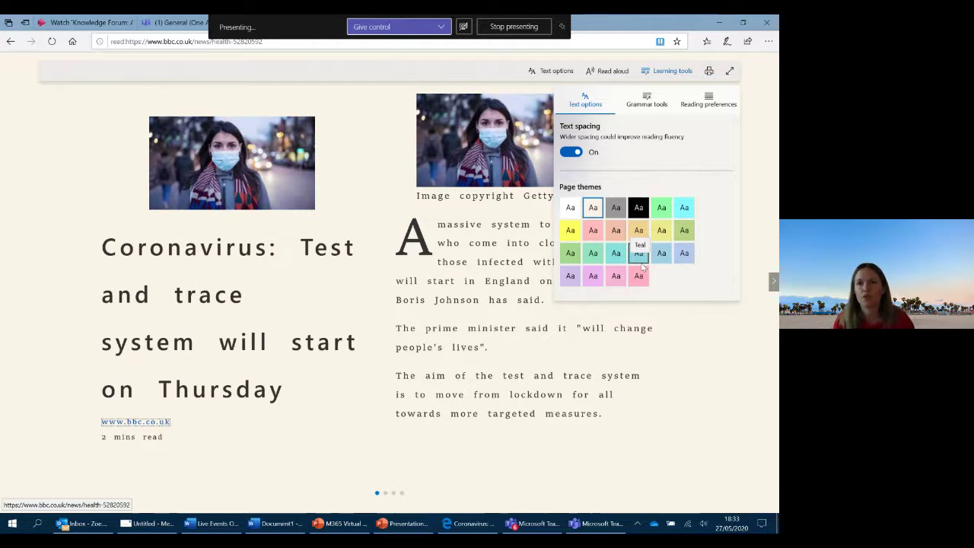
click(647, 100)
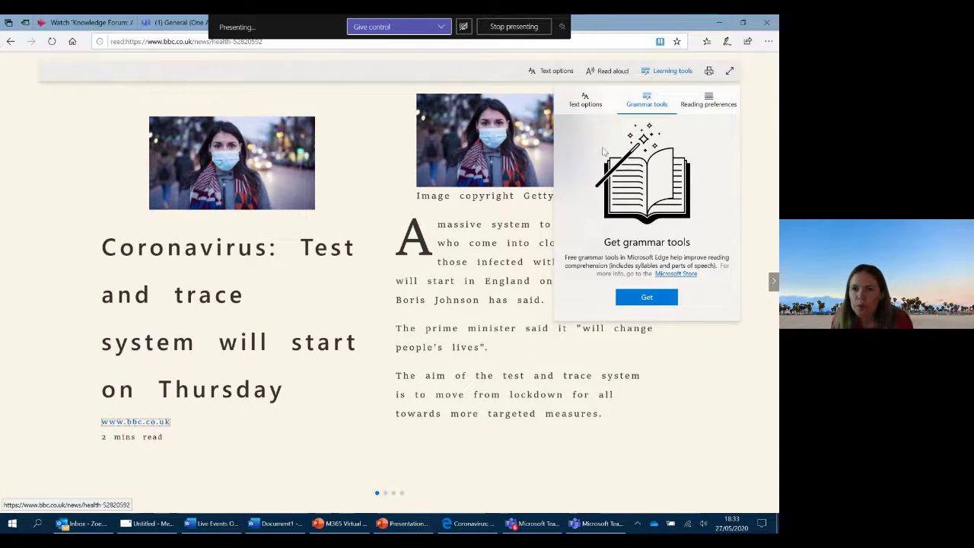
Step: Preview one-line Line focus from the reading preferences down through the article and turn it off again
click(707, 101)
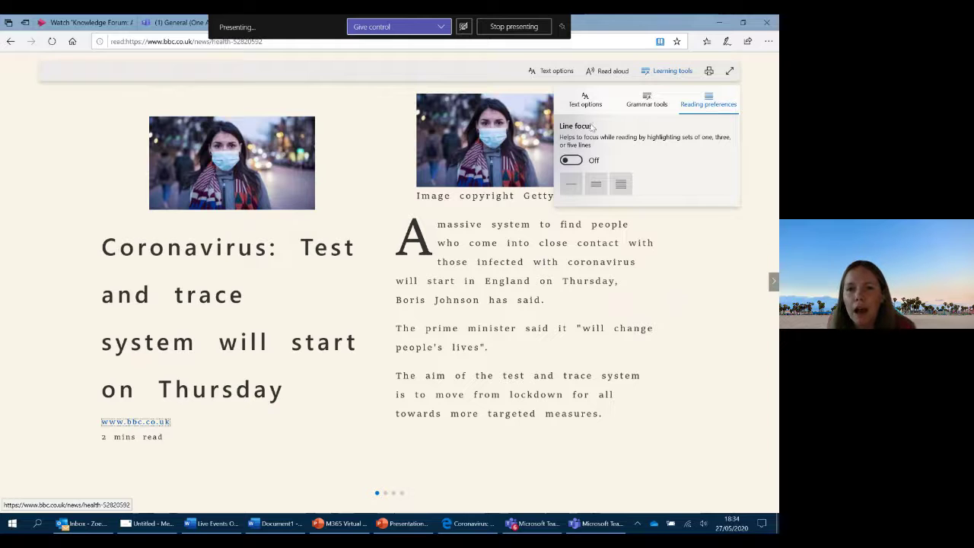
click(571, 183)
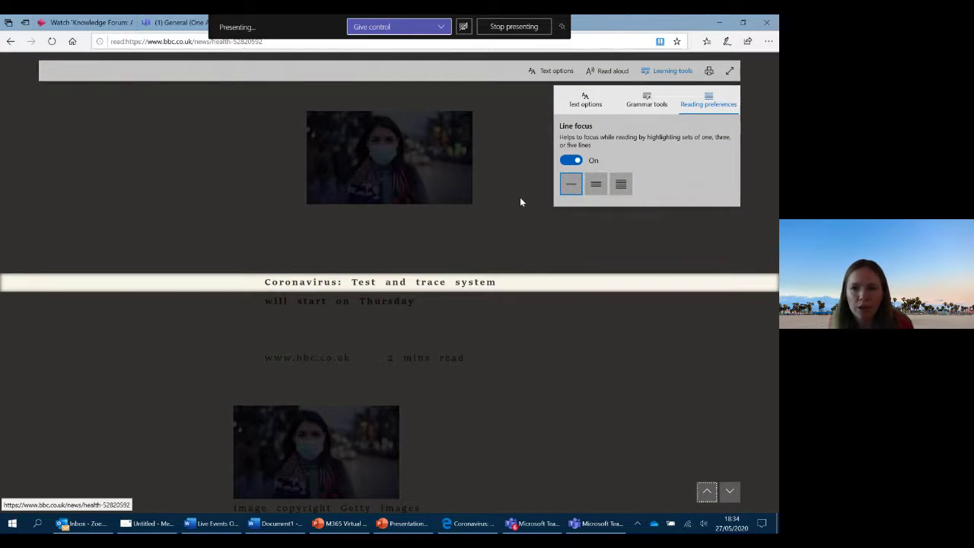
click(734, 499)
click(731, 492)
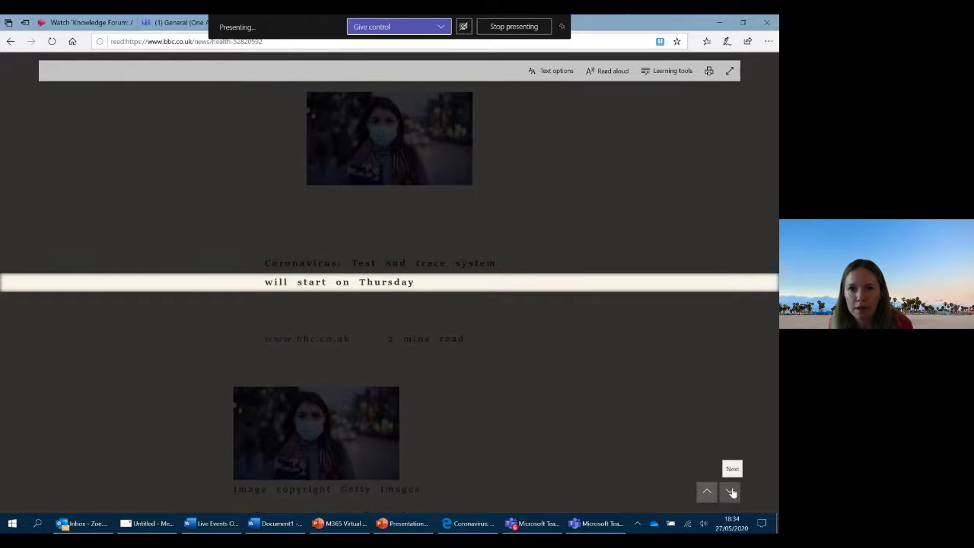
click(731, 492)
click(731, 492)
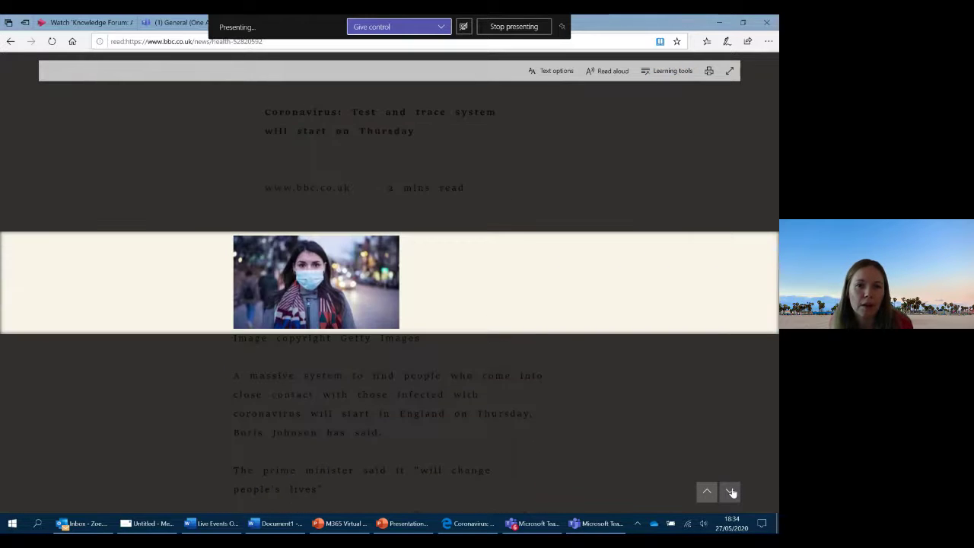
click(731, 492)
click(731, 492)
click(731, 492)
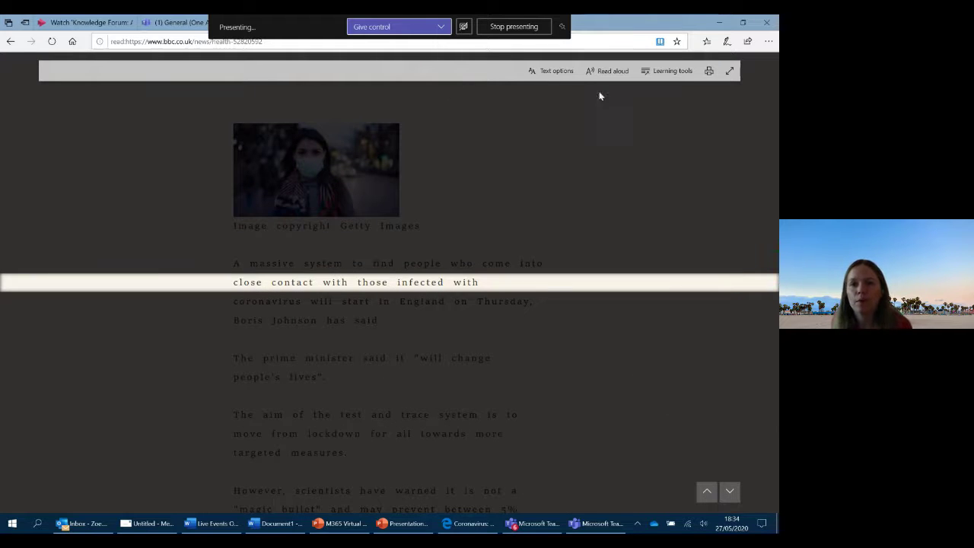
click(670, 71)
click(575, 160)
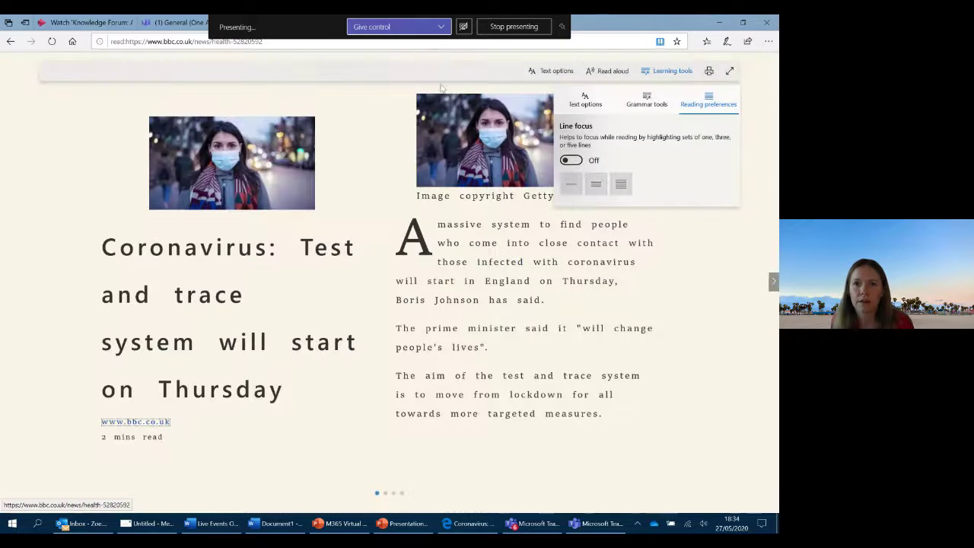
Step: Have the BBC article read aloud in reading view and stop the playback after the first paragraphs
click(459, 219)
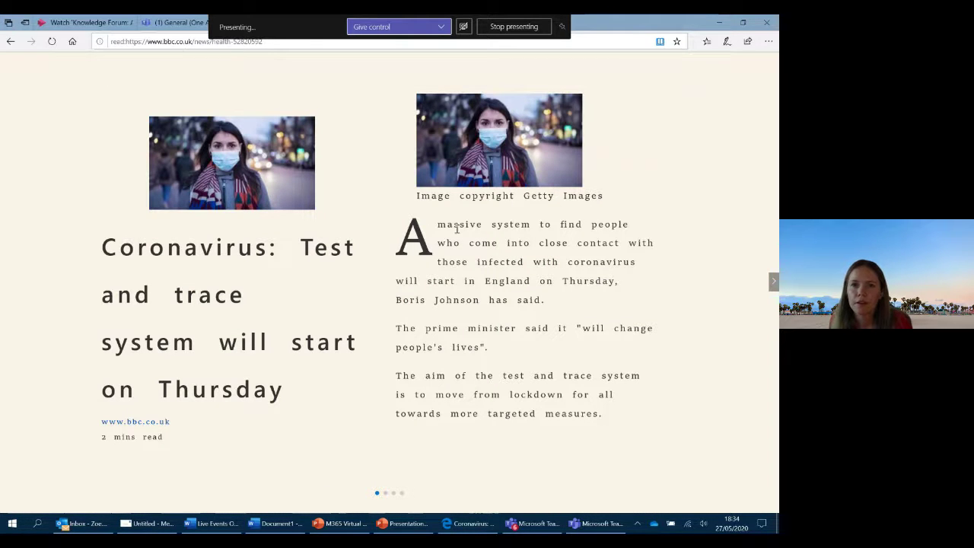
click(586, 72)
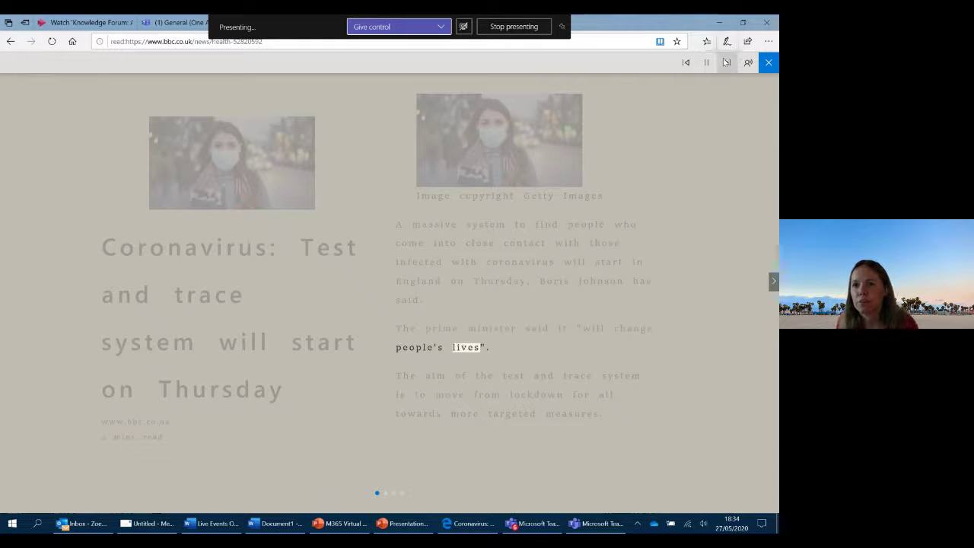
click(771, 64)
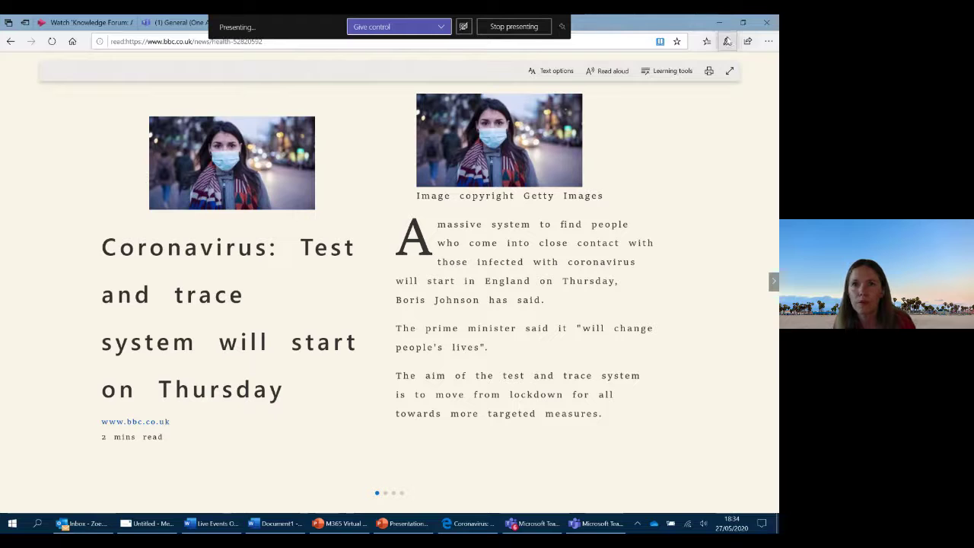
Step: Return the BBC article to the normal page and show the browser's additional options, including Read aloud
click(659, 41)
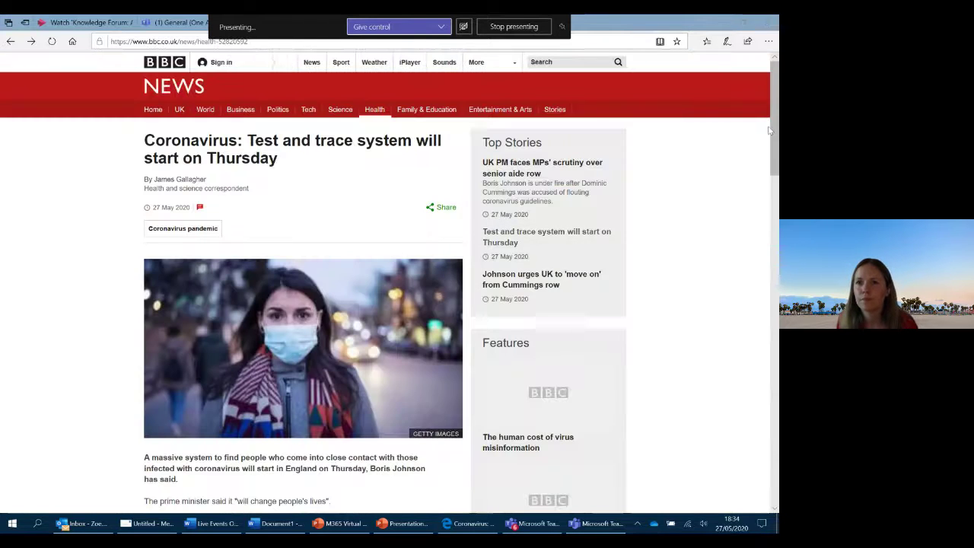
click(768, 42)
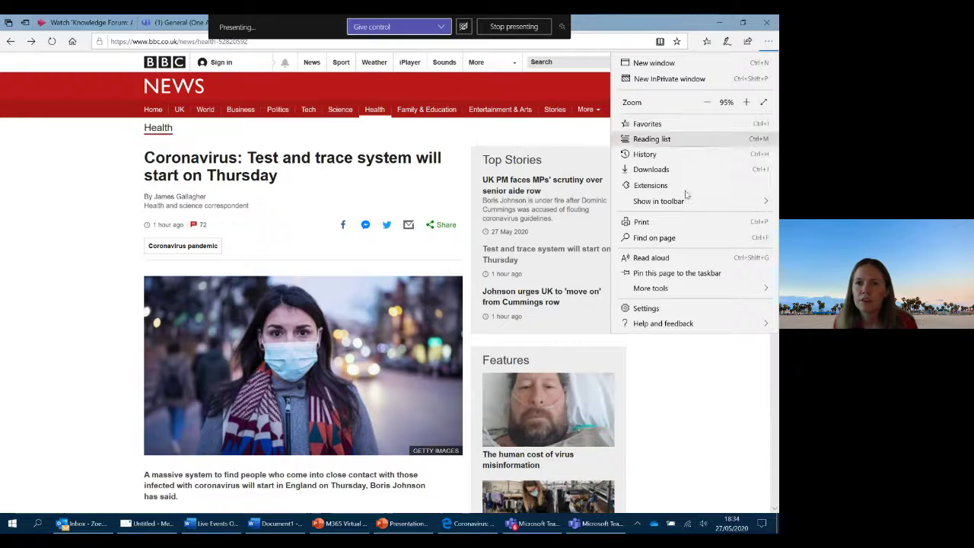
click(691, 423)
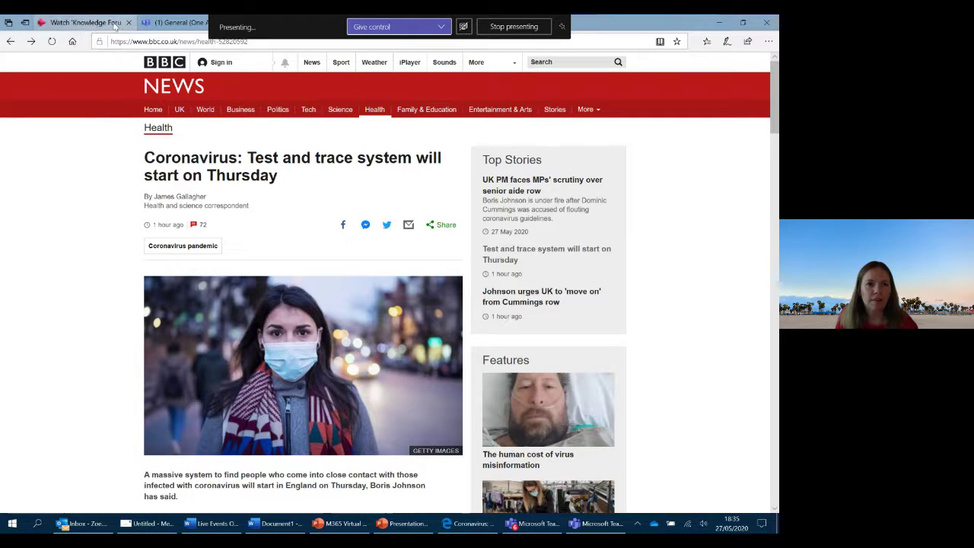
Step: Switch to the Knowledge Forum accessibility video in Microsoft Stream, close the app launcher and show the video's transcript
click(97, 23)
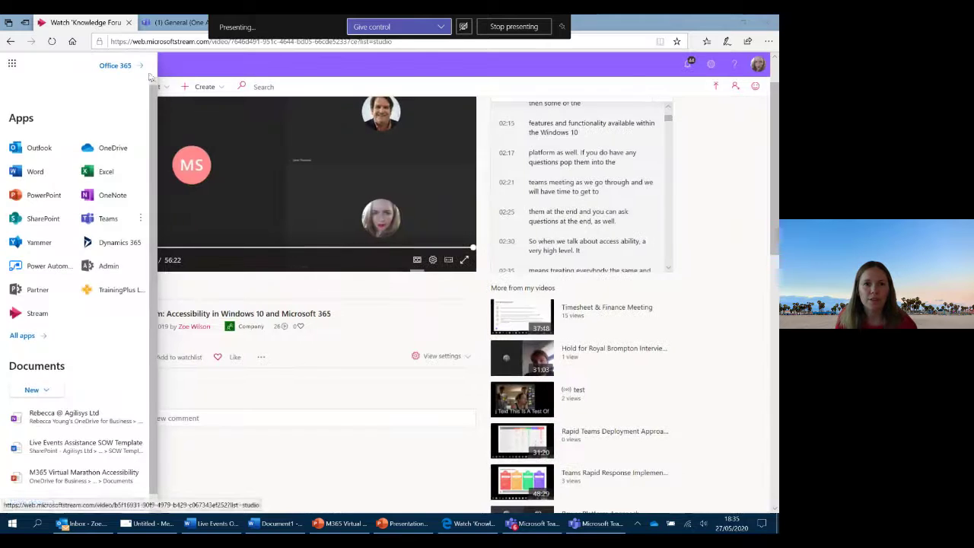
click(11, 64)
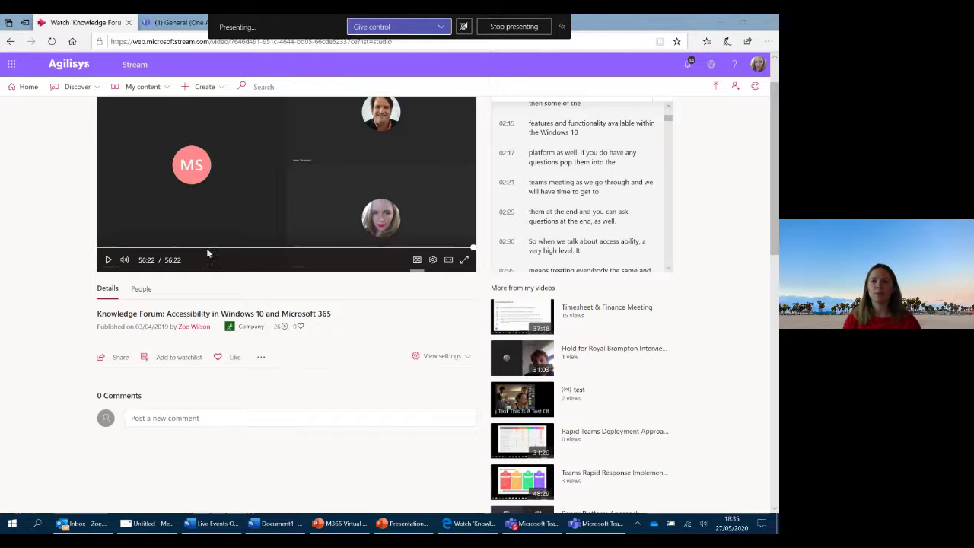
scroll(348, 470, up, 1)
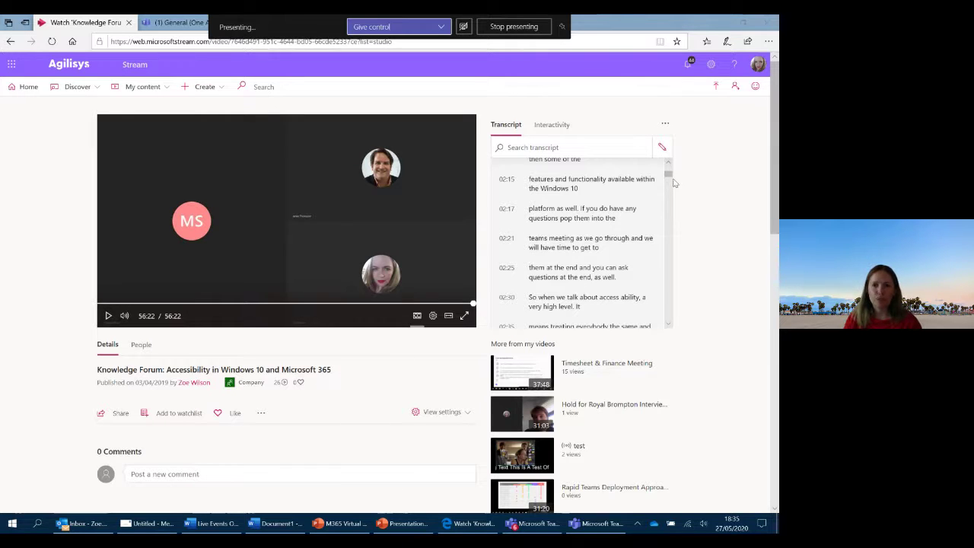
drag(674, 183, 672, 176)
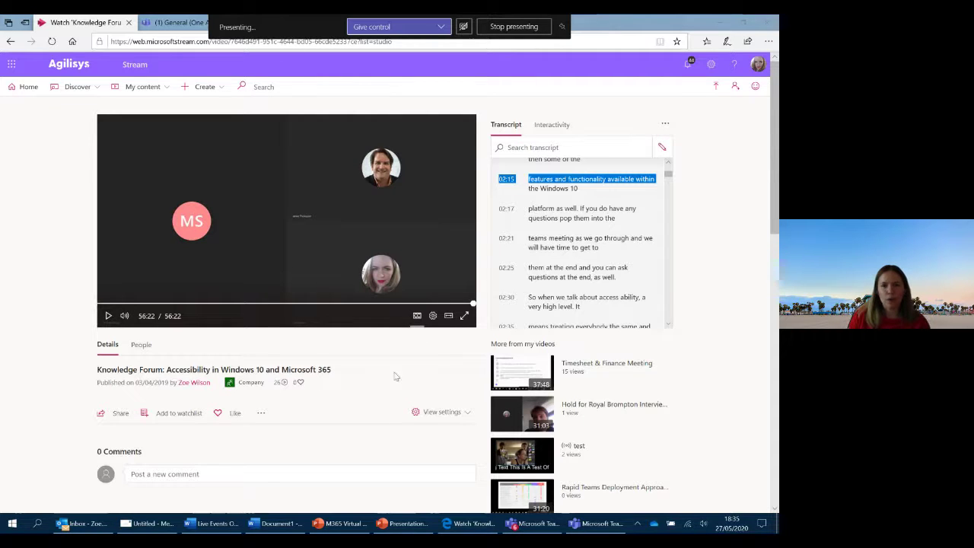
Step: Show Stream's Create options and try to open the My content videos separately from the current page
click(186, 86)
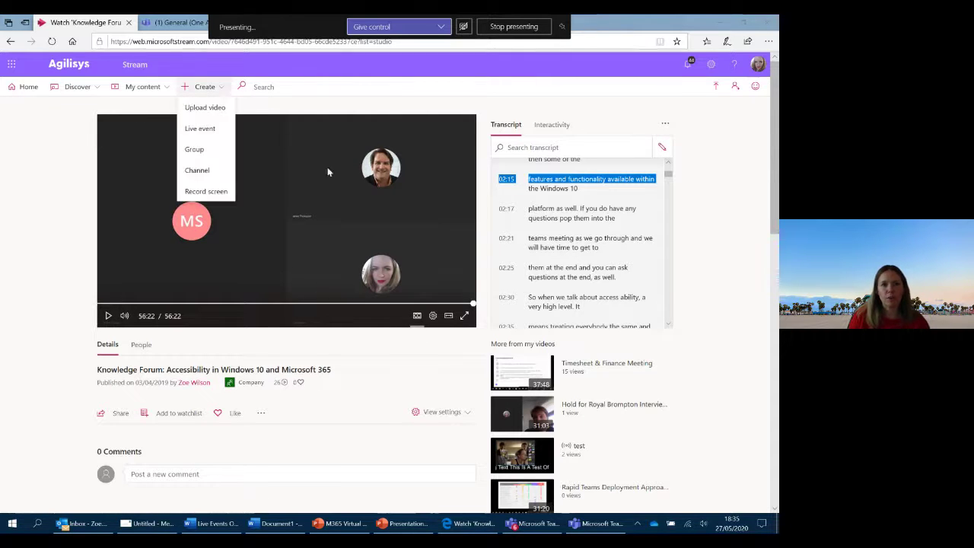
click(166, 88)
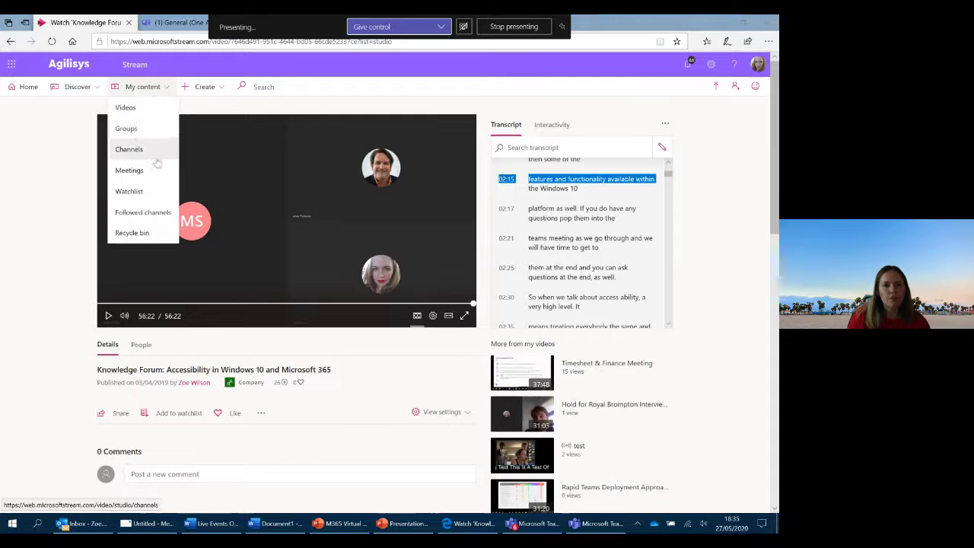
right_click(131, 108)
click(139, 114)
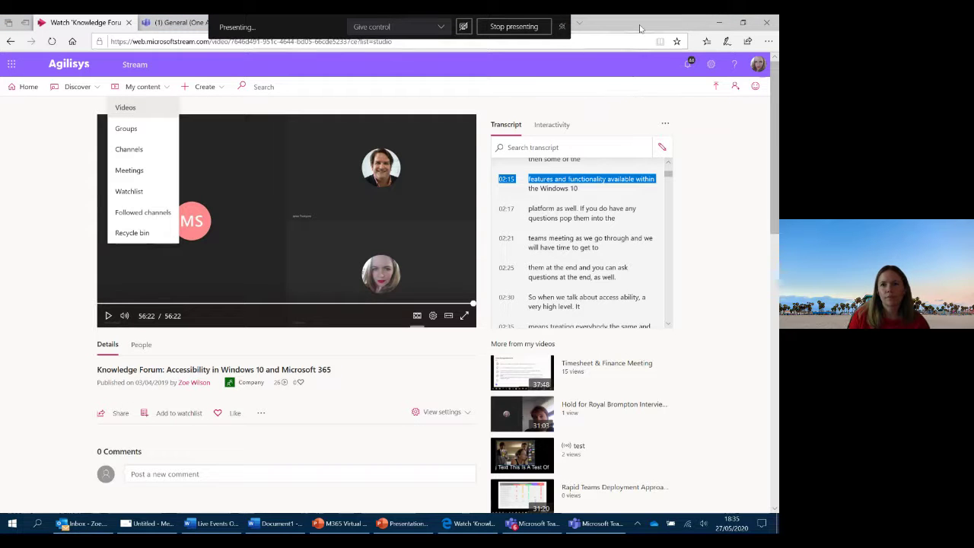
drag(644, 23, 804, 38)
drag(730, 38, 632, 90)
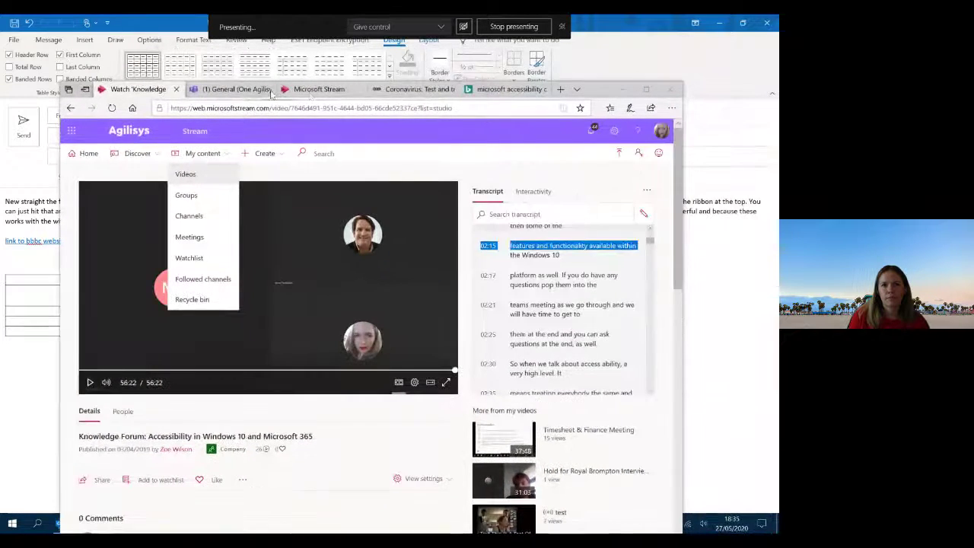
click(315, 89)
click(646, 89)
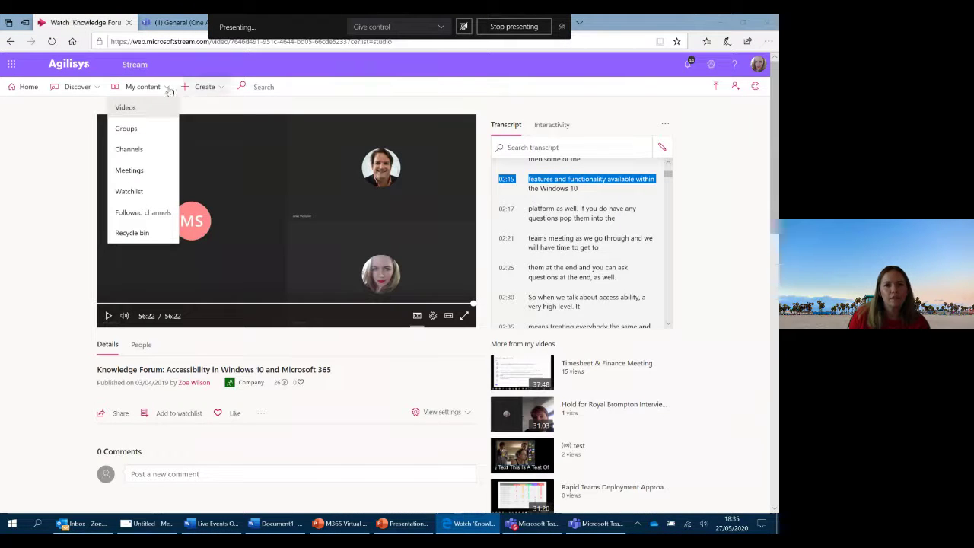
Step: Open the Knowledge Forum: Accessibility in Windows 10 and Microsoft 365 video for editing from the My content videos
click(126, 106)
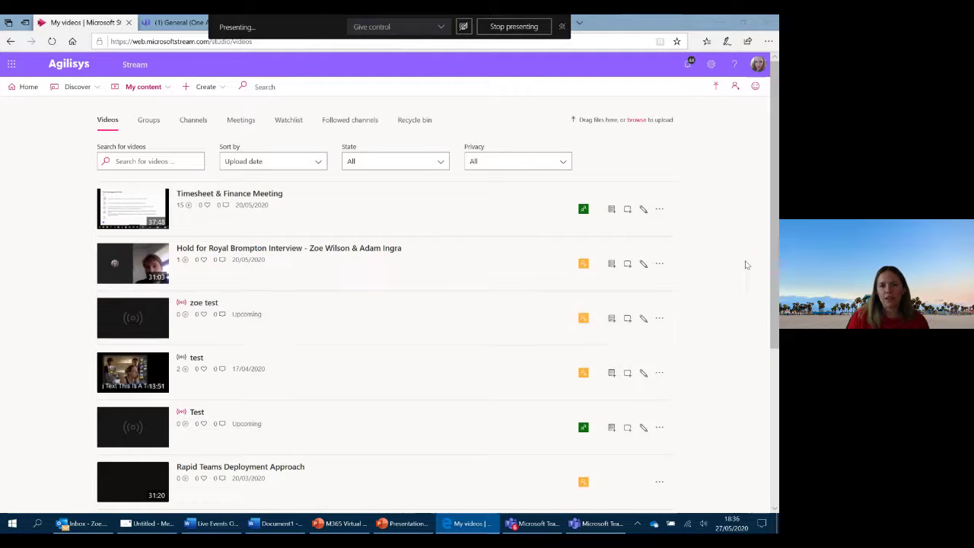
scroll(450, 357, down, 4)
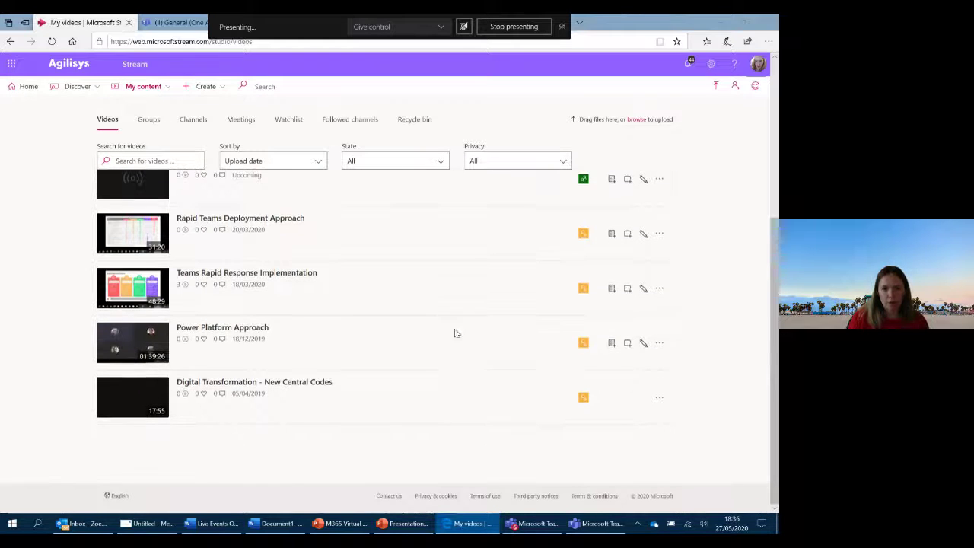
scroll(422, 462, up, 10)
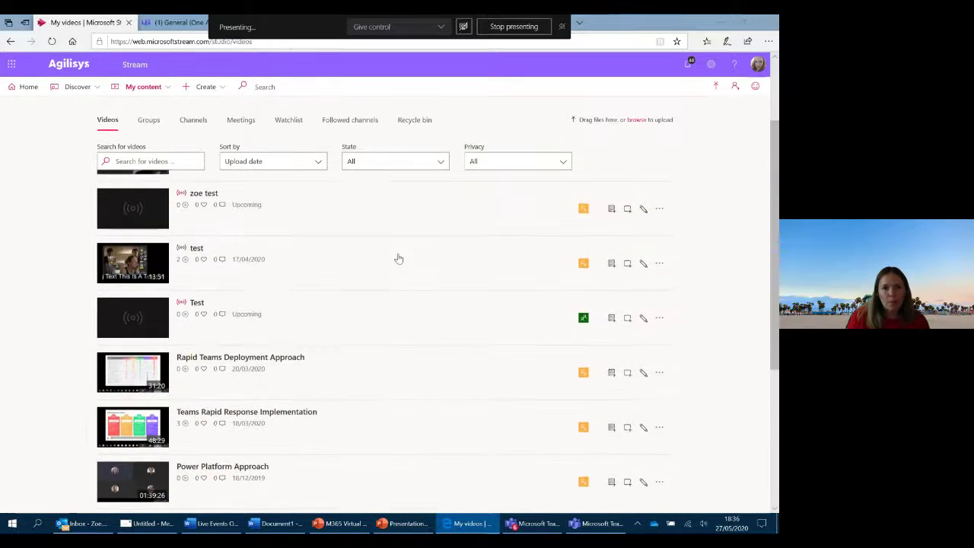
scroll(404, 316, down, 5)
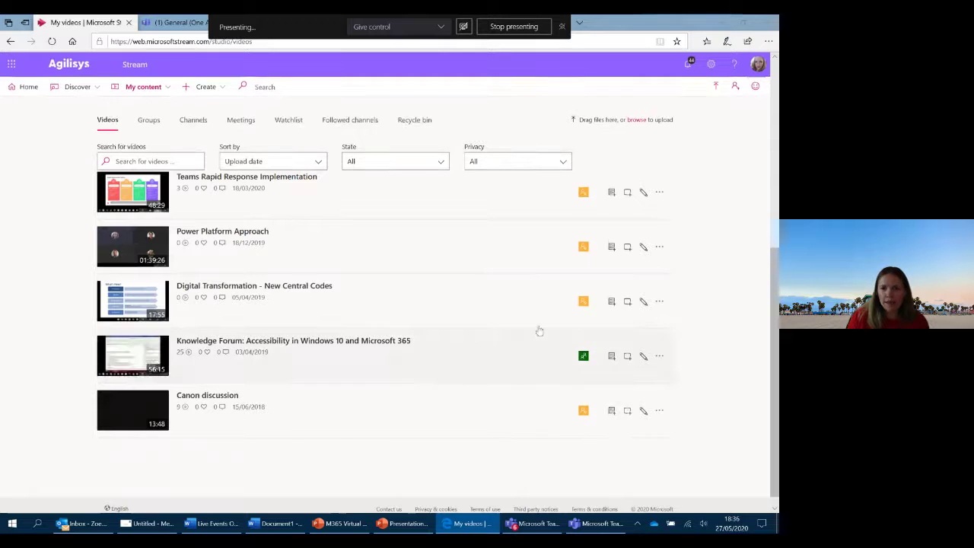
click(643, 357)
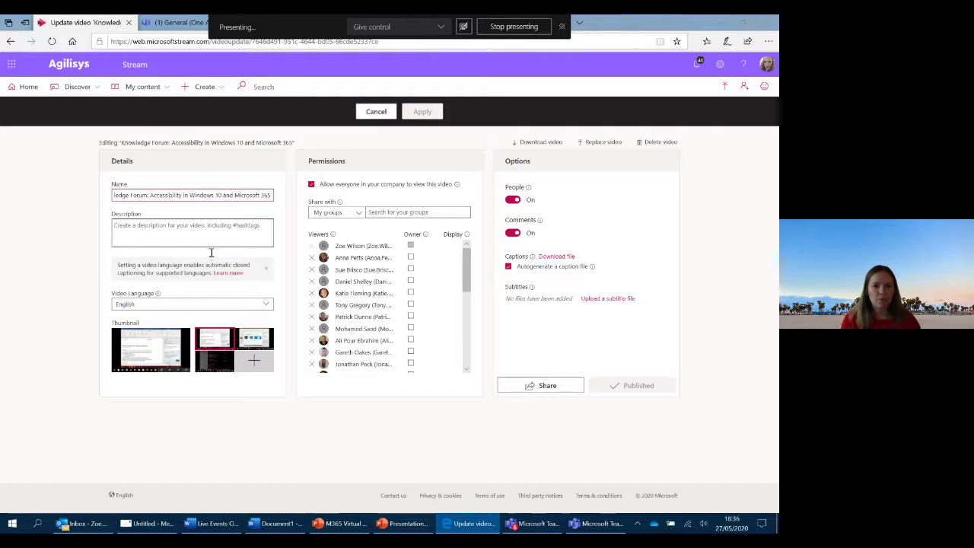
Step: Show the available languages for the video and close the list without changing the selection
click(236, 308)
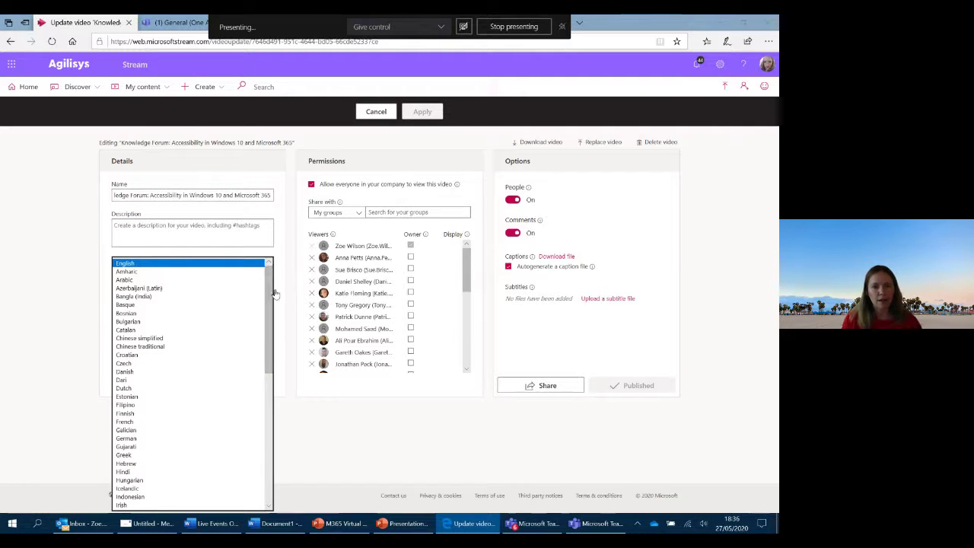
drag(270, 289, 278, 249)
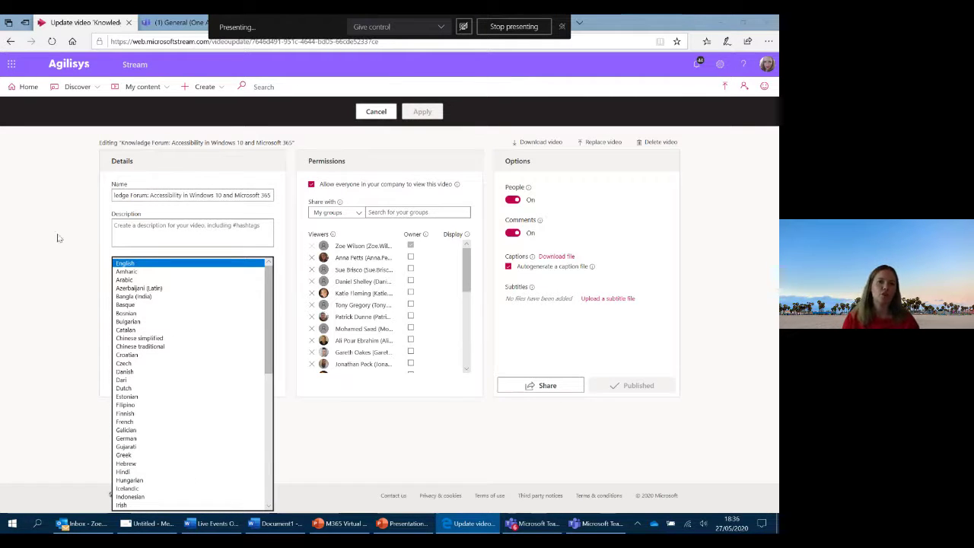
click(34, 264)
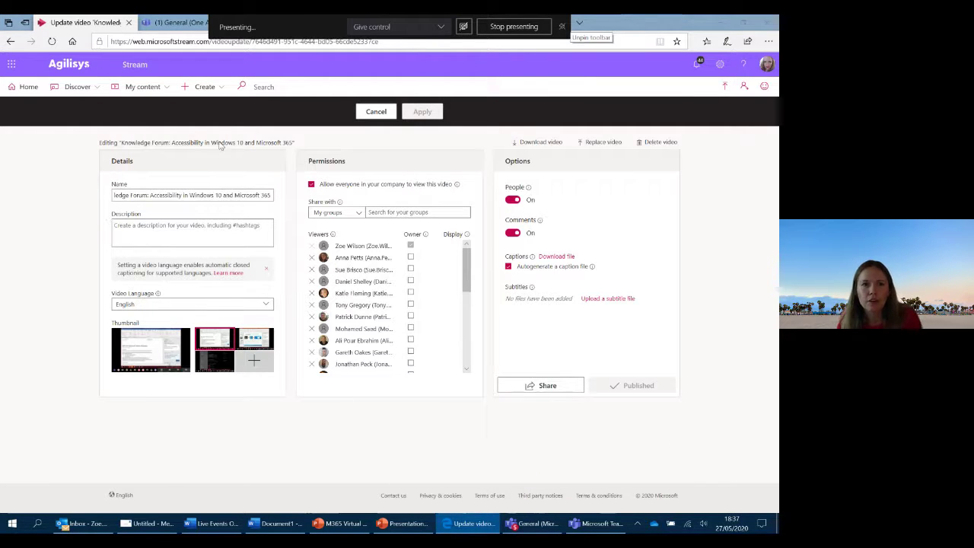
Step: Leave the video's editing page without changes and browse the Discover videos, loading more of the trending list
click(152, 88)
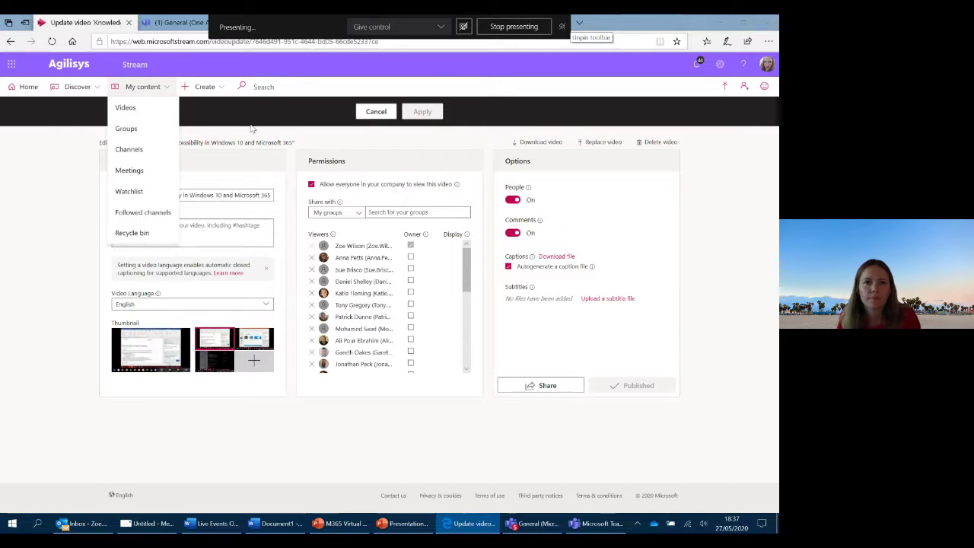
click(376, 111)
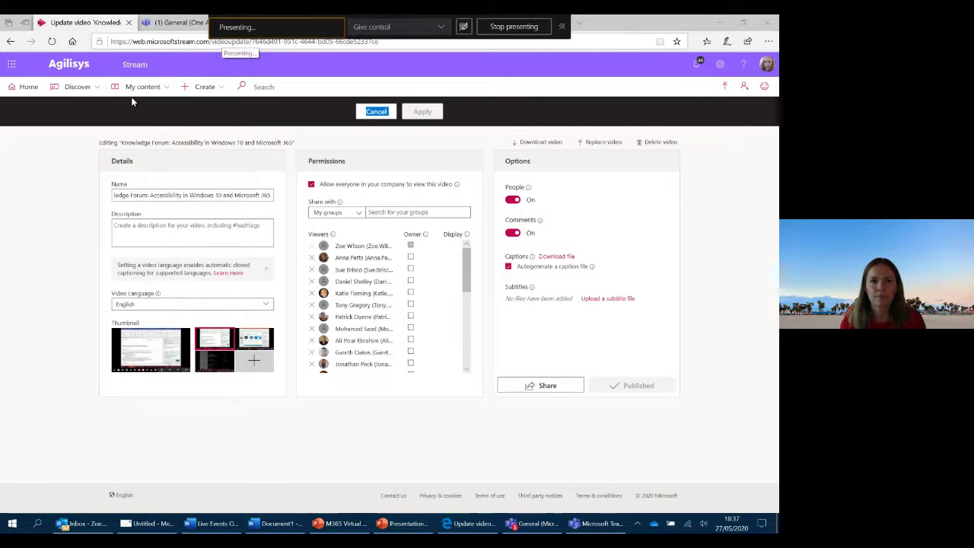
click(78, 88)
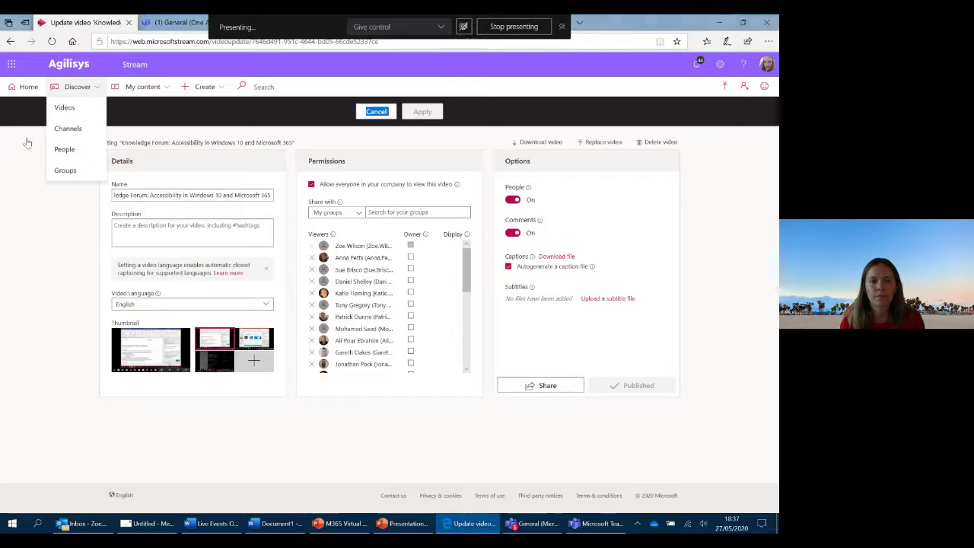
click(82, 110)
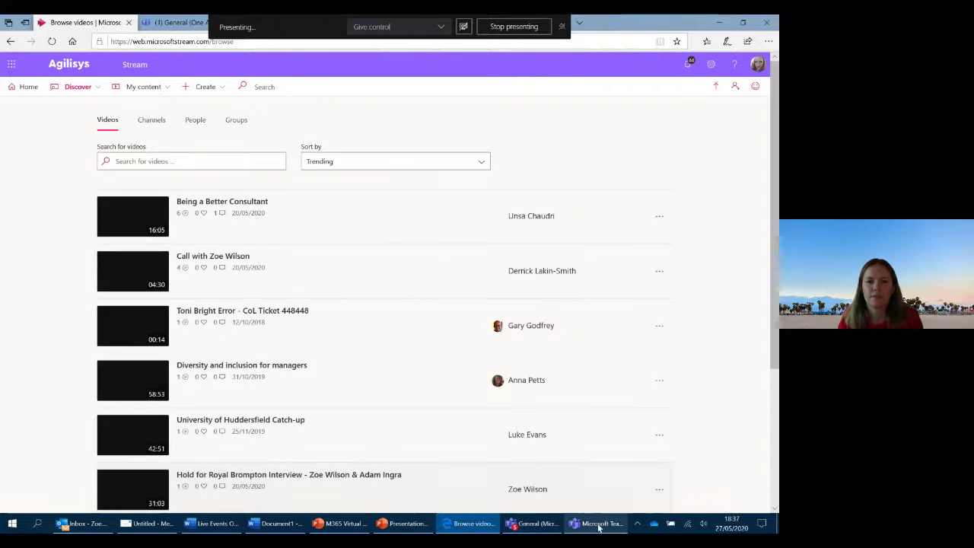
scroll(390, 357, down, 3)
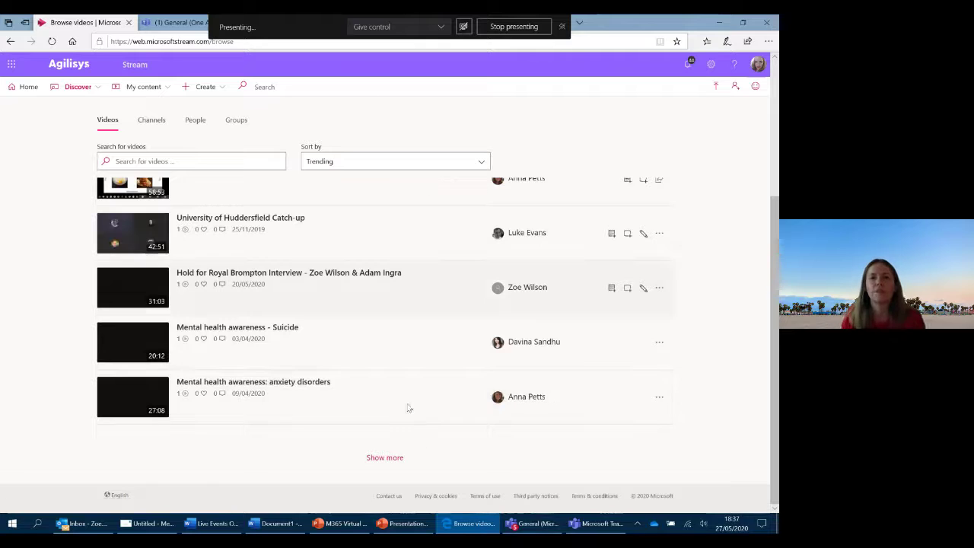
click(385, 457)
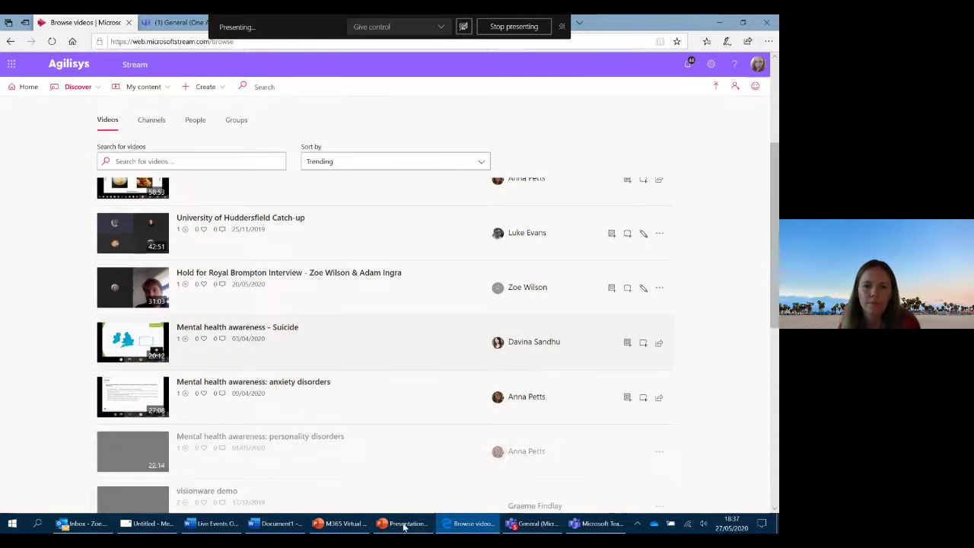
Step: Return to the My content videos and open the Knowledge Forum: Accessibility in Windows 10 and Microsoft 365 video for watching
scroll(297, 419, down, 5)
scroll(300, 435, up, 7)
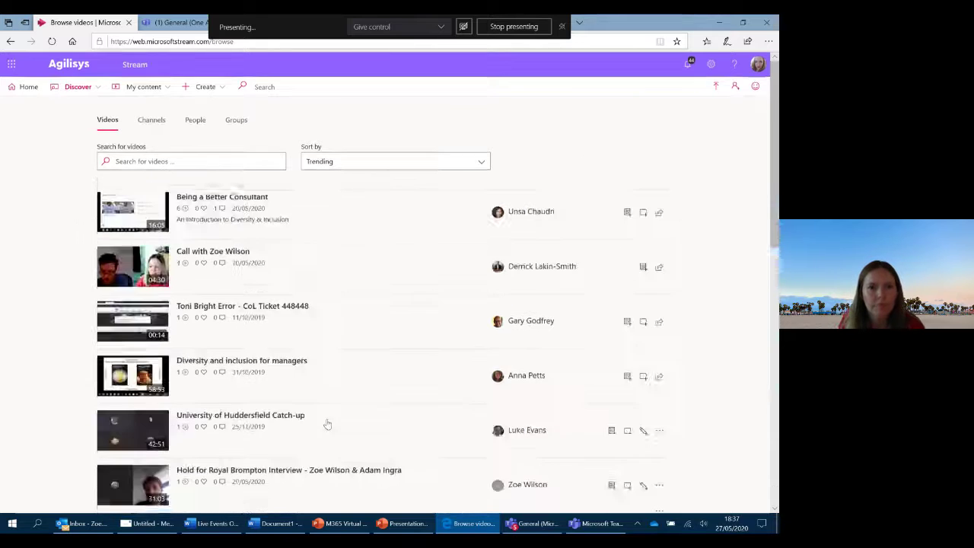
scroll(327, 424, down, 1)
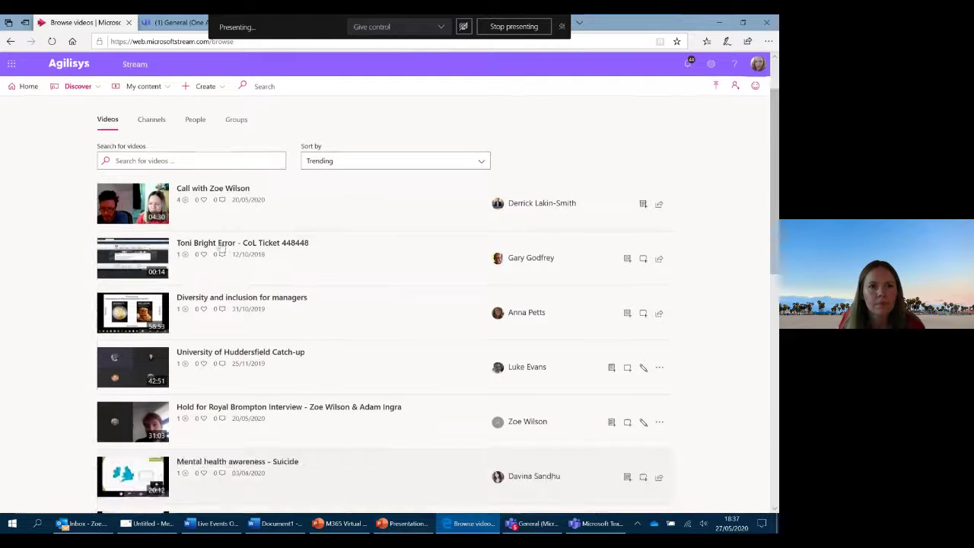
click(160, 87)
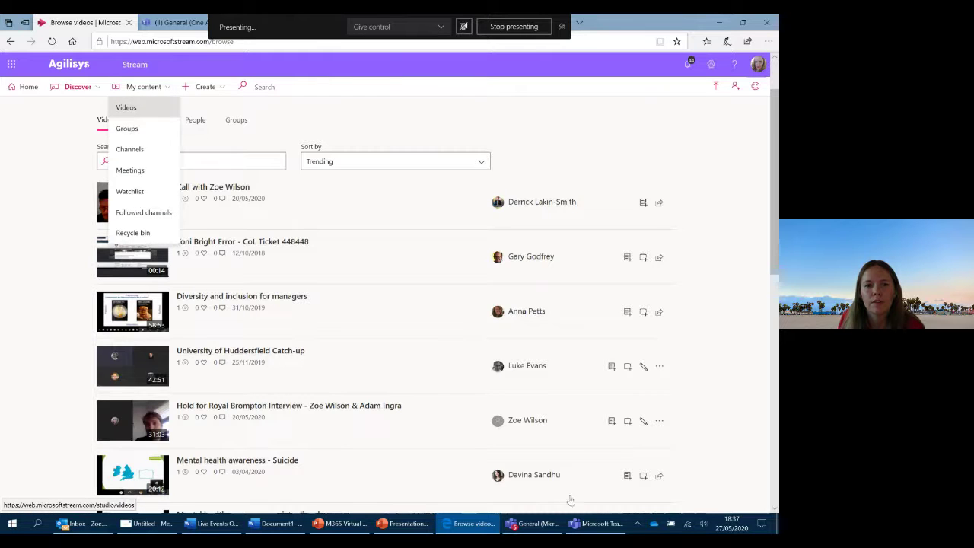
click(126, 108)
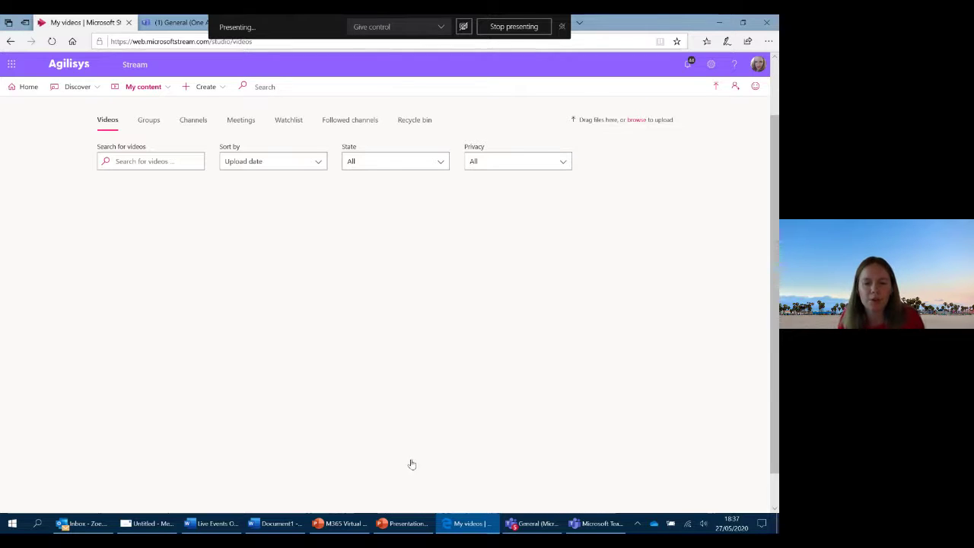
scroll(282, 366, down, 3)
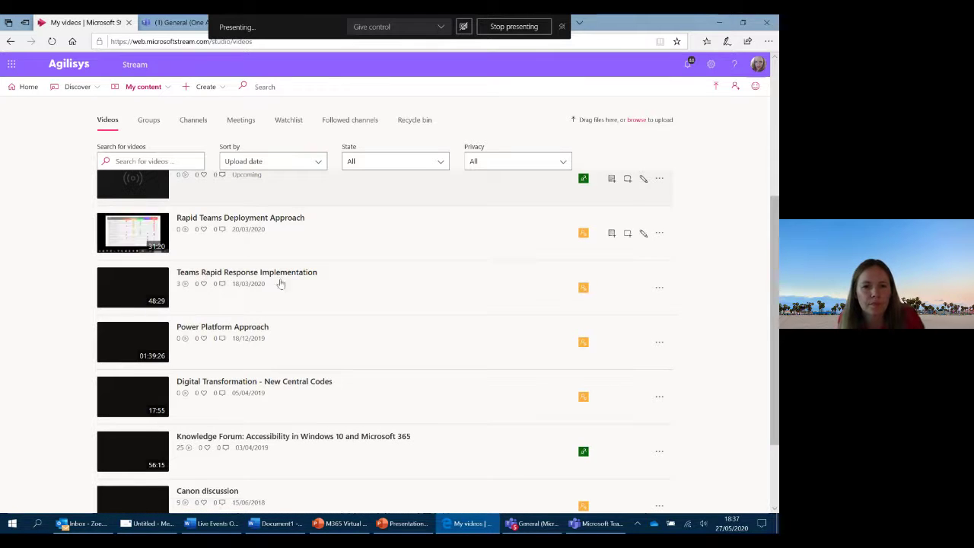
click(389, 439)
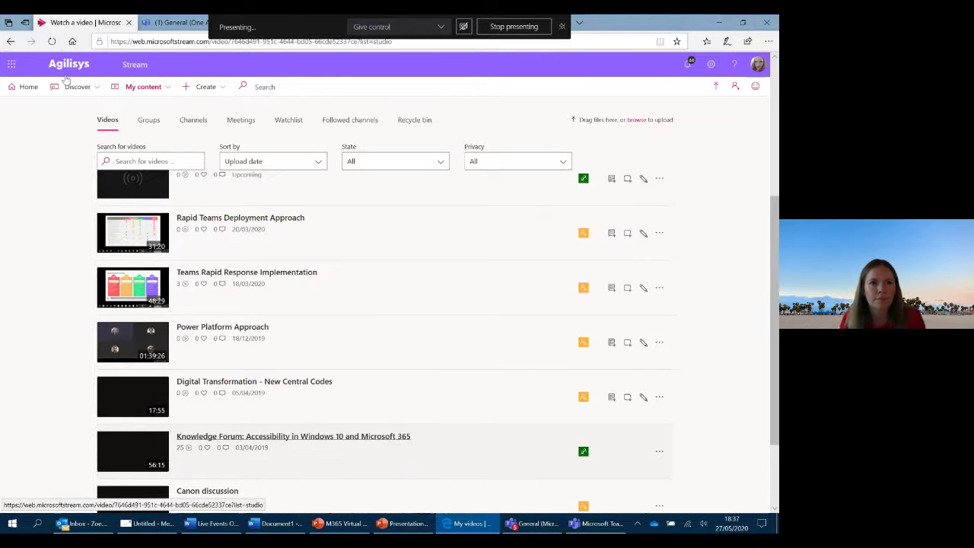
Step: Mute the browser tab playing the video and browse the transcript as the captioned video plays
right_click(88, 23)
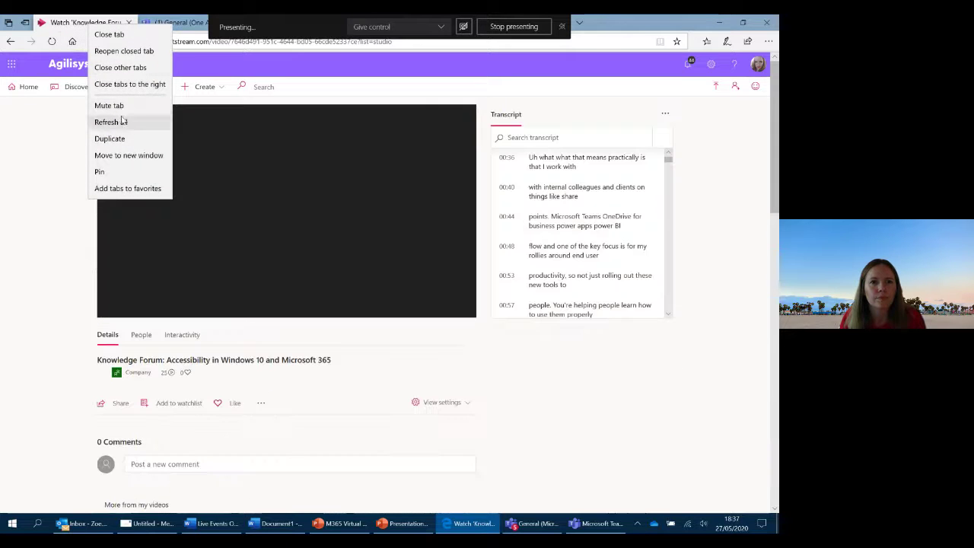
click(110, 105)
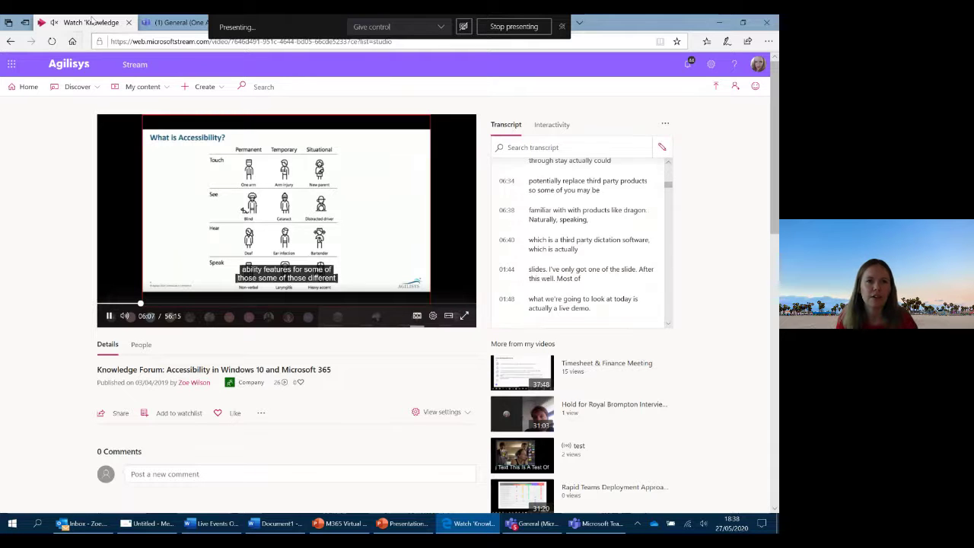
scroll(591, 194, down, 5)
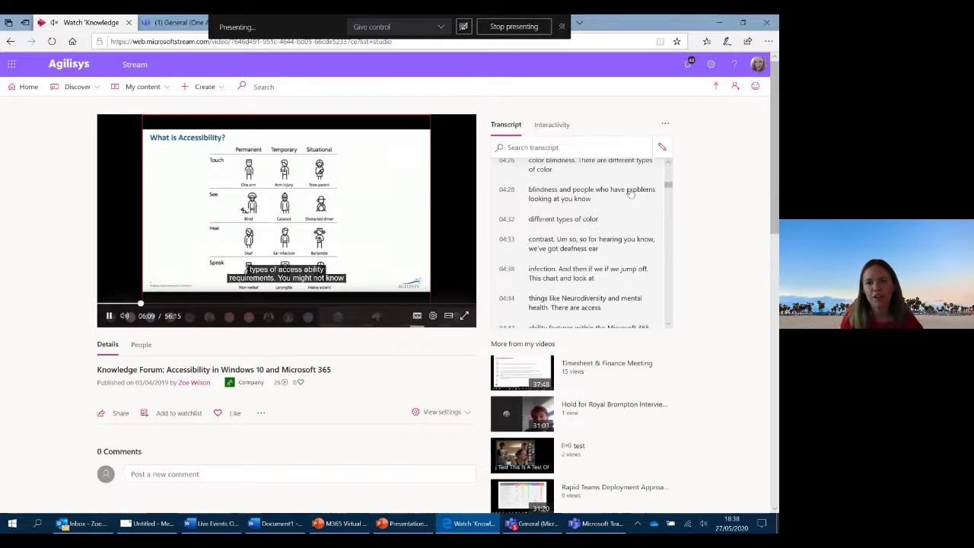
scroll(590, 195, down, 1)
scroll(570, 220, up, 2)
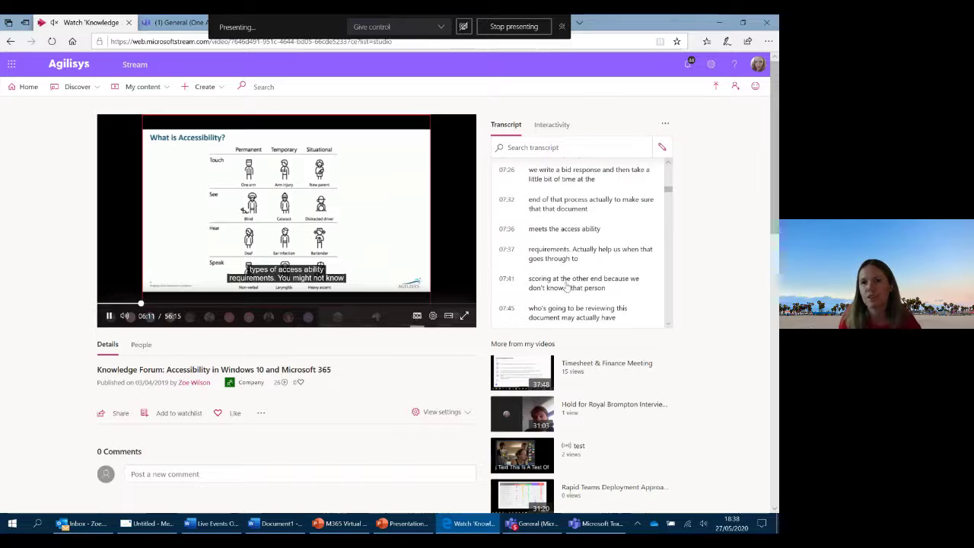
scroll(567, 222, up, 5)
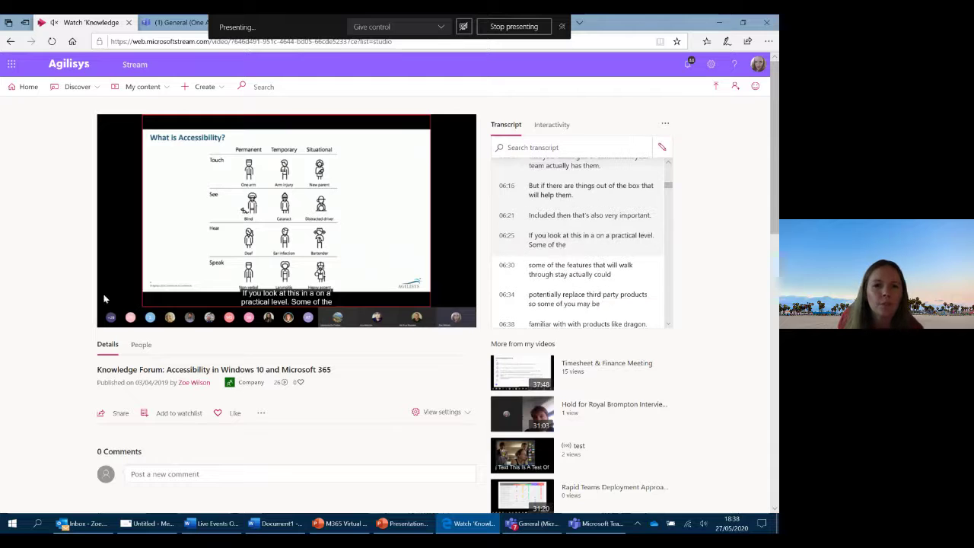
mouse_move(102, 299)
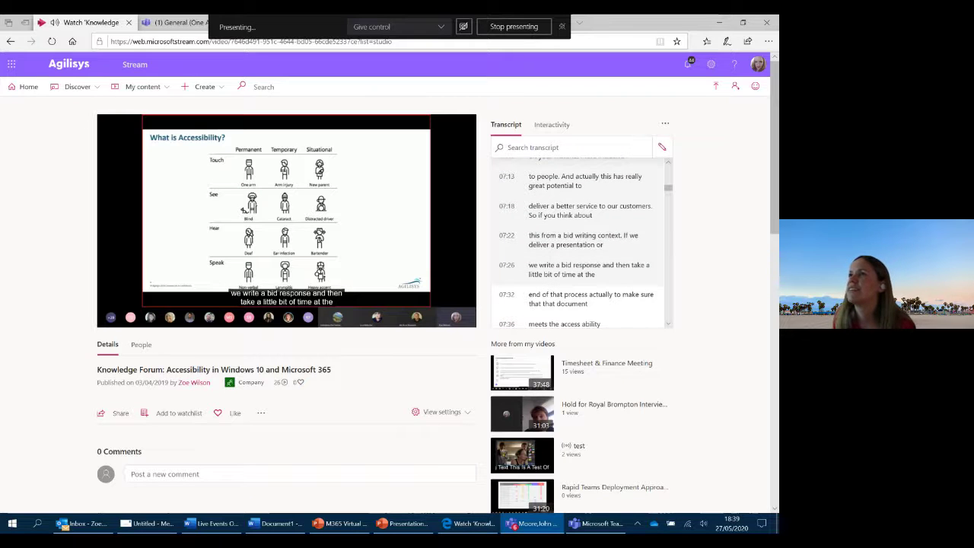
Step: Switch to the Microsoft Teams chat, open the sample message in Immersive Reader and show the voice speed and voice selection options
drag(681, 120, 229, 2)
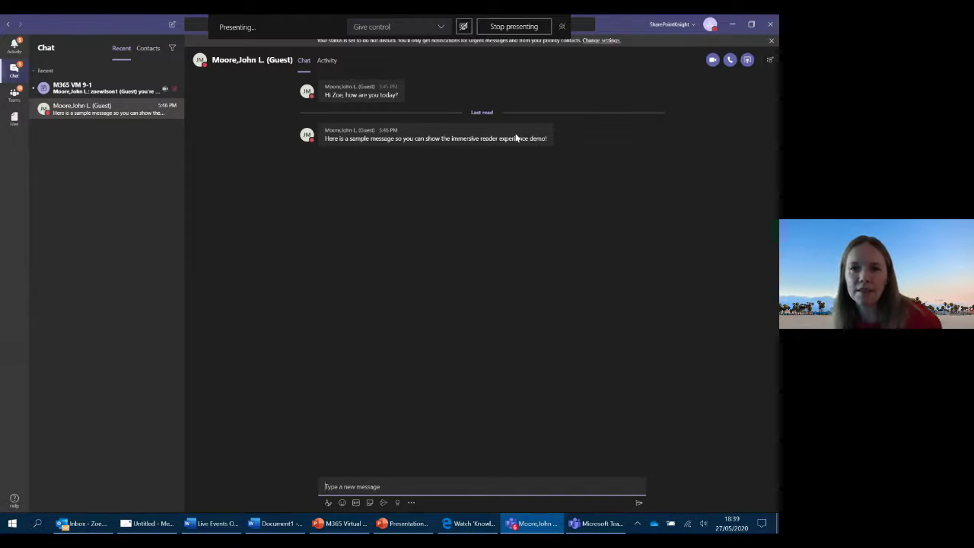
mouse_move(538, 136)
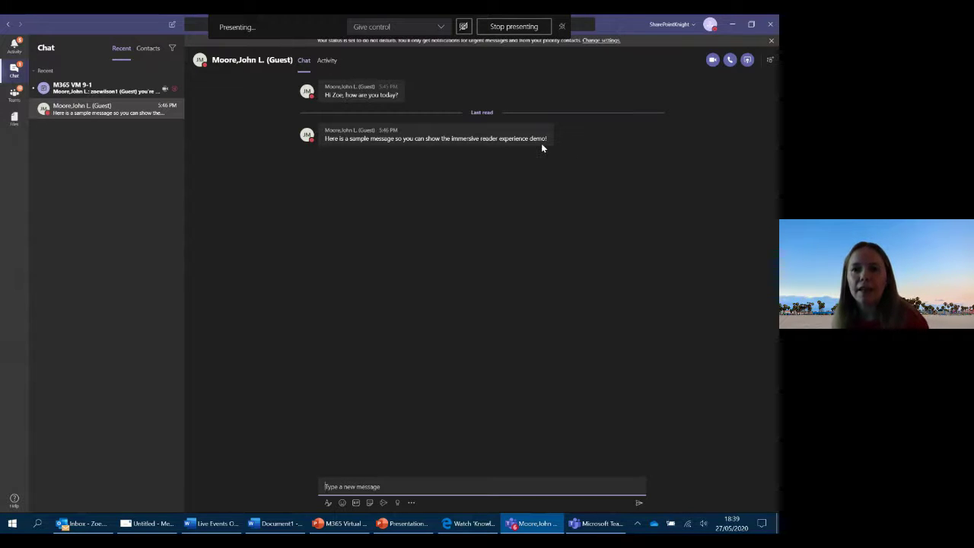
click(545, 119)
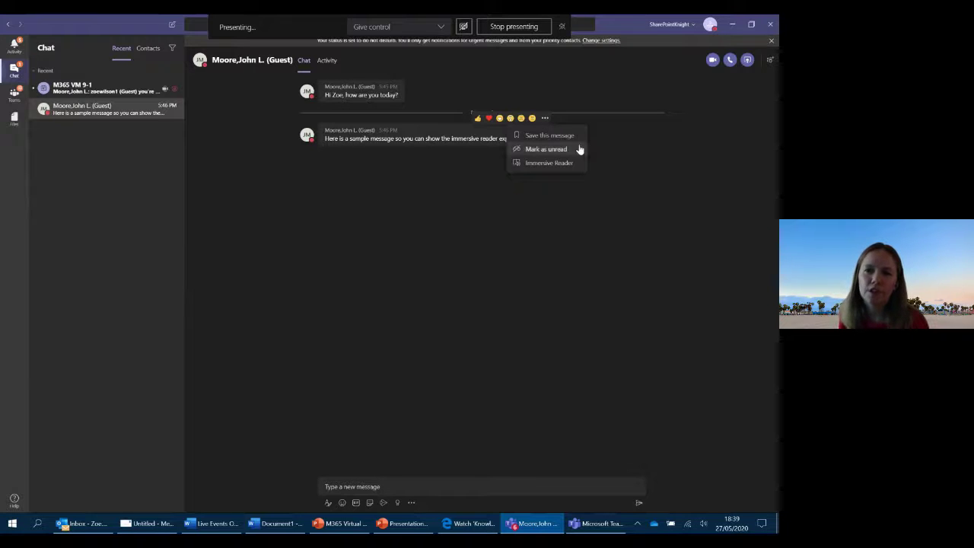
click(565, 163)
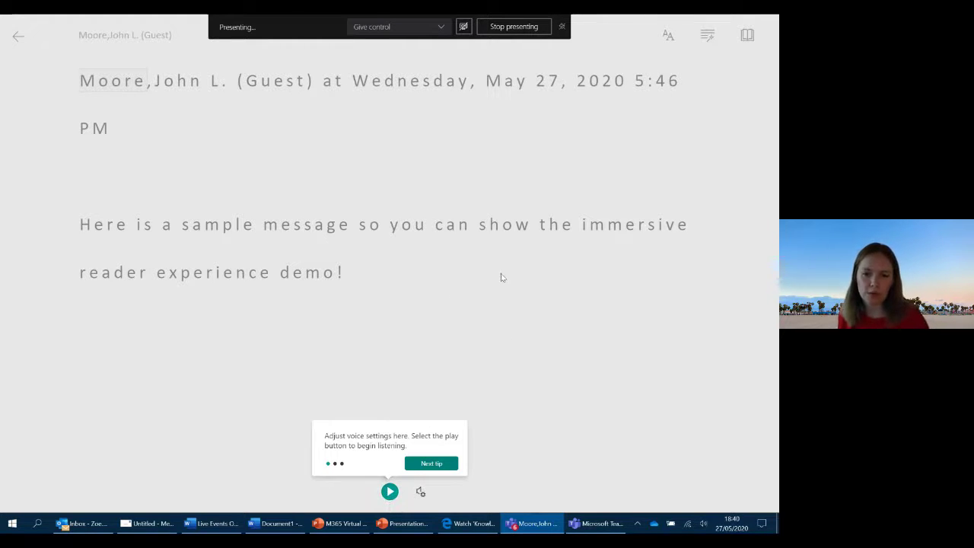
click(420, 493)
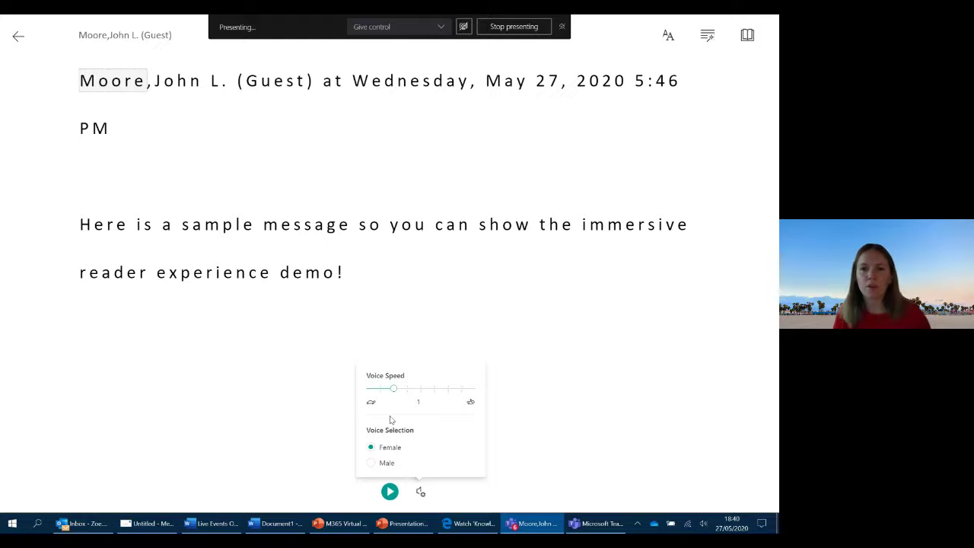
click(568, 304)
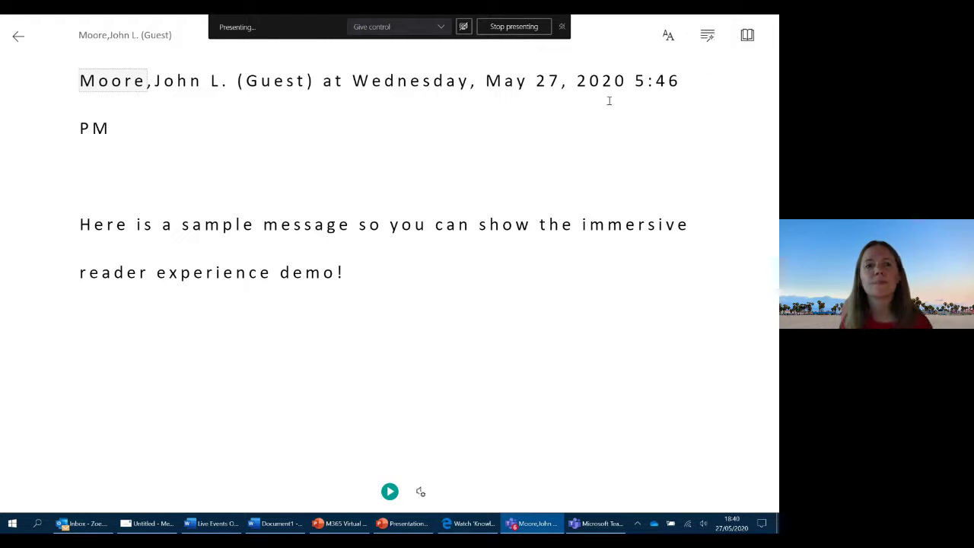
Step: Turn off Increase Spacing and Show Source Formatting in the reader's text preferences
click(669, 40)
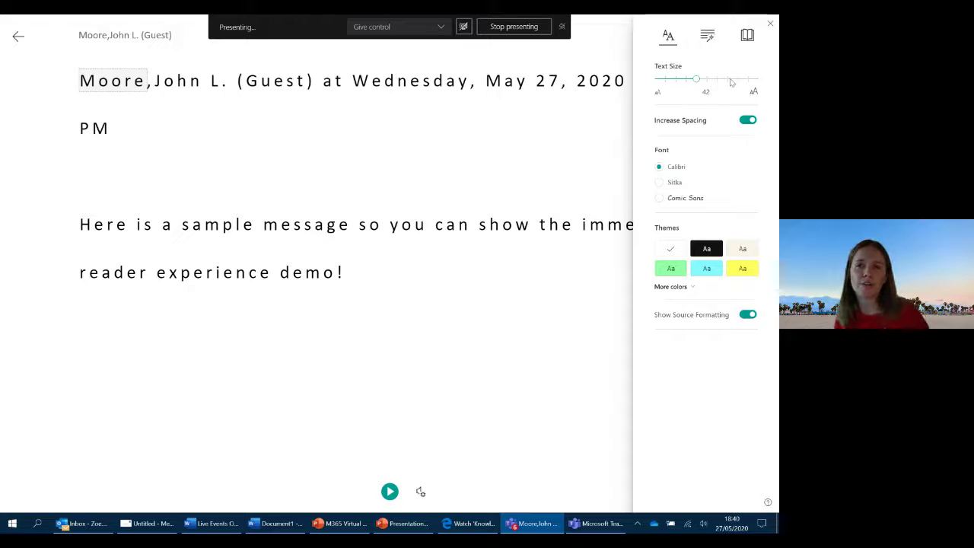
click(749, 124)
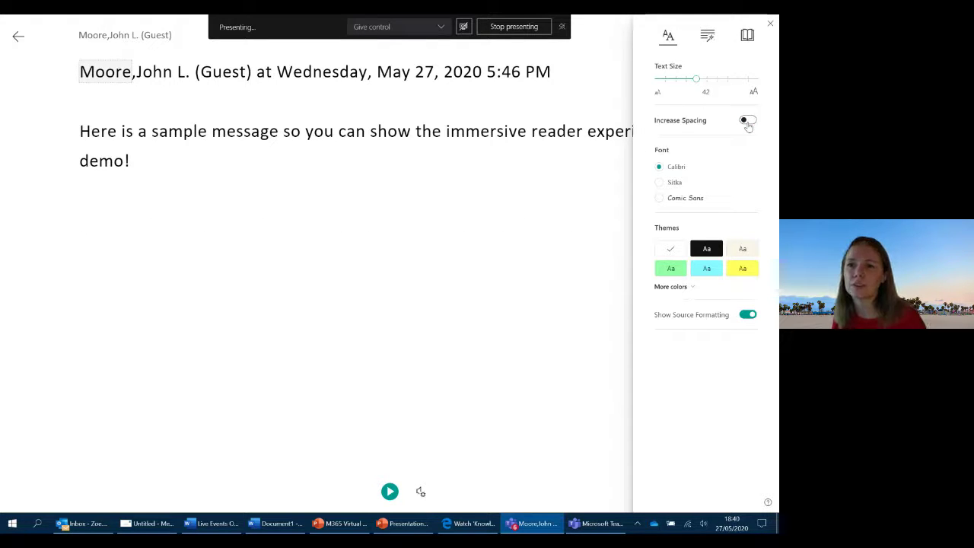
click(747, 315)
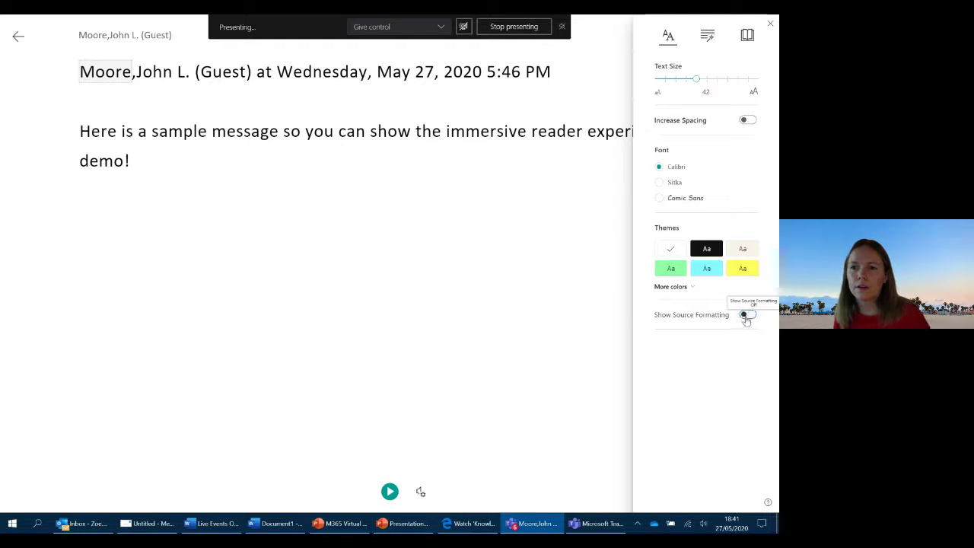
Step: Turn on syllables, try highlighting nouns and verbs in the message, and leave only adjectives highlighted
click(711, 41)
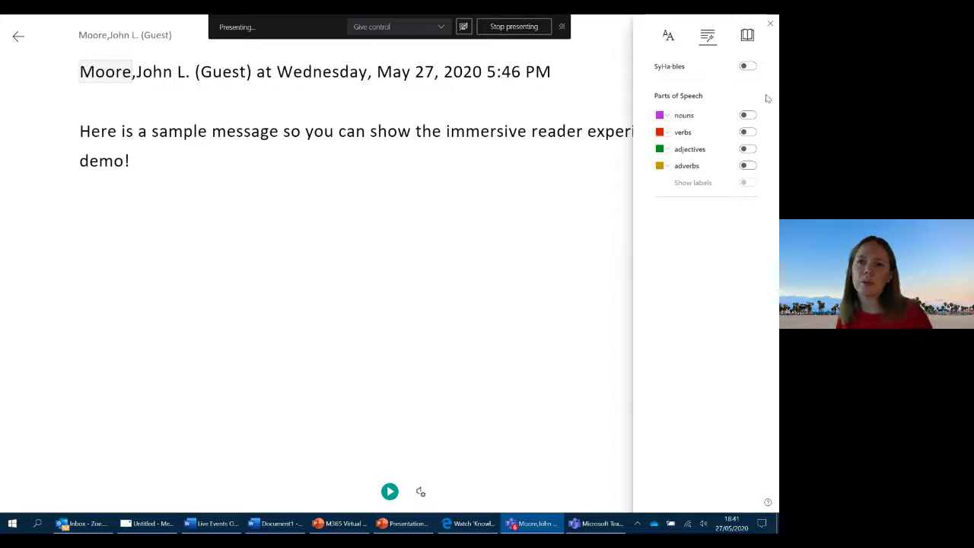
click(746, 66)
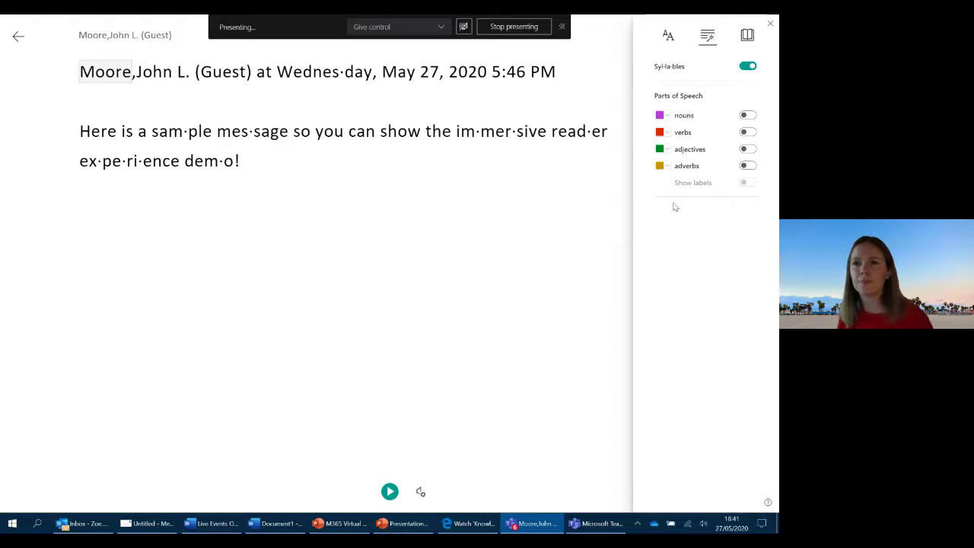
click(747, 116)
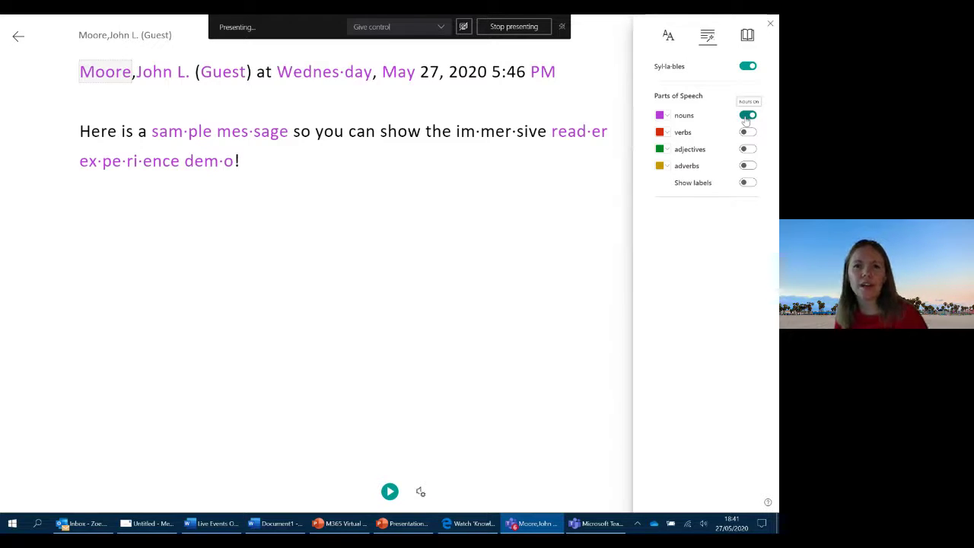
click(746, 115)
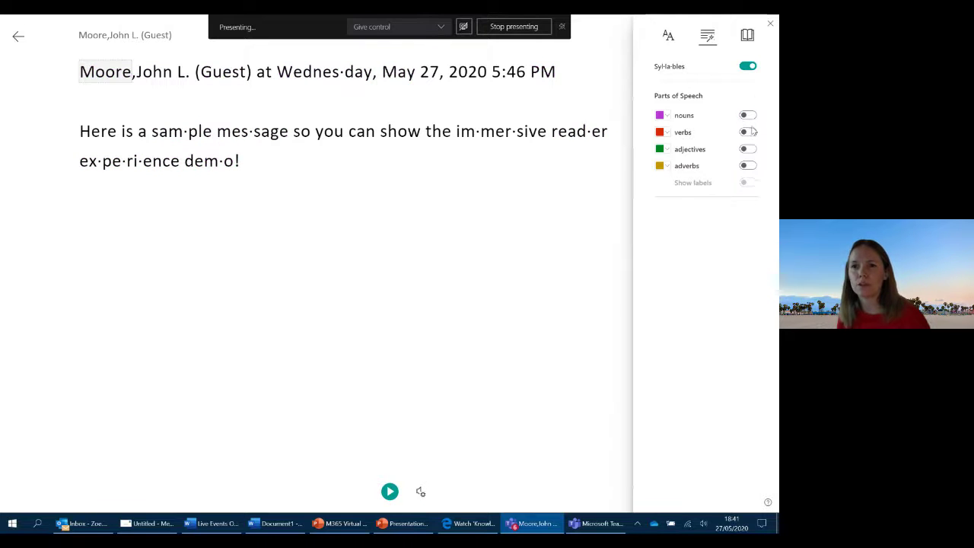
click(750, 132)
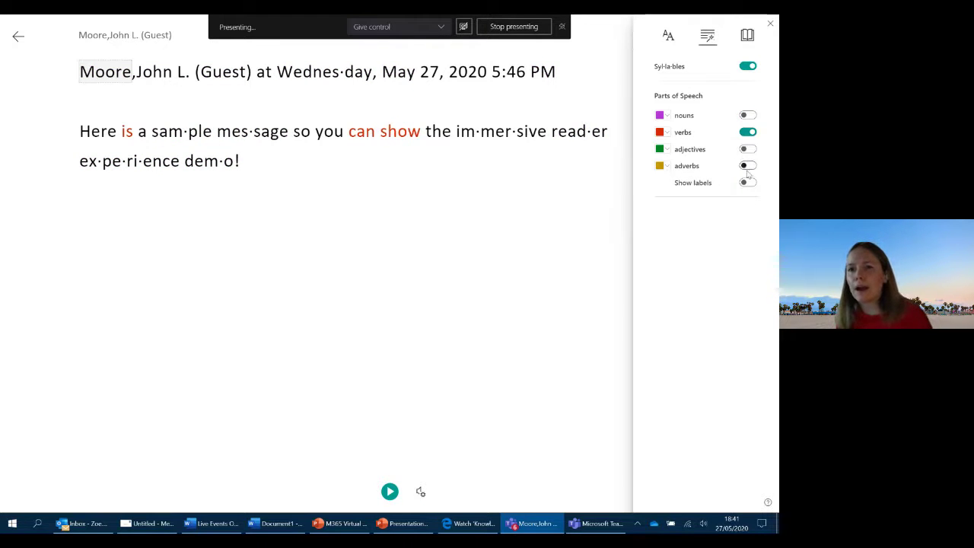
click(747, 150)
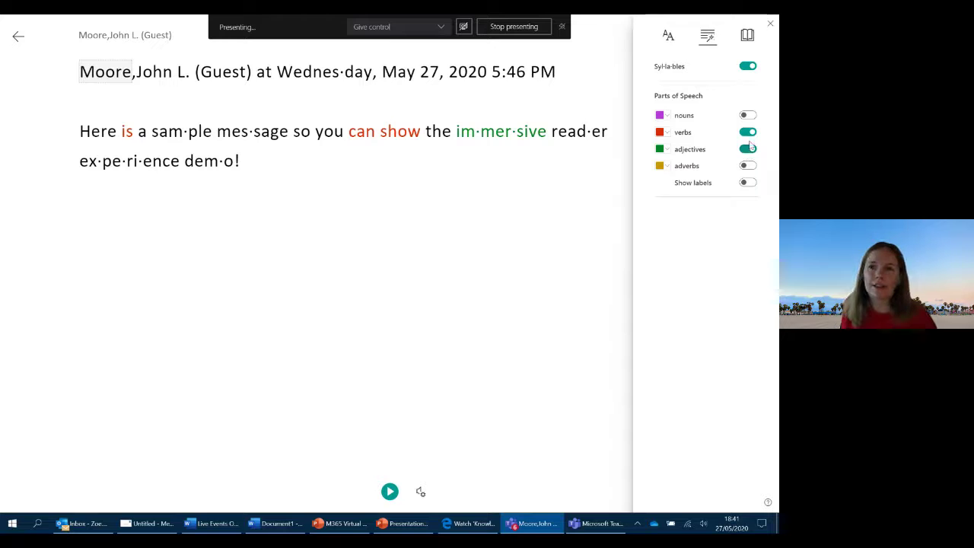
click(748, 133)
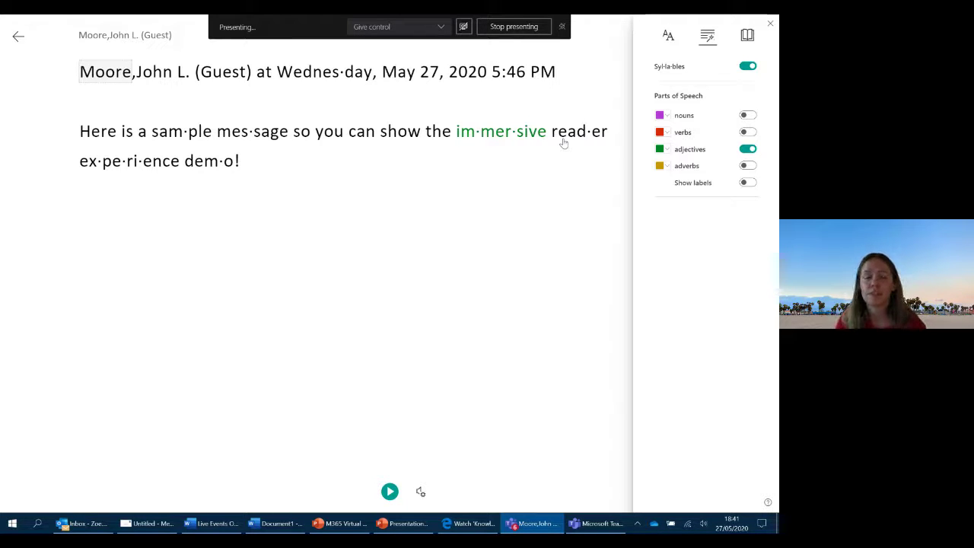
Step: Turn on Line Focus in the reading preferences, try the three-line view and choose the widest view
click(748, 36)
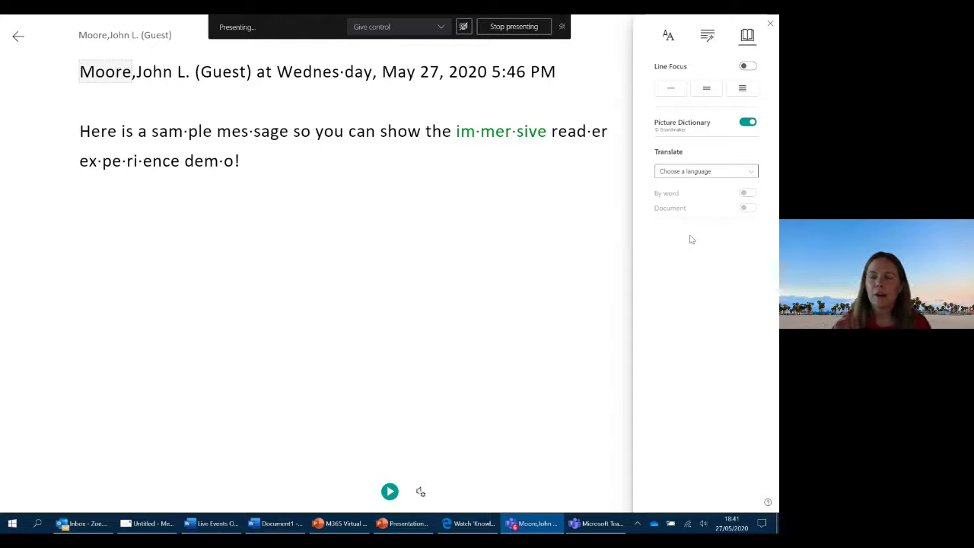
click(747, 66)
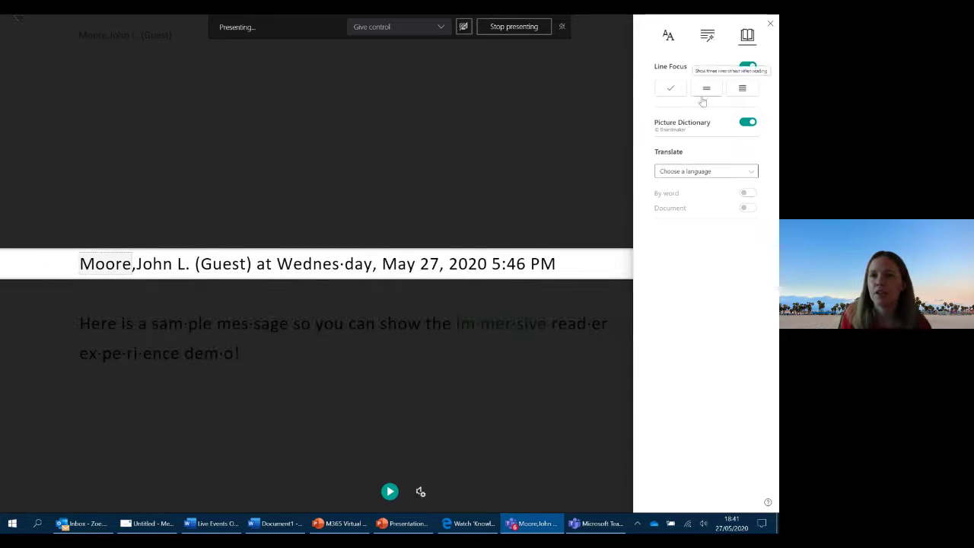
click(707, 90)
click(742, 88)
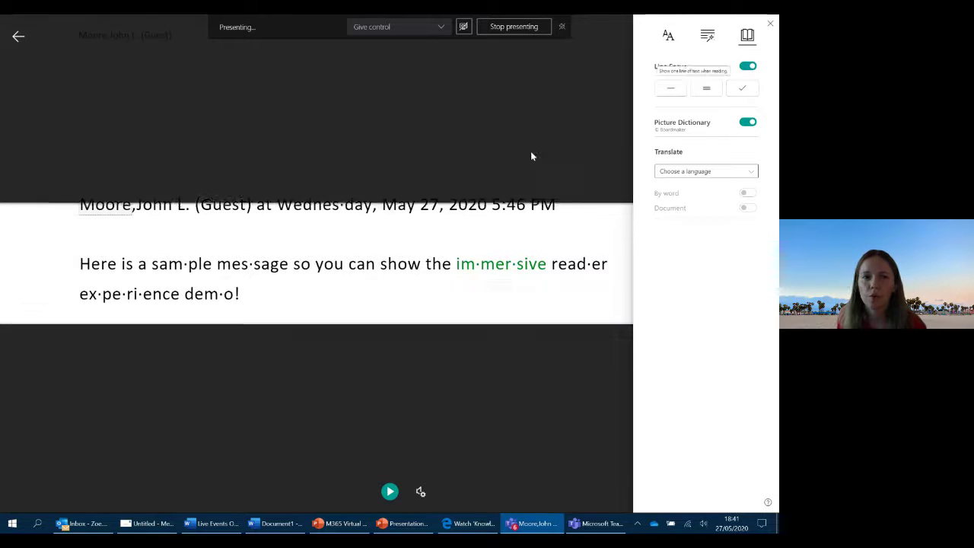
Step: Choose Bosnian as the reader's translation language and close the reading preferences
click(726, 182)
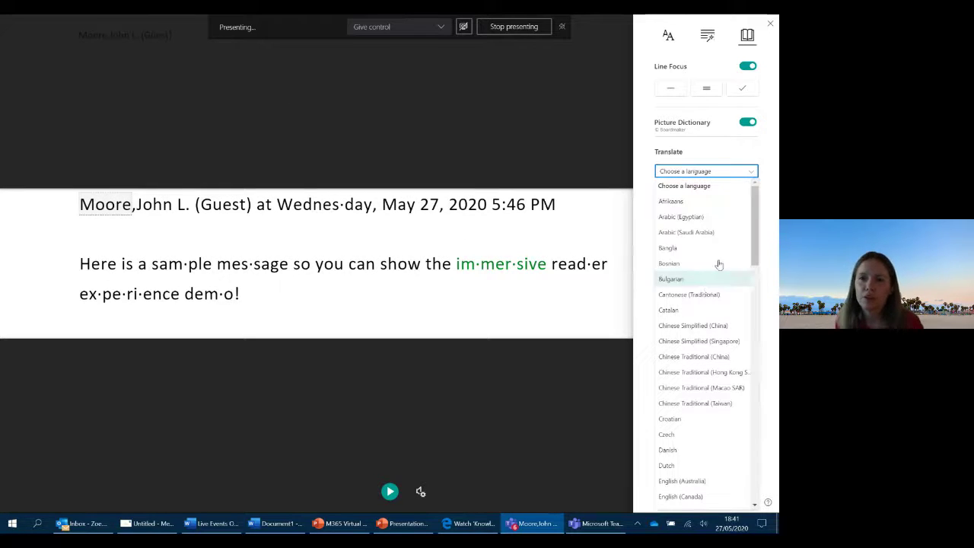
key(Escape)
click(727, 172)
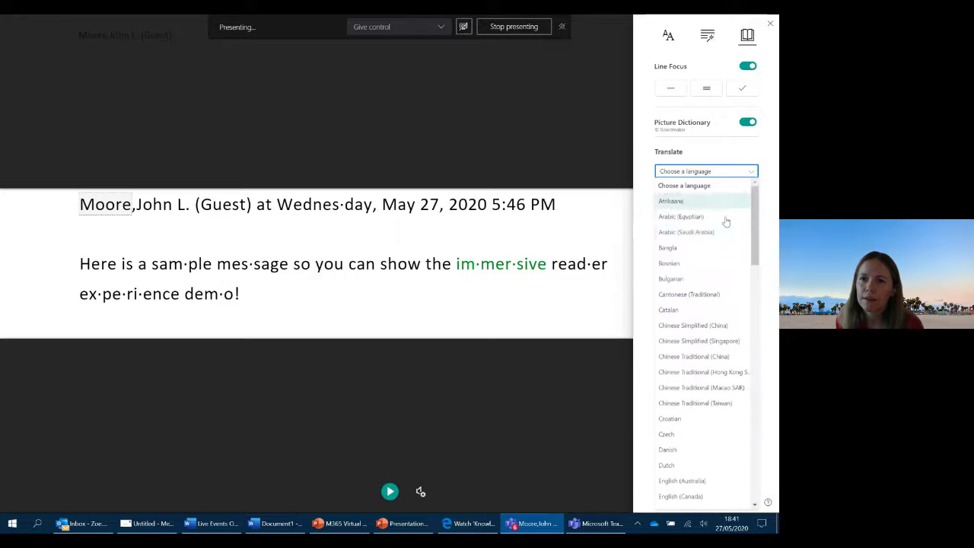
click(689, 264)
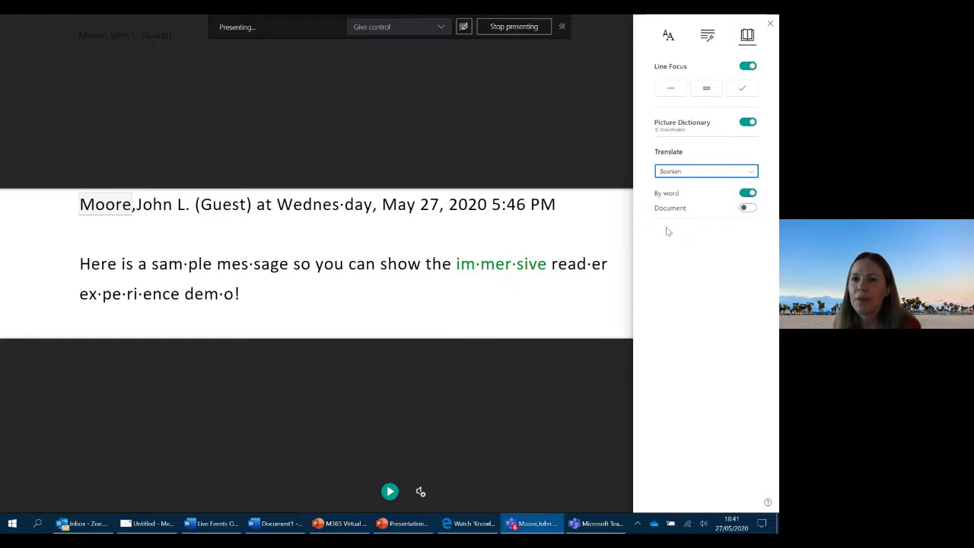
click(423, 298)
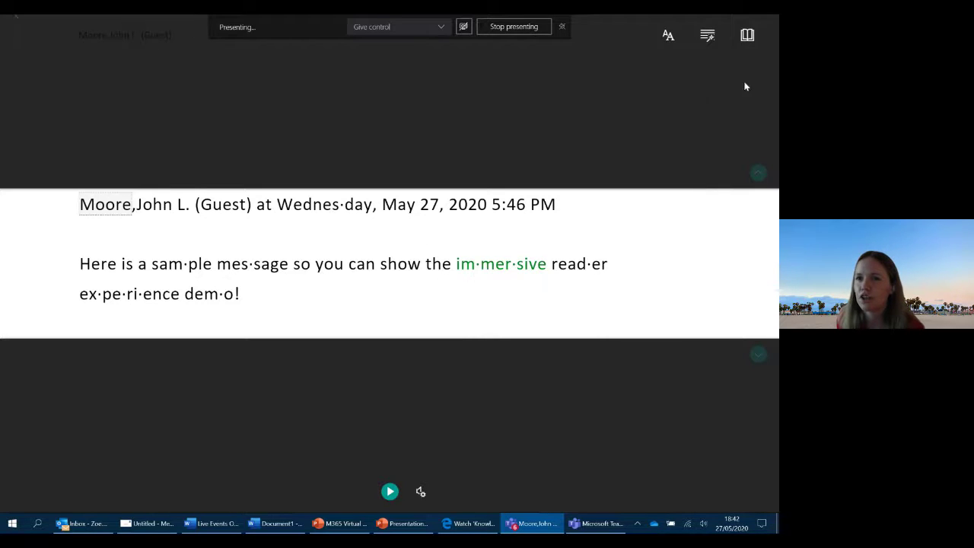
Step: Review the reading preferences again, close them, and exit Immersive Reader to return to the Teams chat
click(747, 34)
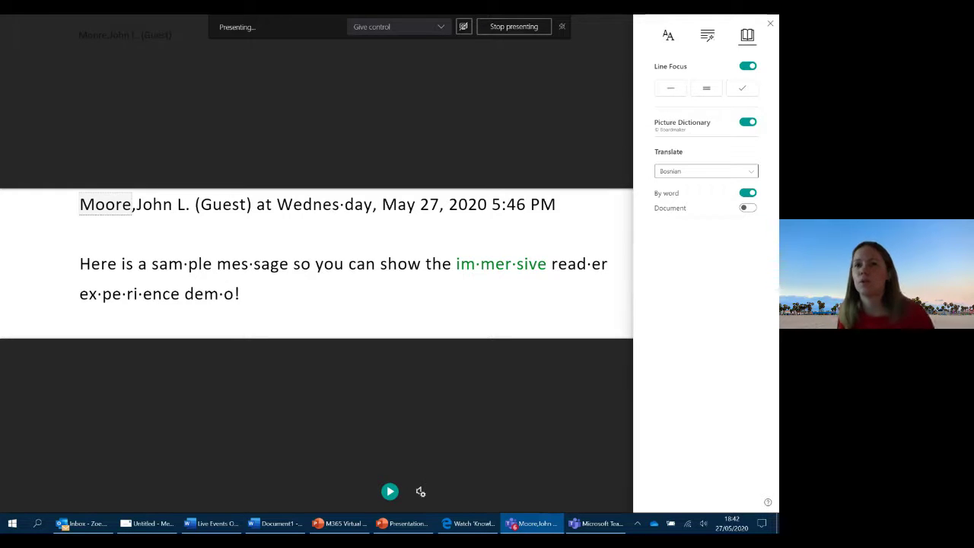
click(520, 166)
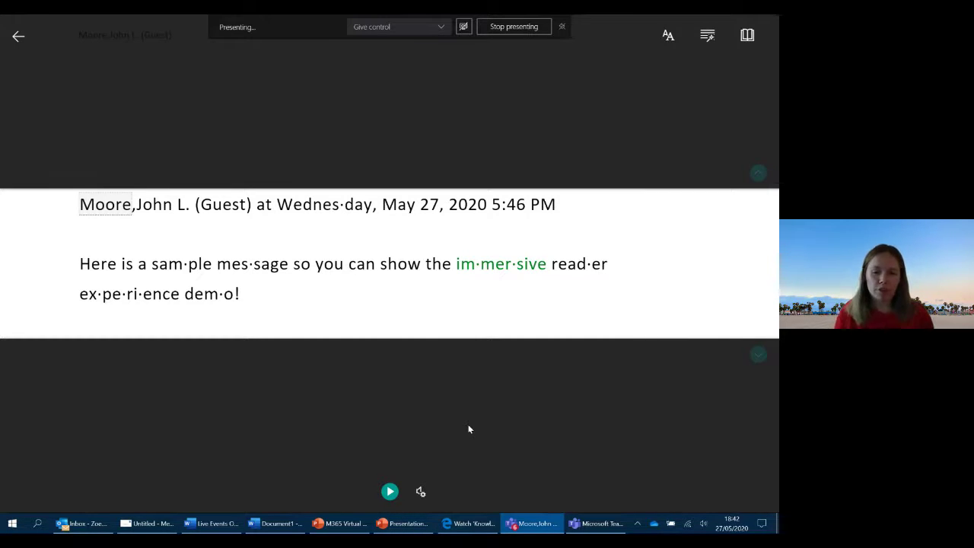
click(19, 39)
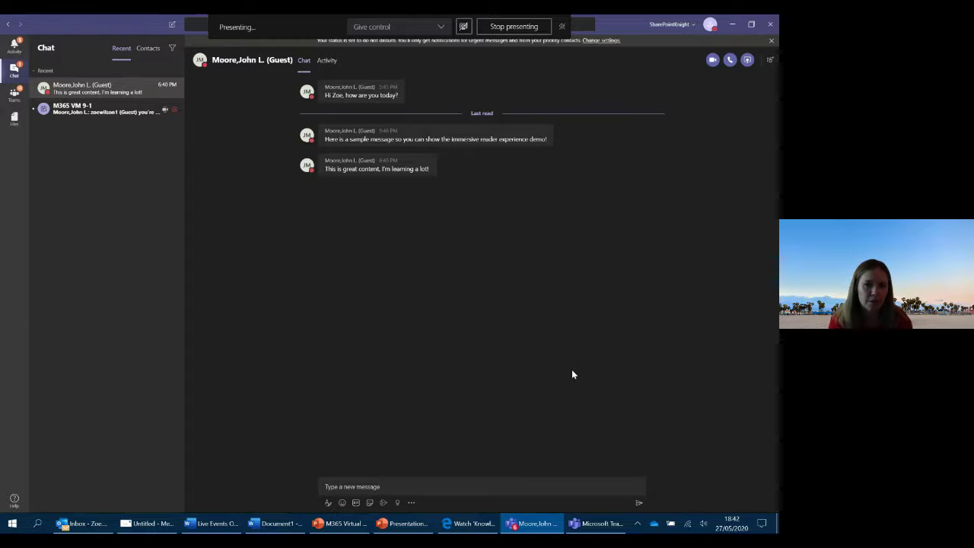
Step: Minimize the Teams, browser and Word windows to reveal the desktop
click(734, 26)
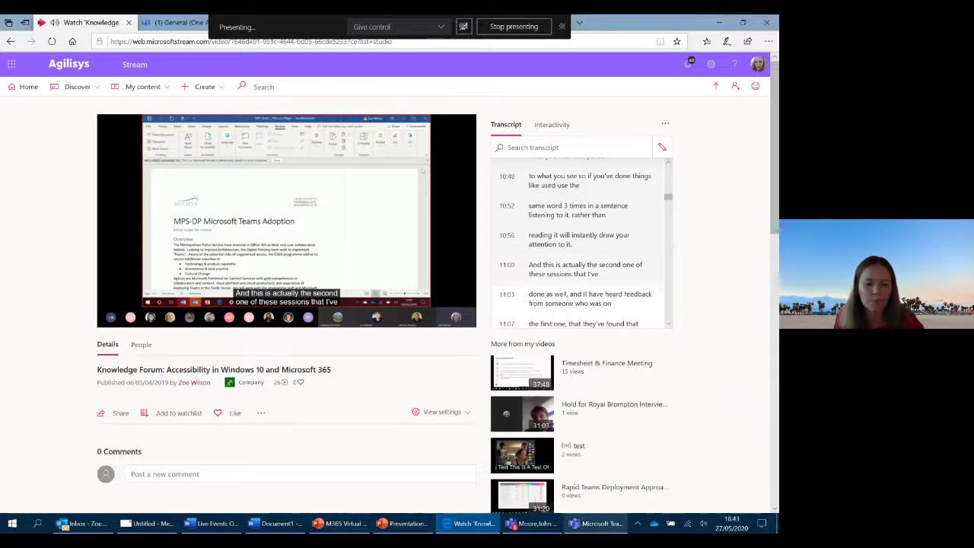
click(719, 25)
click(719, 25)
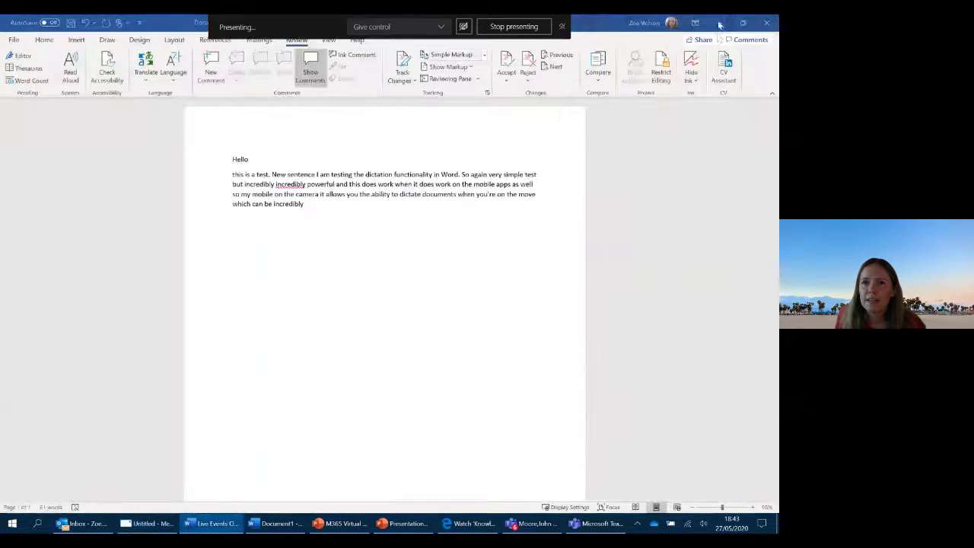
click(720, 24)
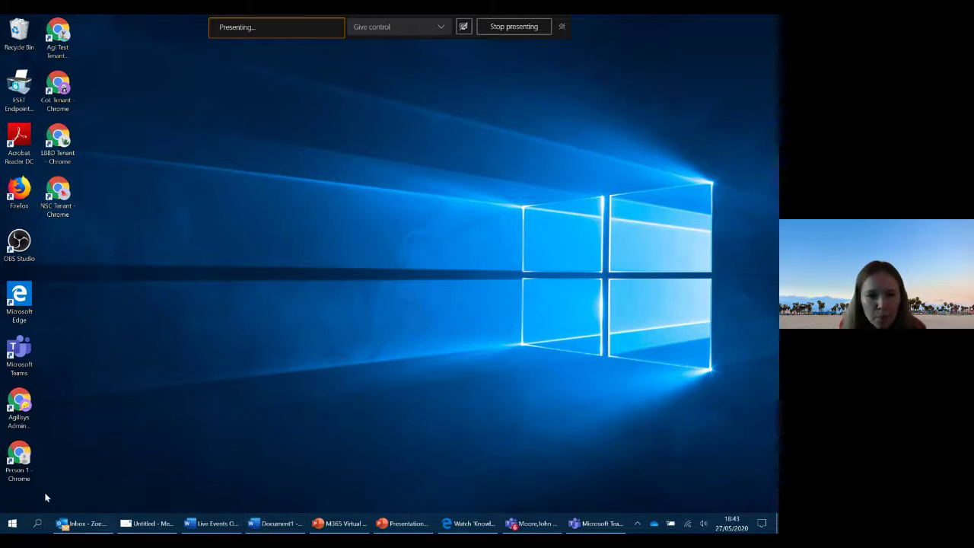
Step: Search Windows for "ease of", open the Ease of Access settings at the Display page, and maximize the Settings window
click(37, 524)
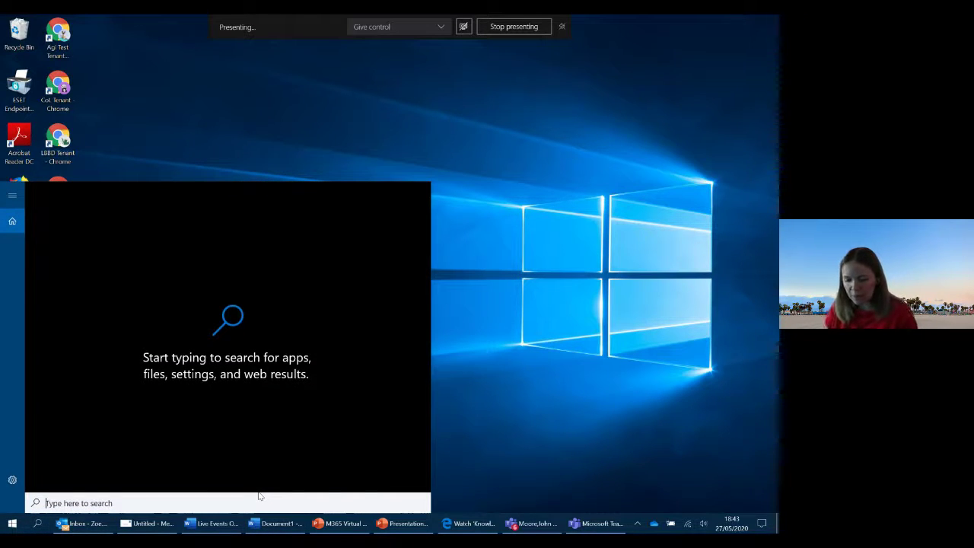
text(ease of)
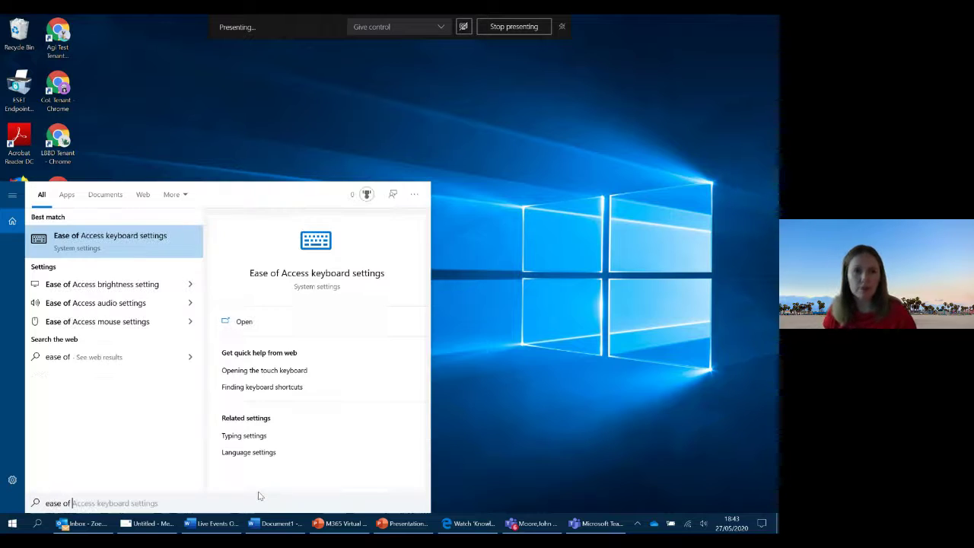
click(106, 240)
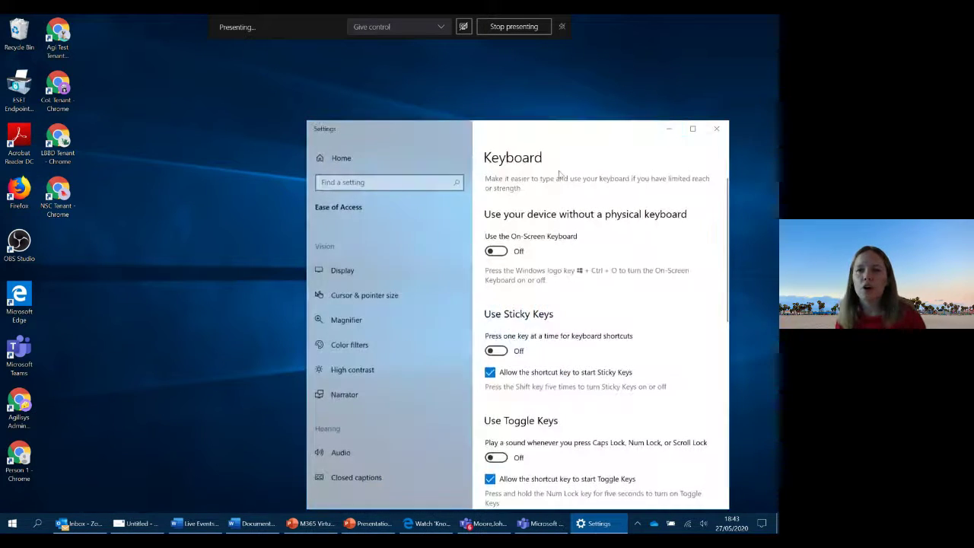
click(340, 159)
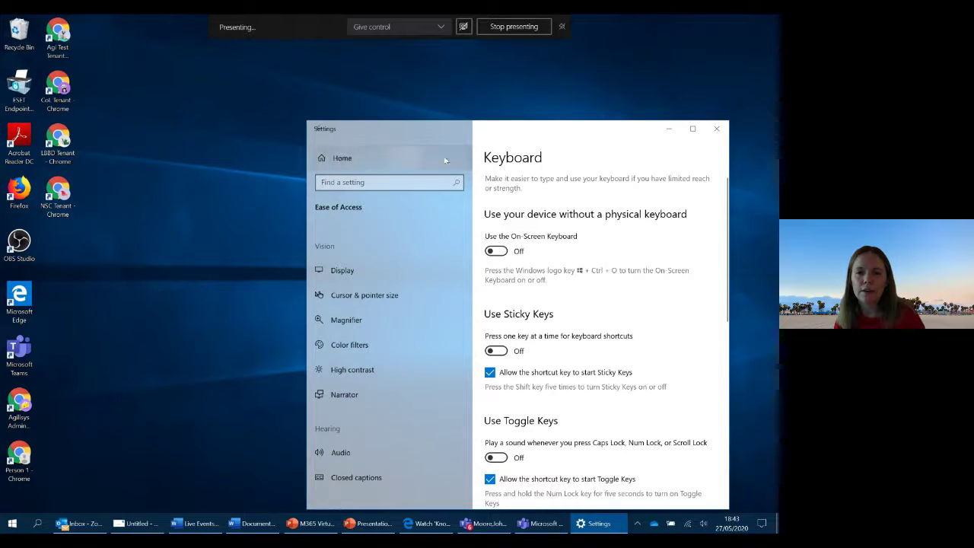
click(404, 415)
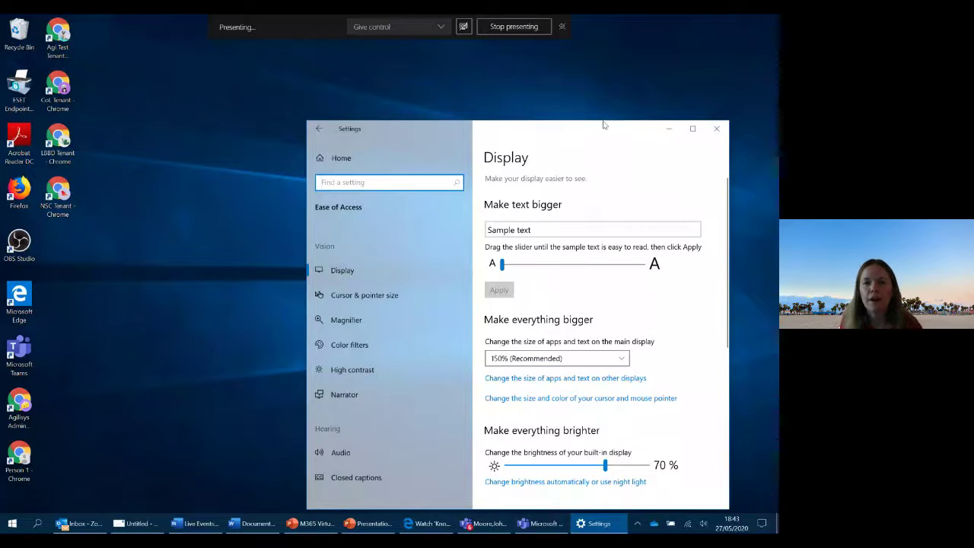
click(692, 129)
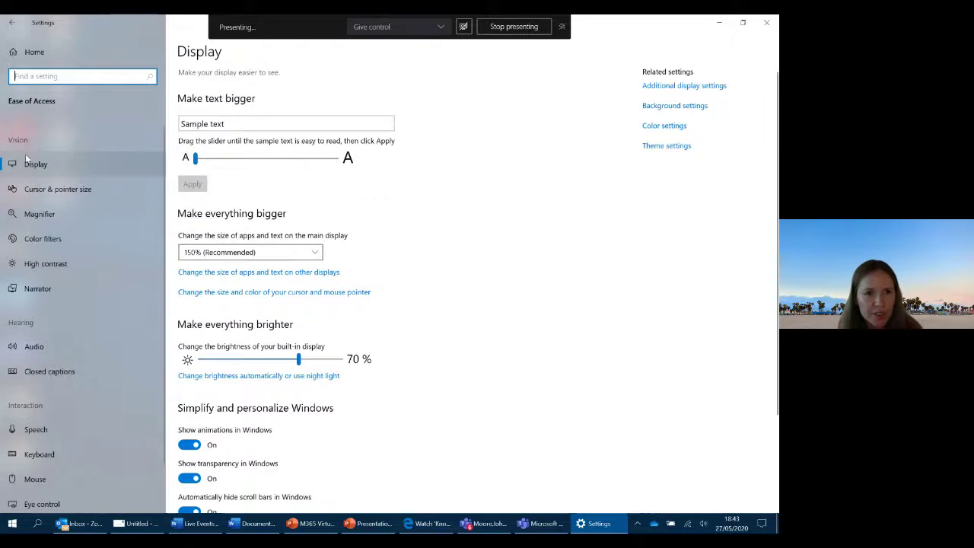
Step: Review the text size and scaling options for the main display, and set the built-in display's brightness to 72%
scroll(47, 268, down, 1)
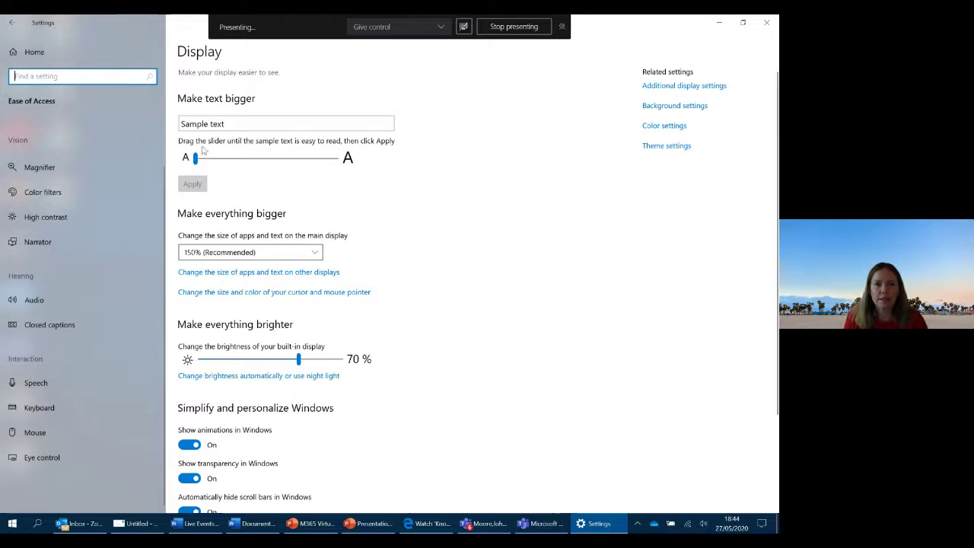
drag(195, 158, 159, 161)
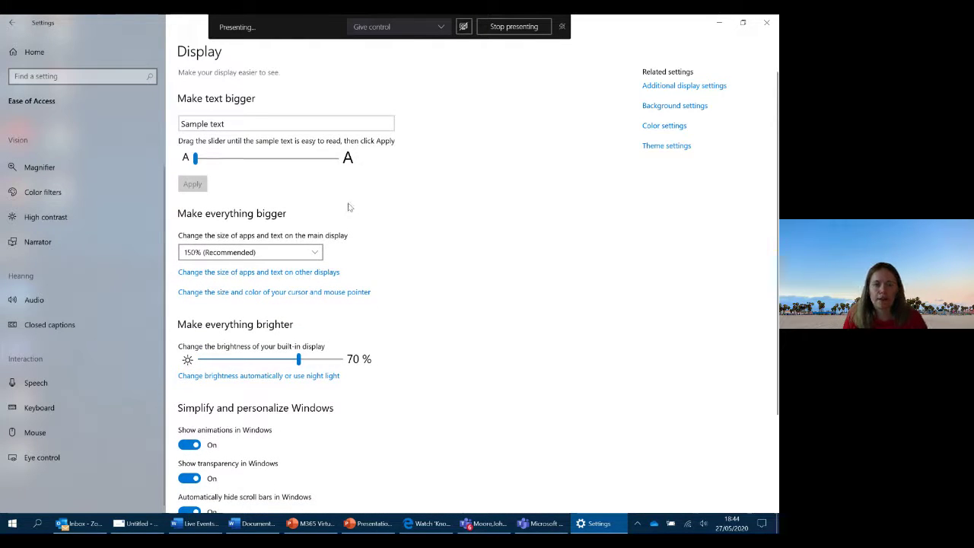
click(309, 261)
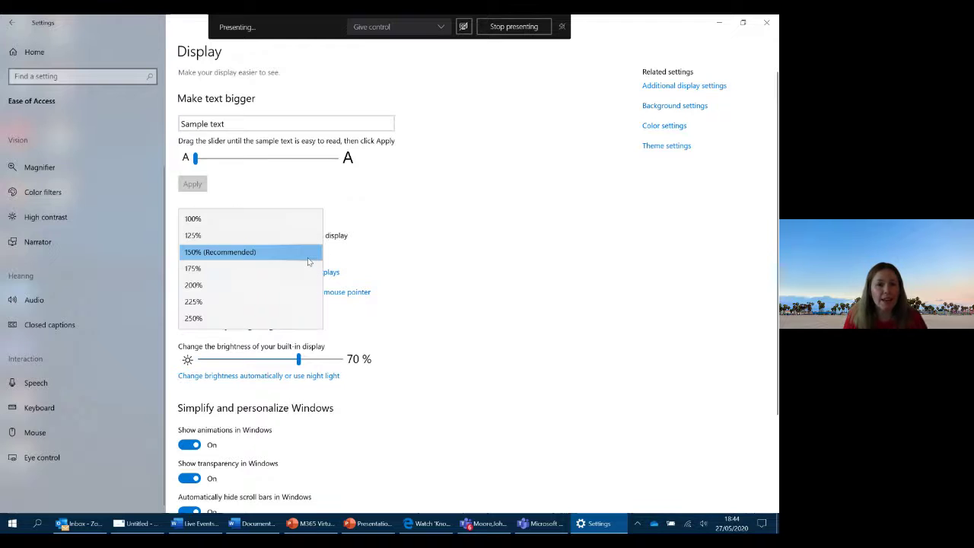
click(279, 155)
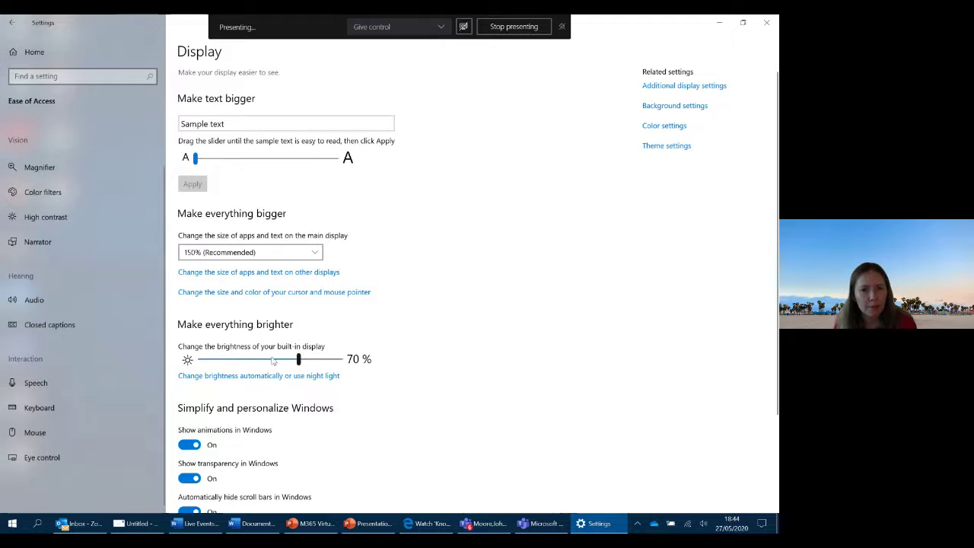
mouse_move(299, 361)
mouse_down()
mouse_move(210, 365)
mouse_move(303, 364)
mouse_up()
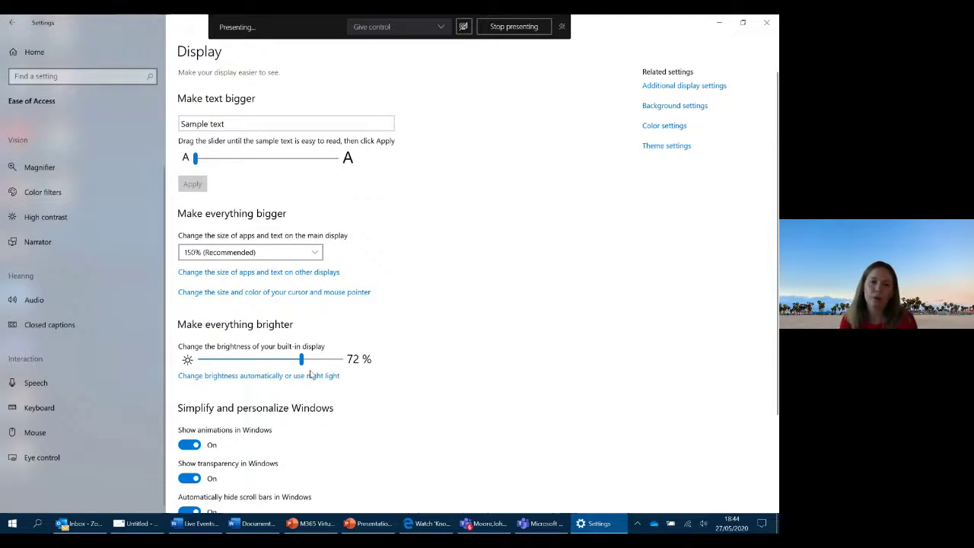
scroll(451, 387, down, 3)
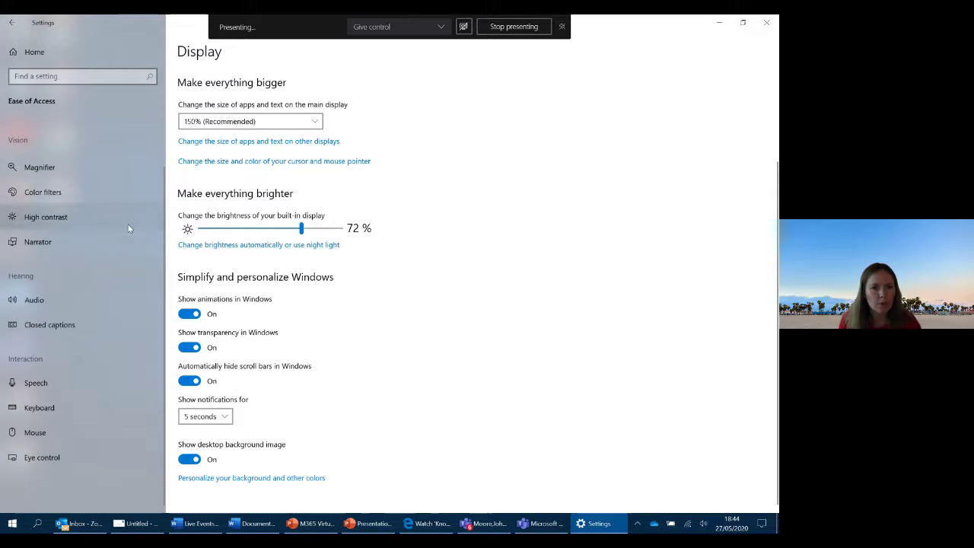
Step: In the cursor and pointer settings, try the largest pointer size, the inverted pointer color, and darker, larger touch feedback
scroll(128, 224, up, 2)
click(75, 192)
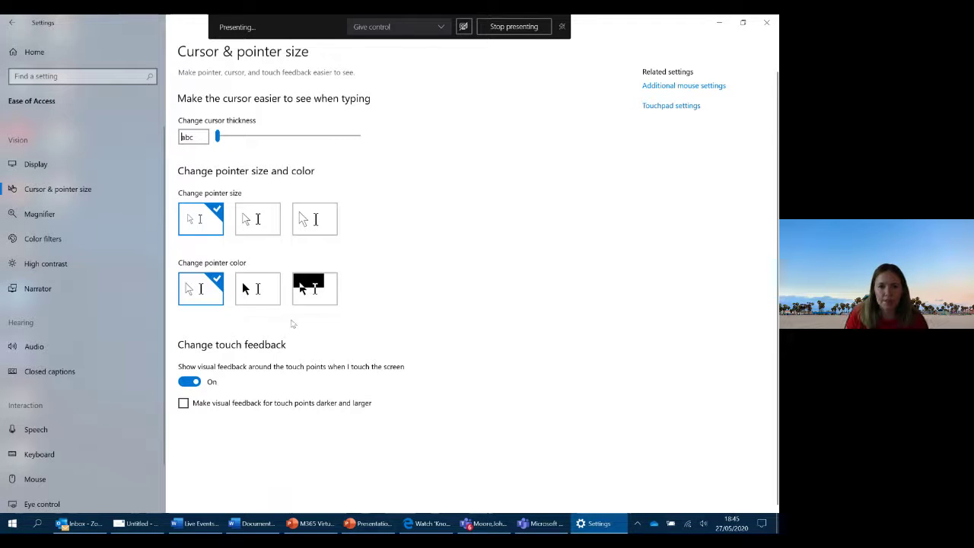
click(305, 218)
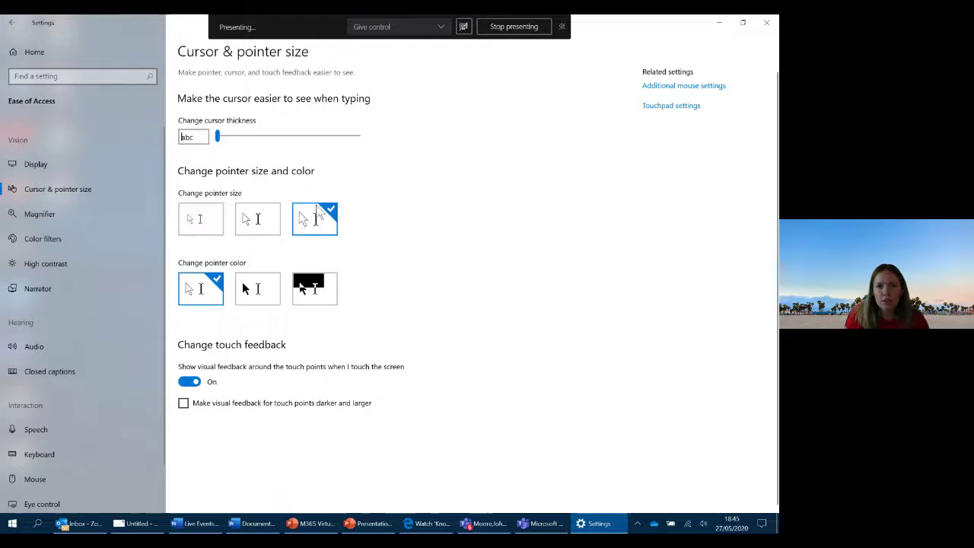
click(314, 289)
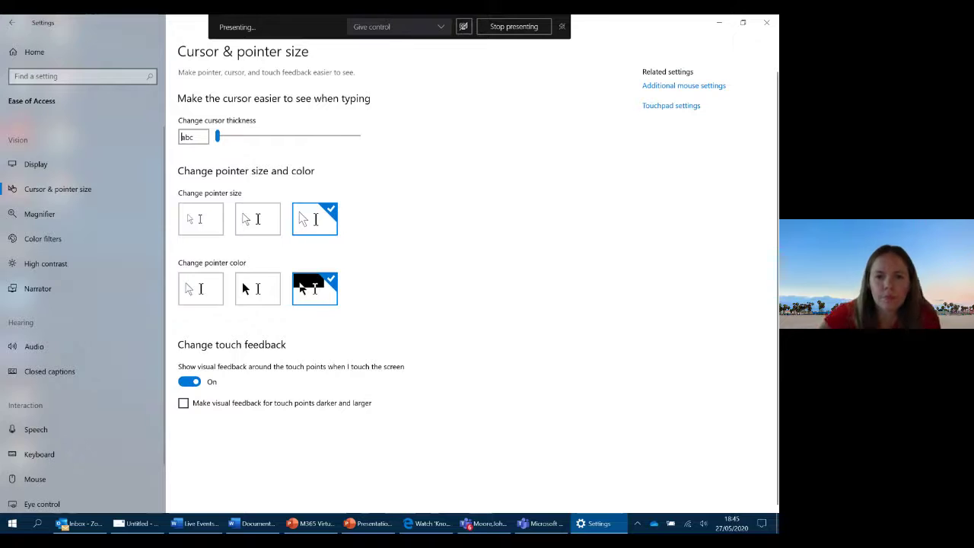
mouse_move(183, 404)
mouse_down()
mouse_move(253, 402)
mouse_move(392, 313)
mouse_move(223, 404)
mouse_move(179, 410)
mouse_up()
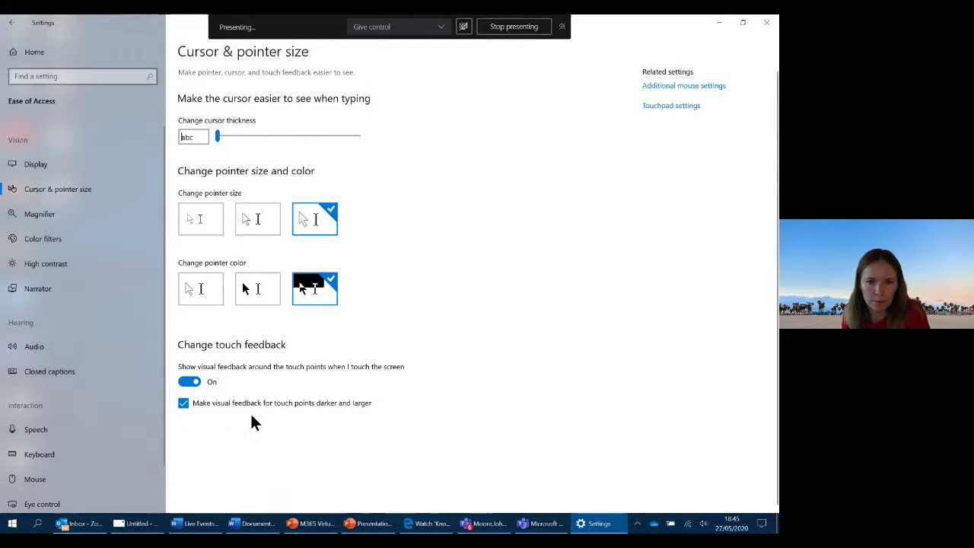
scroll(490, 348, up, 1)
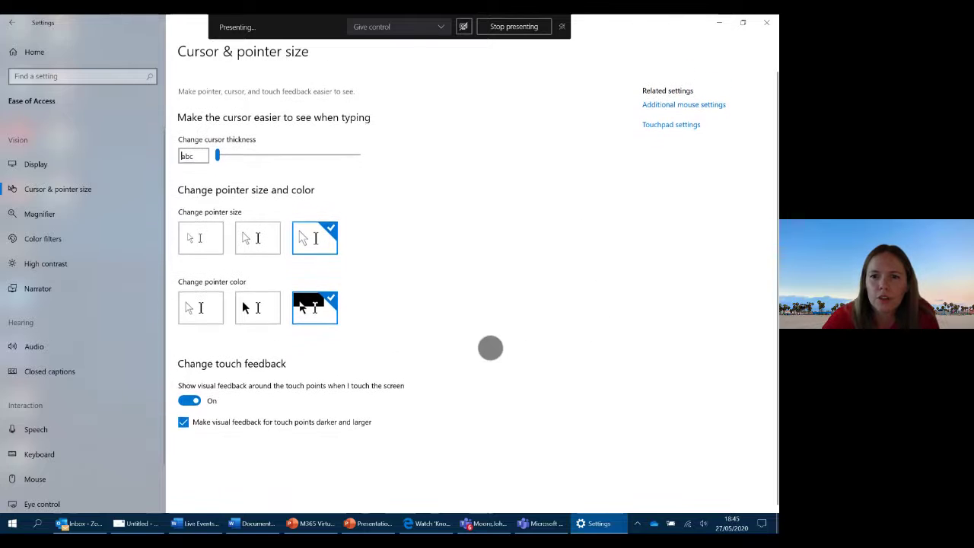
scroll(490, 348, down, 1)
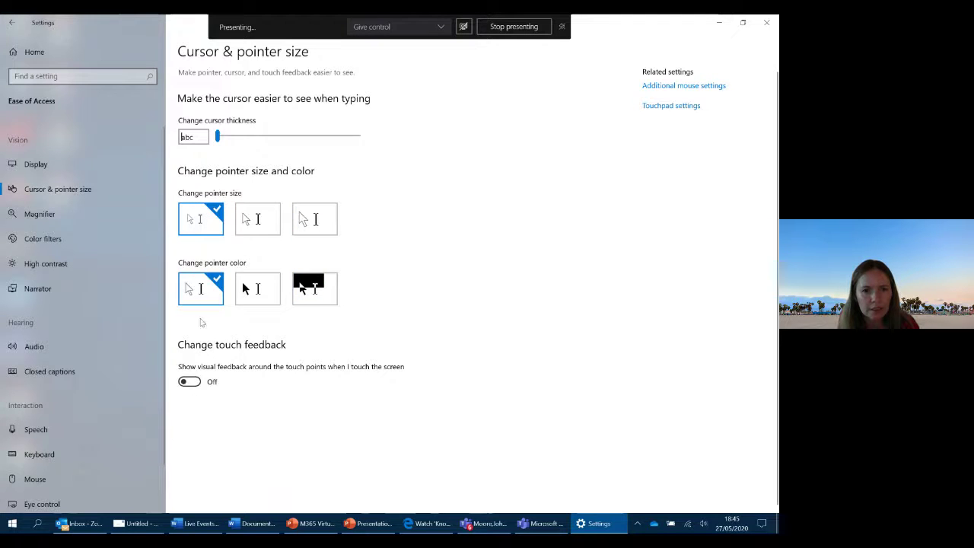
Step: Try Magnifier at 200%, reduce the zoom to 100%, close Magnifier, and review its view and tracking options
click(61, 215)
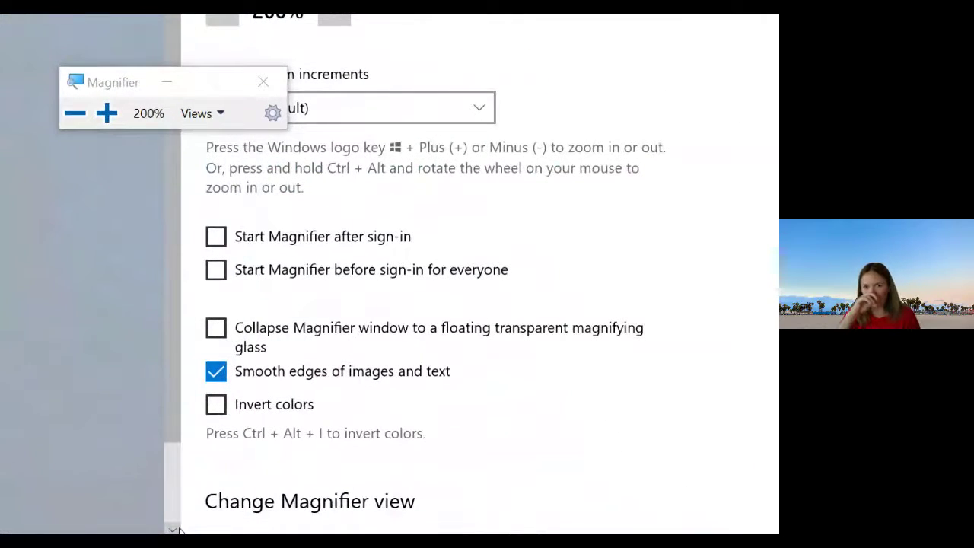
key(super+minus)
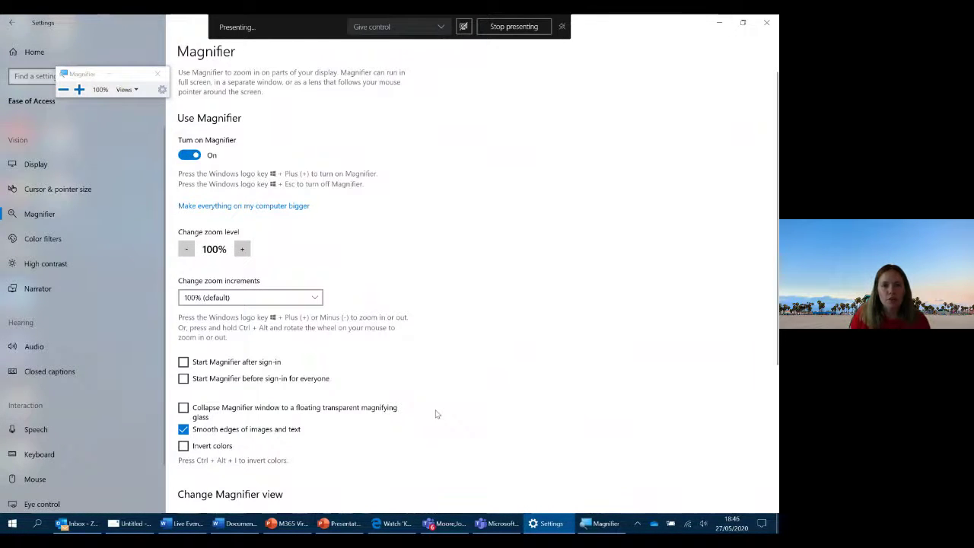
click(157, 74)
scroll(209, 298, down, 5)
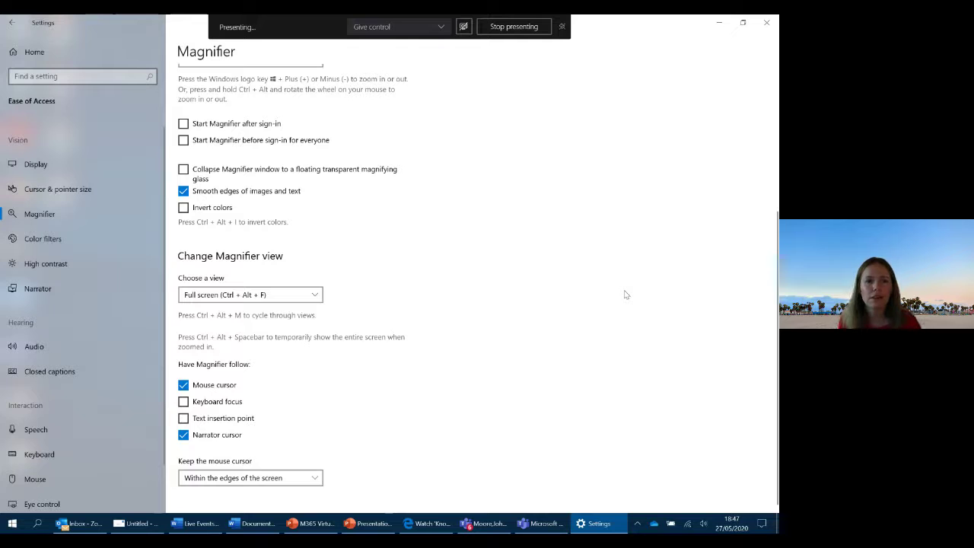
Step: Try the Grayscale color filter, shrink the Settings window and reposition it over the desktop, and turn color filters off
click(57, 237)
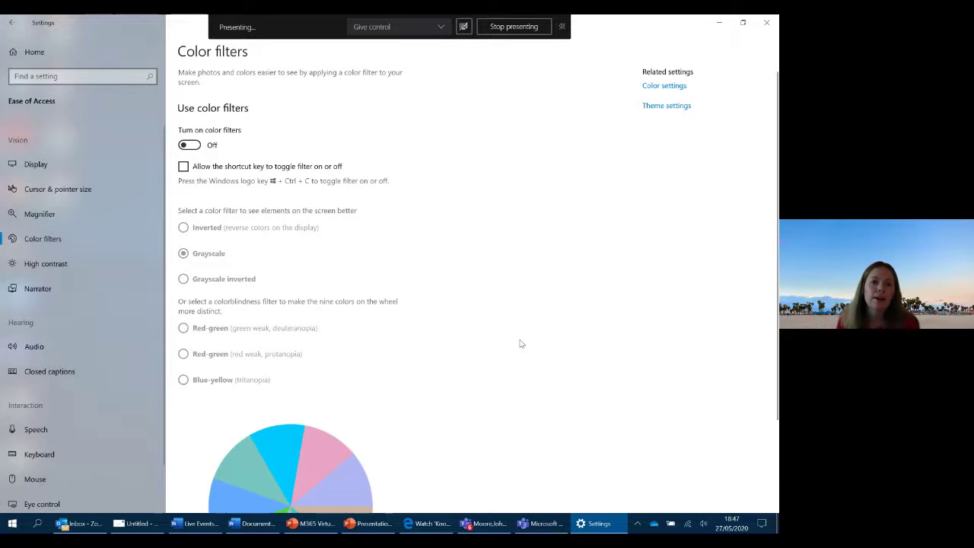
click(217, 150)
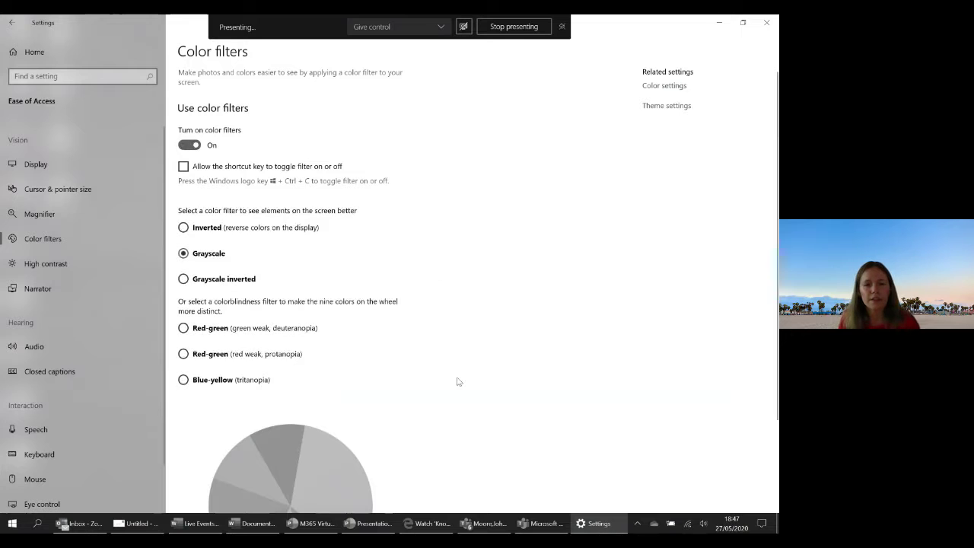
drag(625, 33, 483, 64)
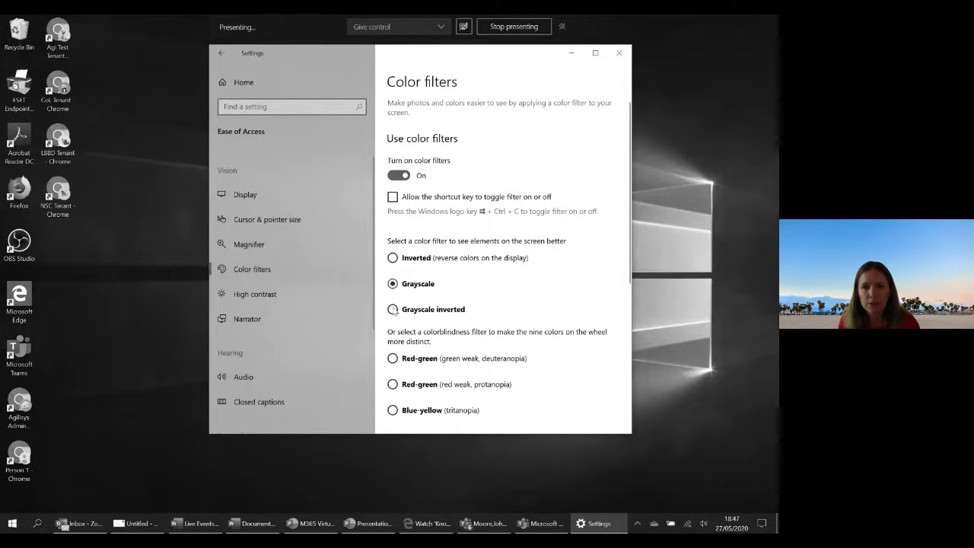
click(398, 175)
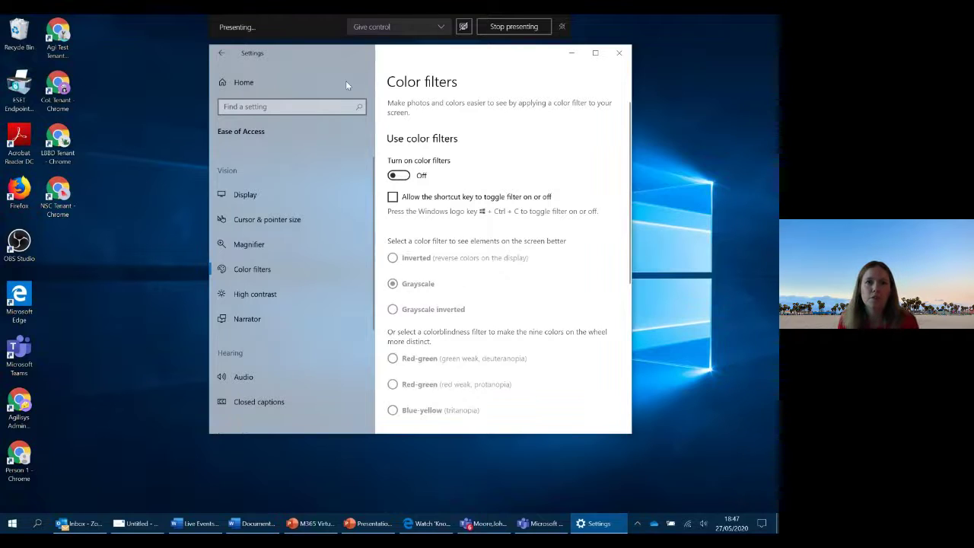
drag(352, 58, 483, 76)
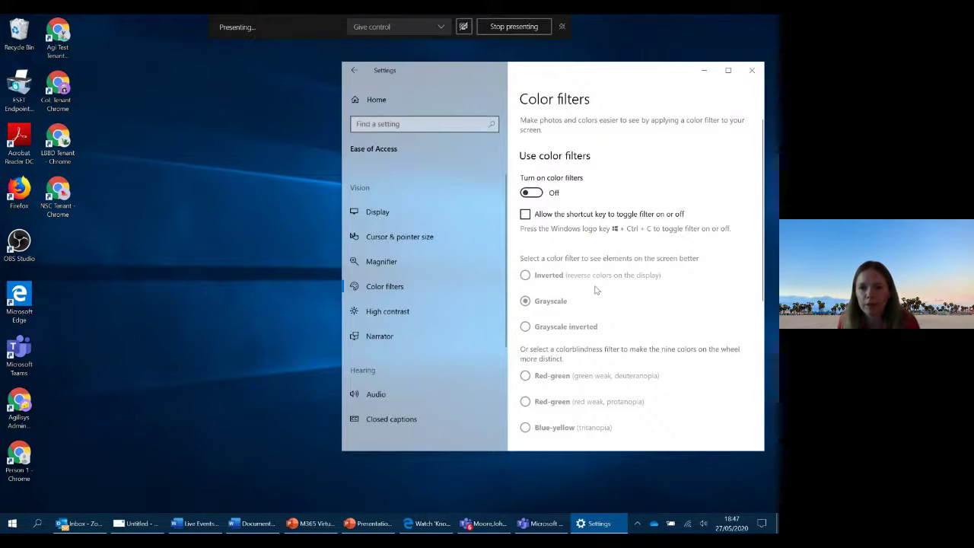
Step: Turn color filters on, try Inverted and Grayscale, and choose Grayscale inverted
click(532, 193)
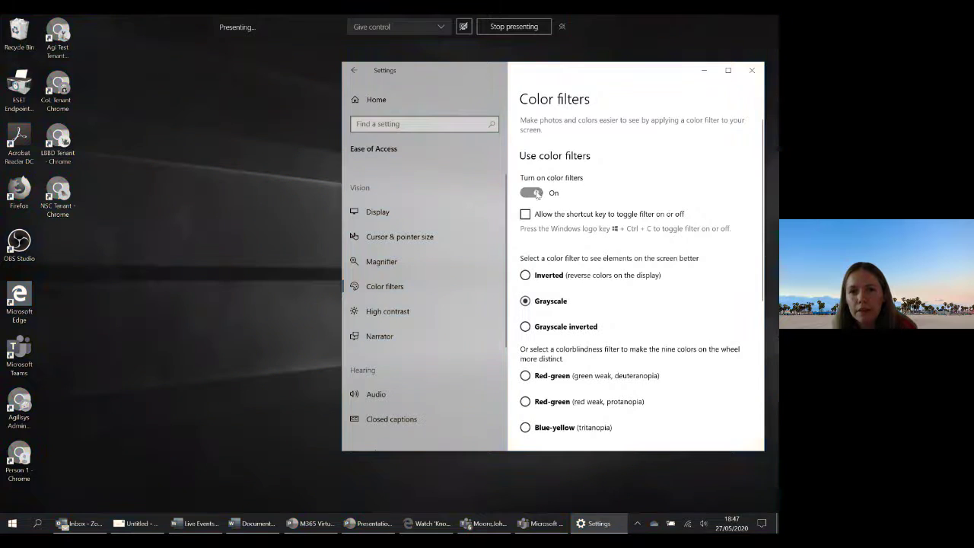
click(550, 277)
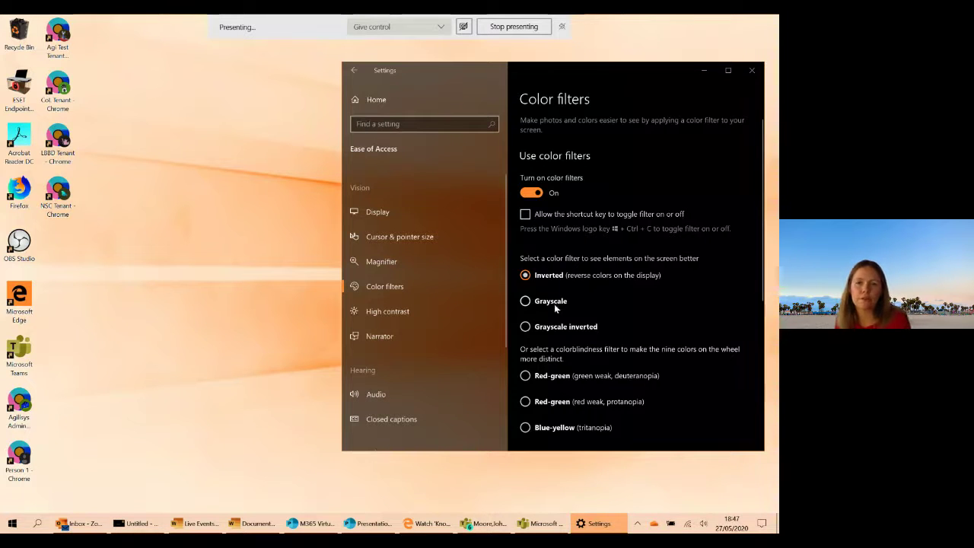
click(553, 304)
click(545, 329)
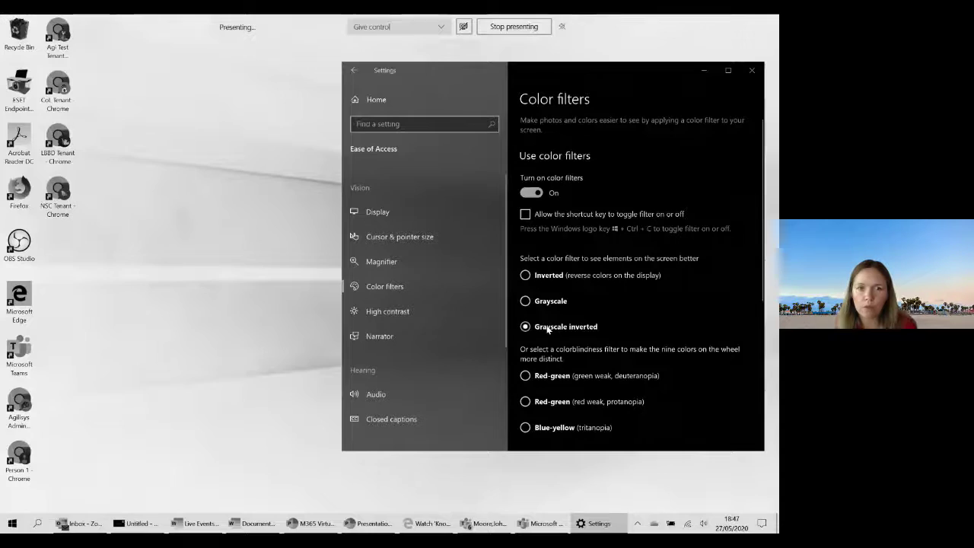
Step: Try the deuteranopia and protanopia red-green color filters, choose Blue-yellow (tritanopia), and view its effect on the color wheel
click(544, 375)
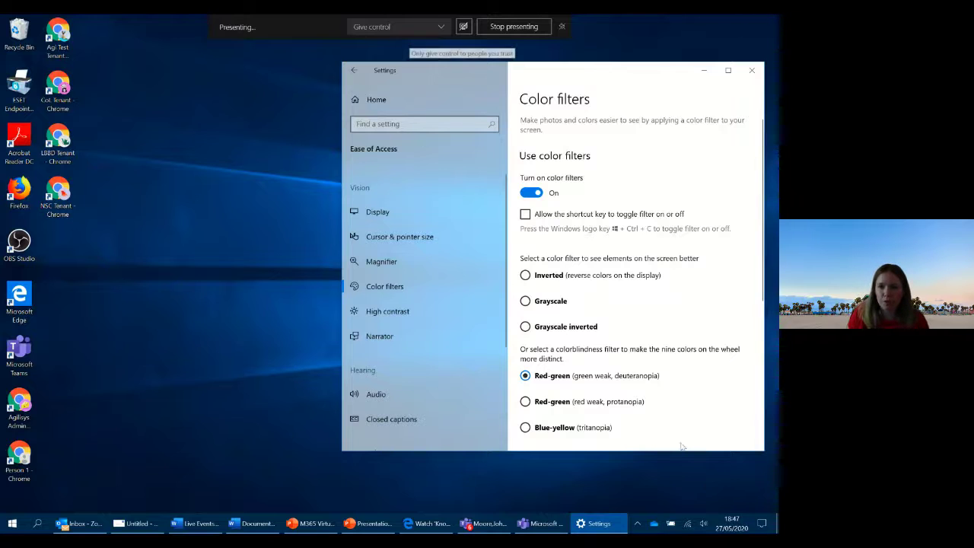
scroll(548, 305, down, 3)
click(527, 228)
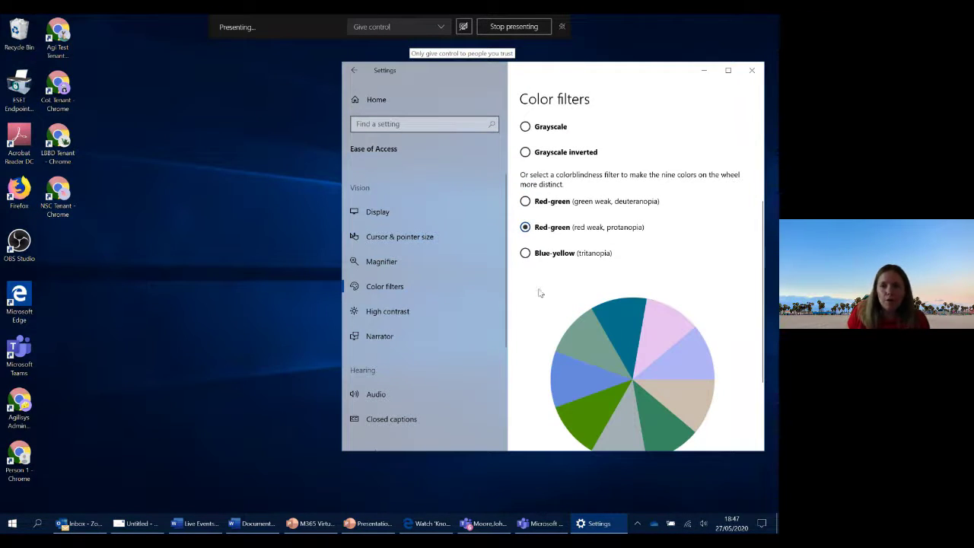
click(526, 253)
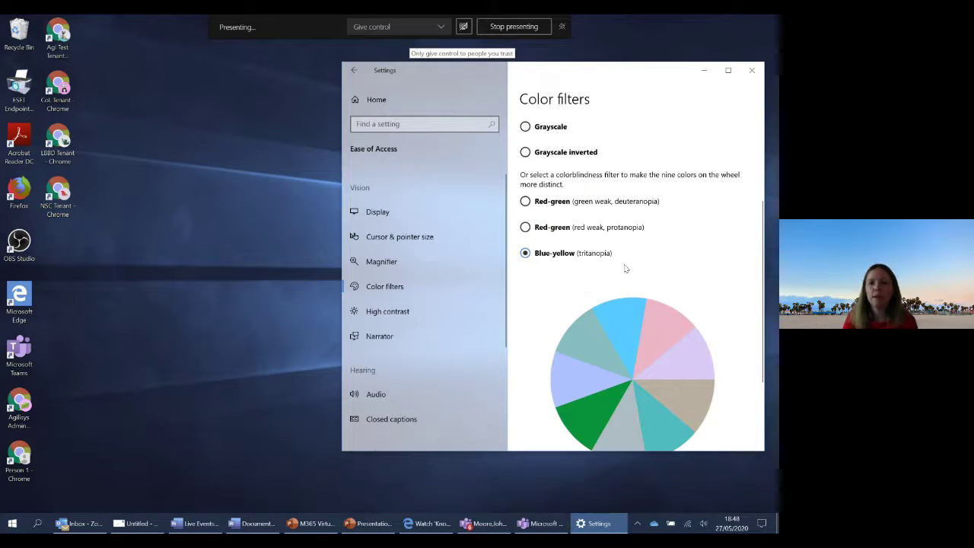
scroll(608, 343, down, 3)
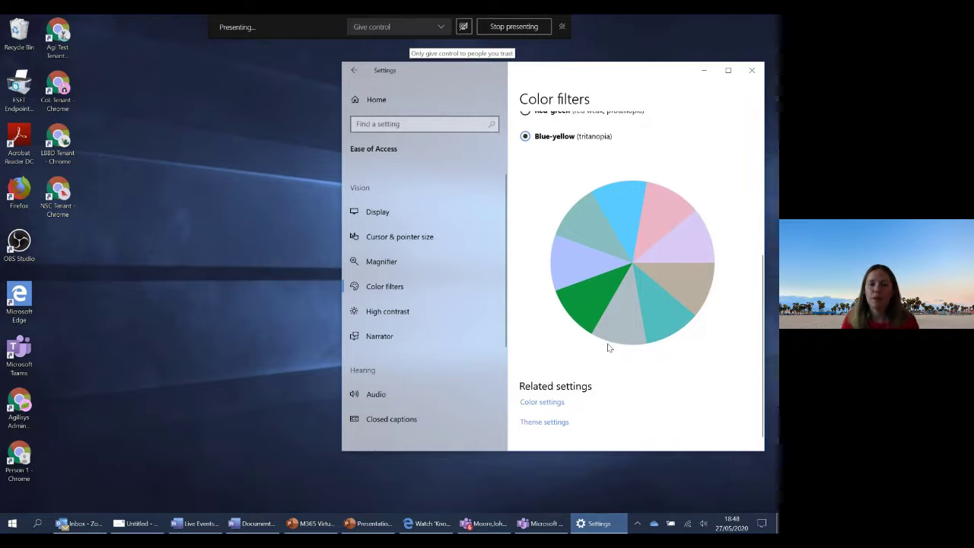
Step: Turn color filters off
scroll(608, 346, up, 4)
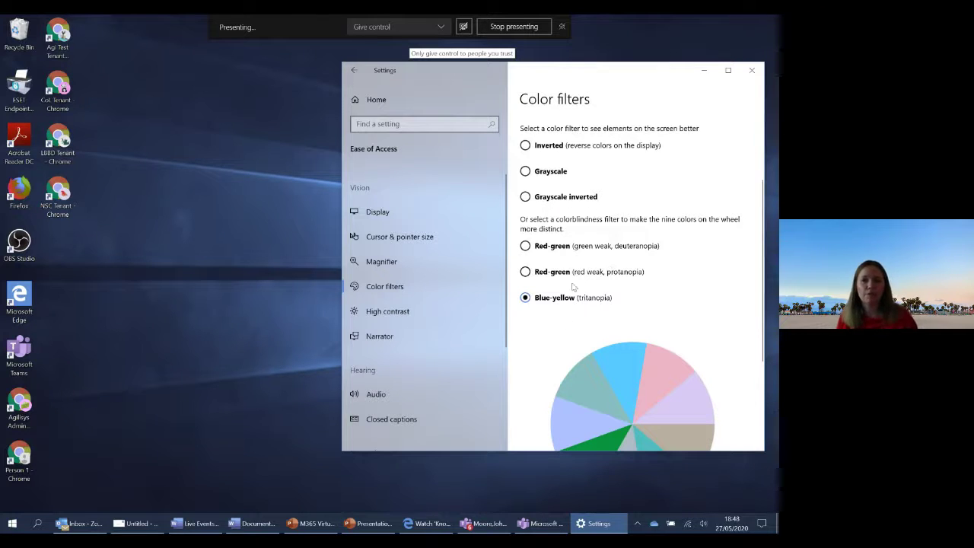
scroll(556, 184, up, 3)
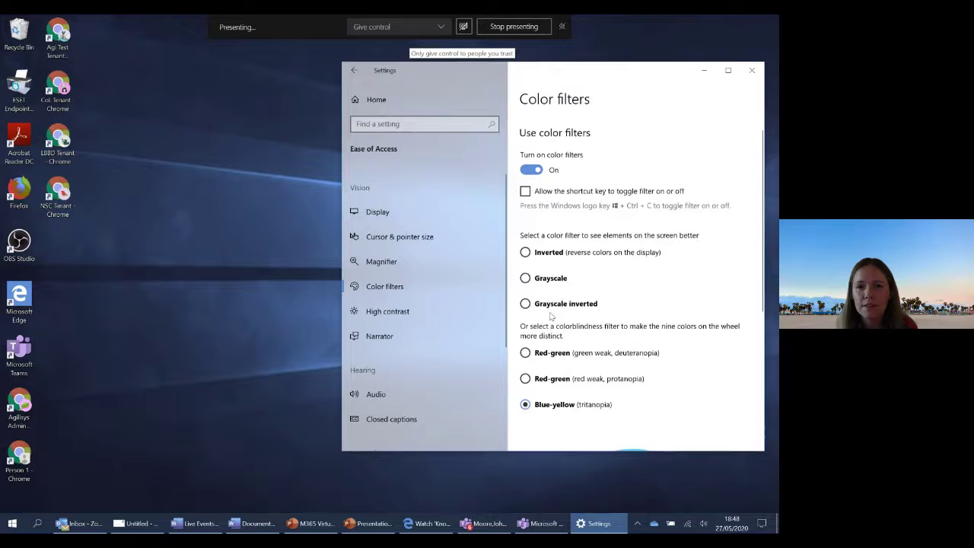
click(532, 182)
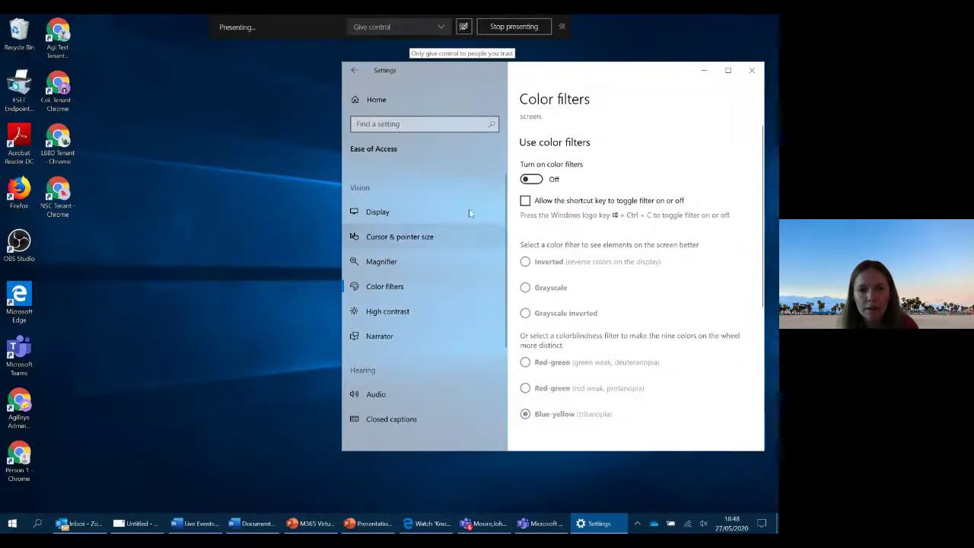
Step: Turn on high contrast with the High Contrast Black theme and review its customizable colors
click(388, 314)
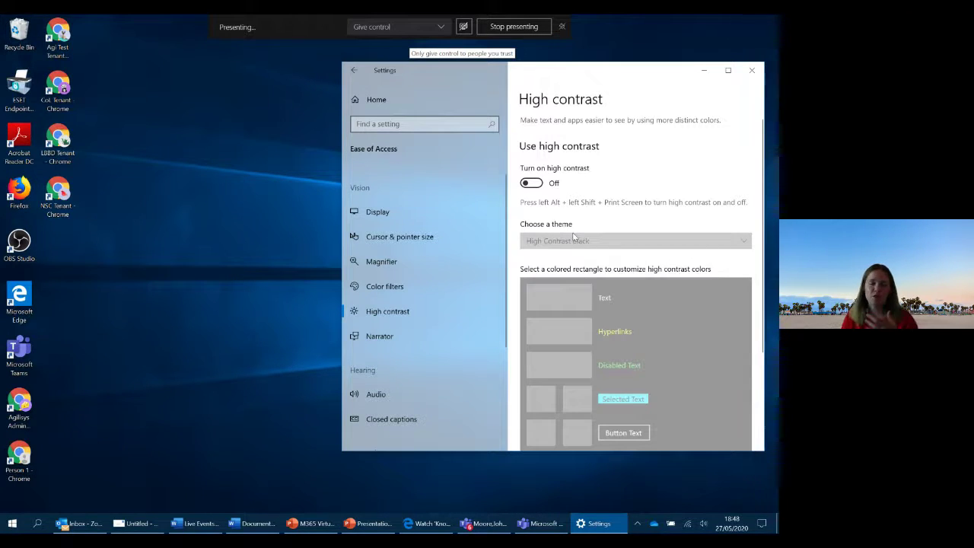
click(532, 183)
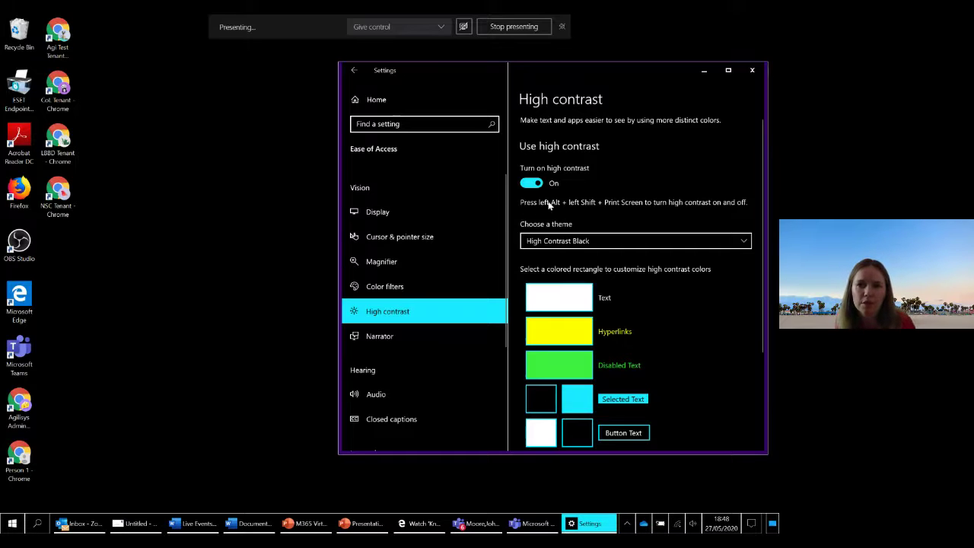
scroll(432, 295, down, 1)
Step: Review the Narrator settings down to the voice personalization options, checking the Teams chat in between
scroll(432, 295, down, 3)
scroll(397, 285, up, 2)
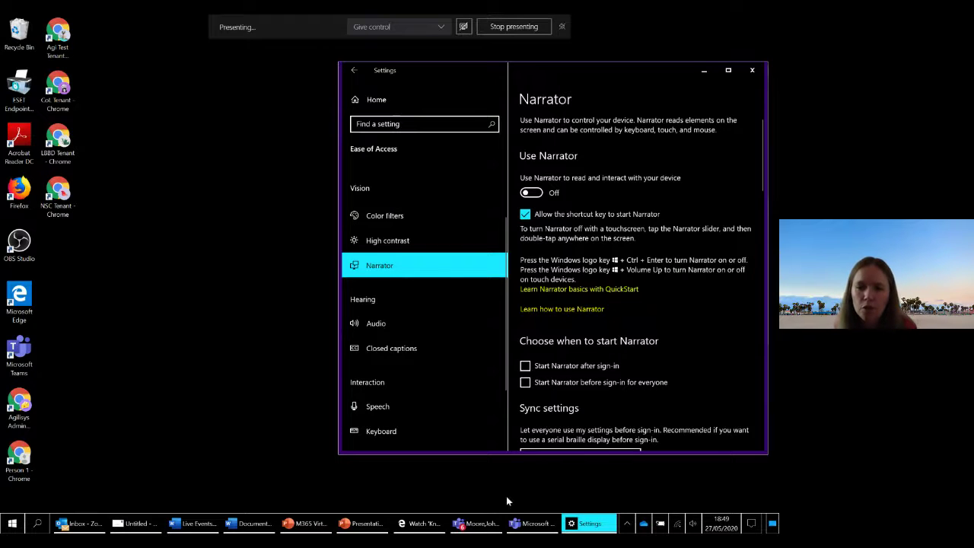
click(488, 528)
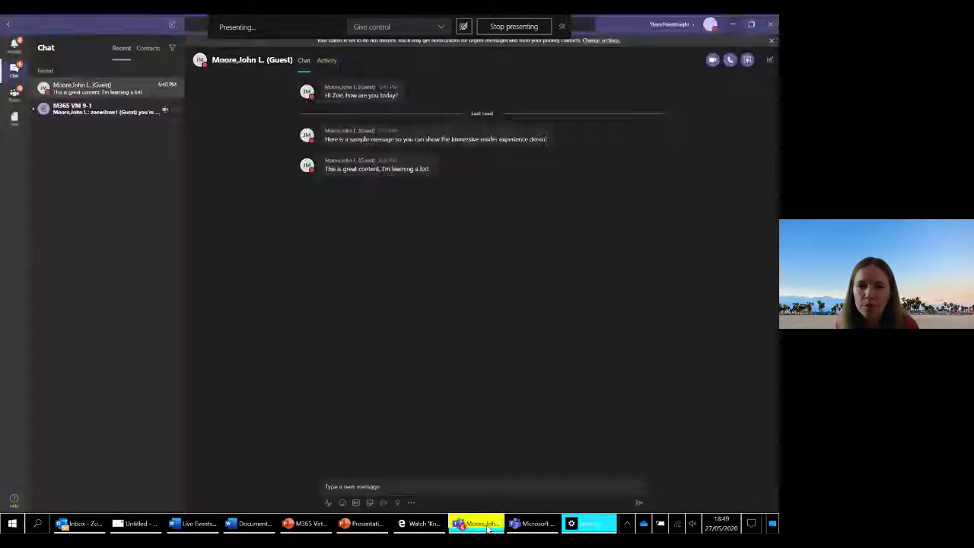
click(487, 528)
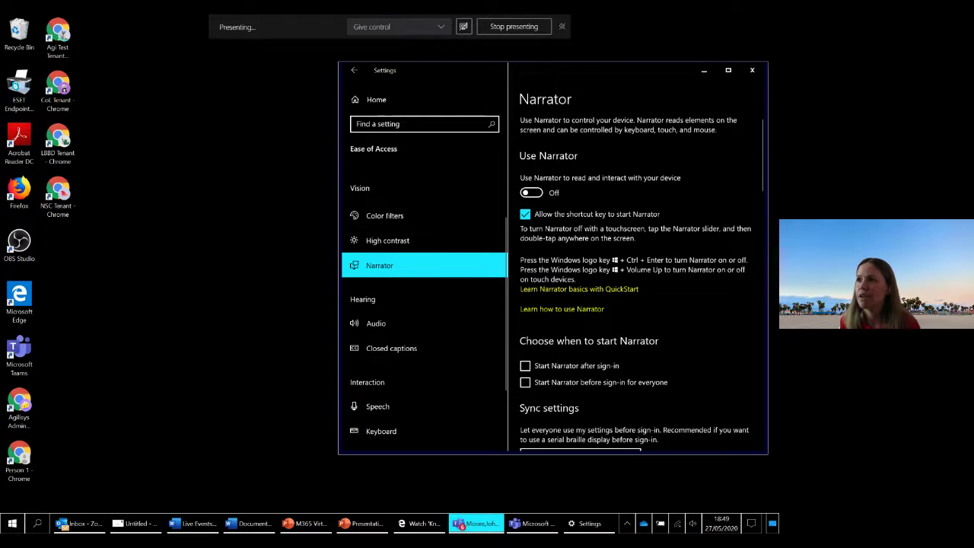
scroll(642, 312, down, 4)
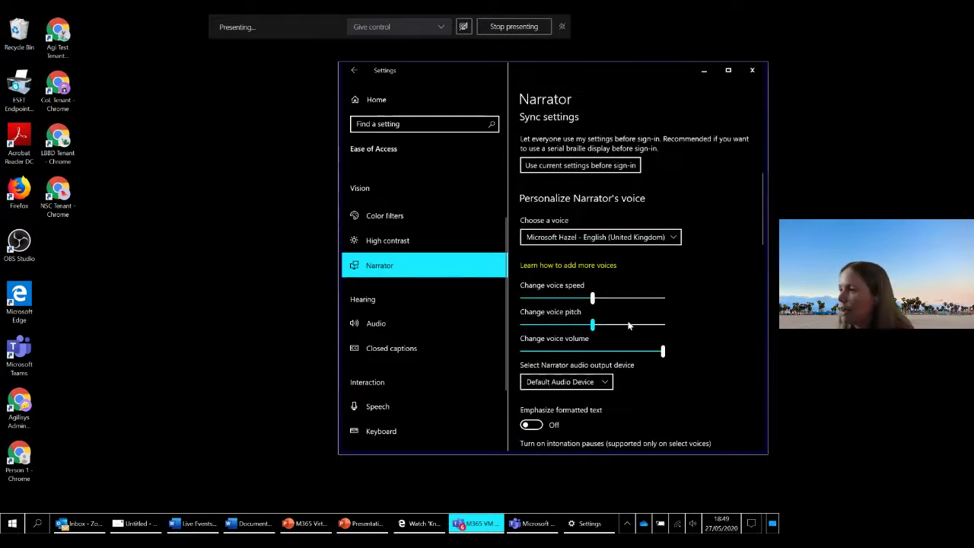
Step: Review the Ease of Access audio settings, including the ways to display visual alerts for notifications
click(389, 326)
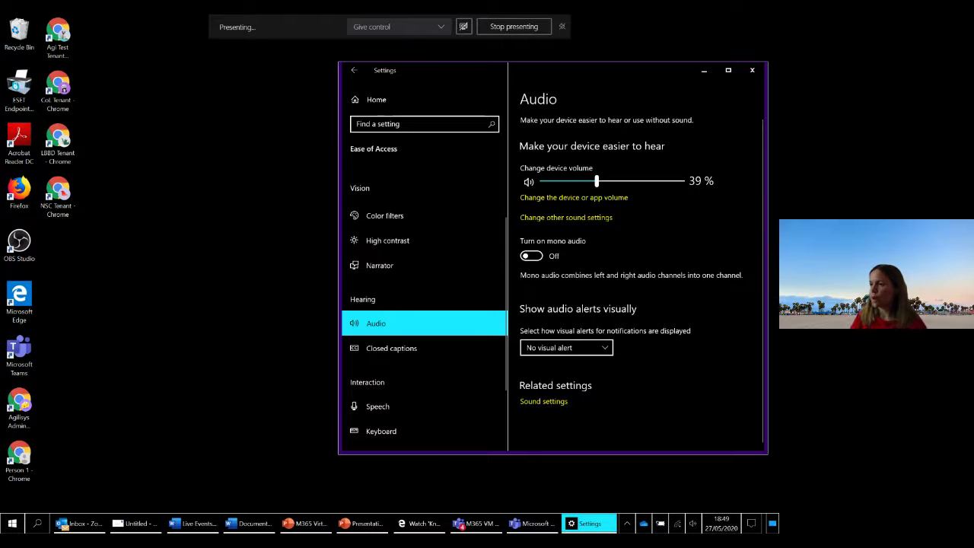
click(476, 524)
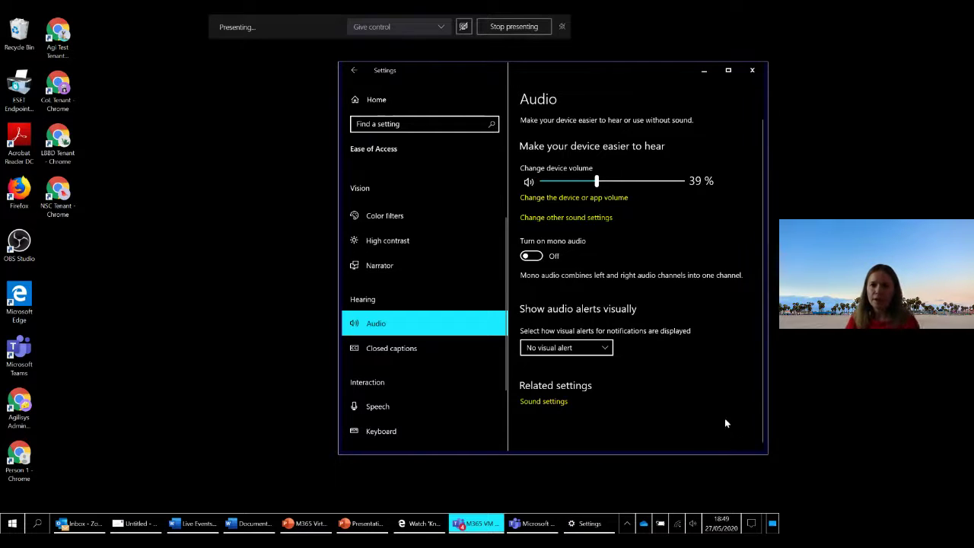
click(568, 348)
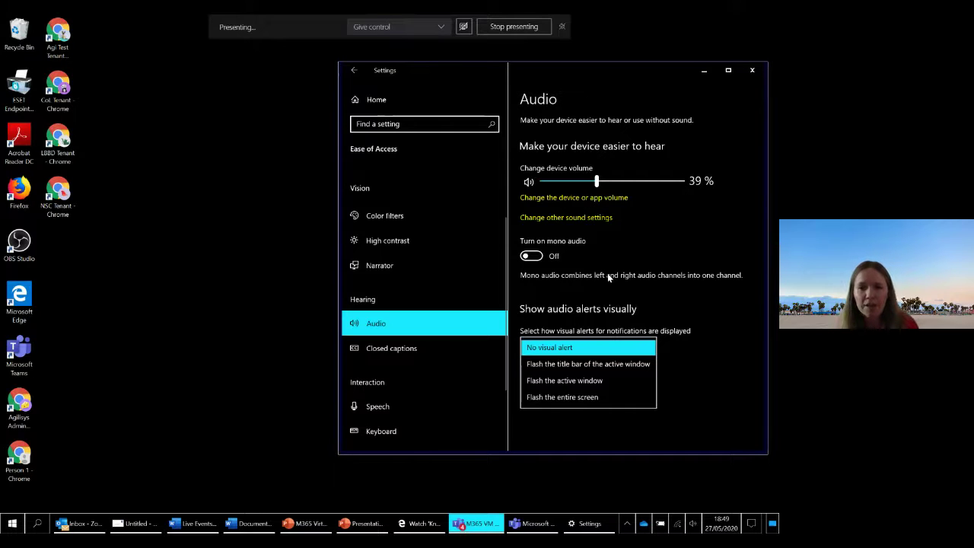
click(398, 366)
Step: Review the closed captions settings, including the caption color, transparency and background options, and view the remaining Ease of Access categories
click(401, 347)
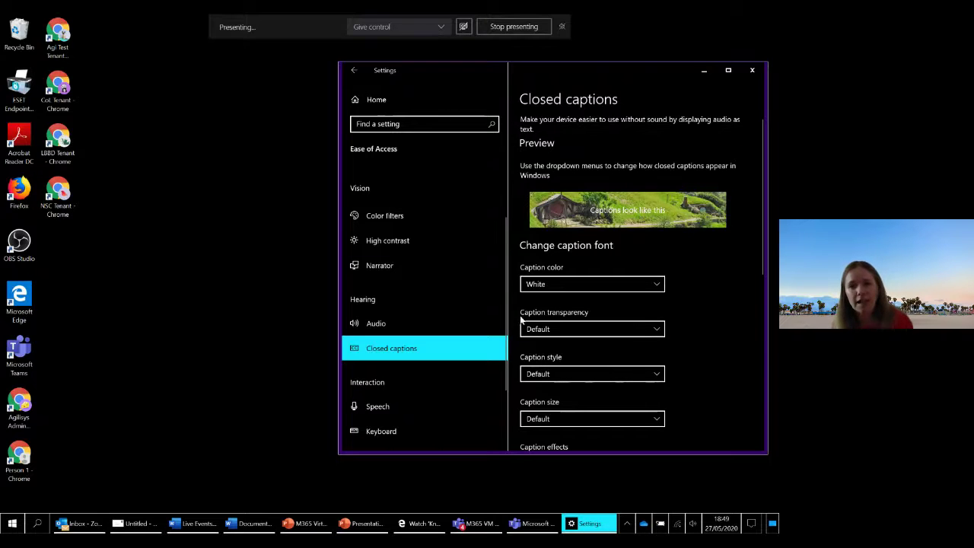
click(576, 282)
click(685, 299)
click(611, 329)
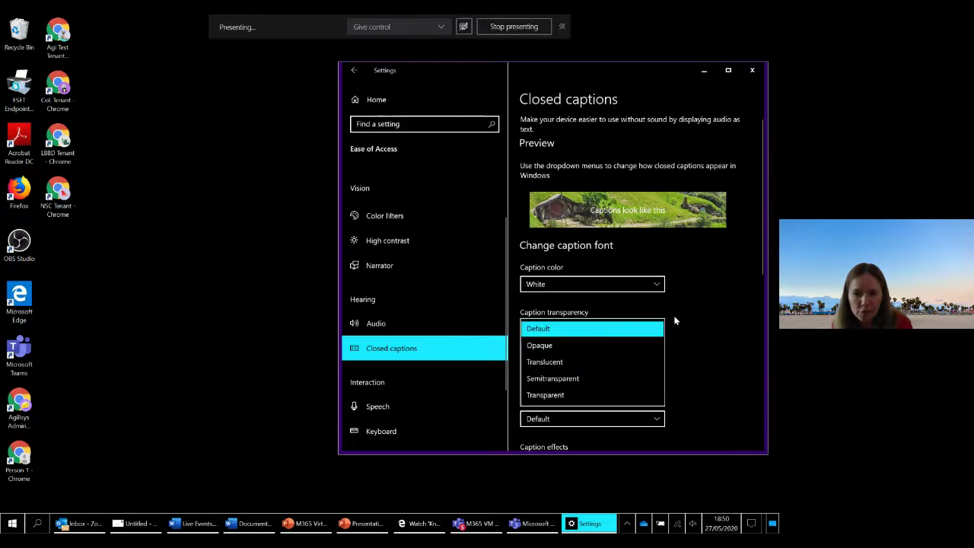
click(678, 317)
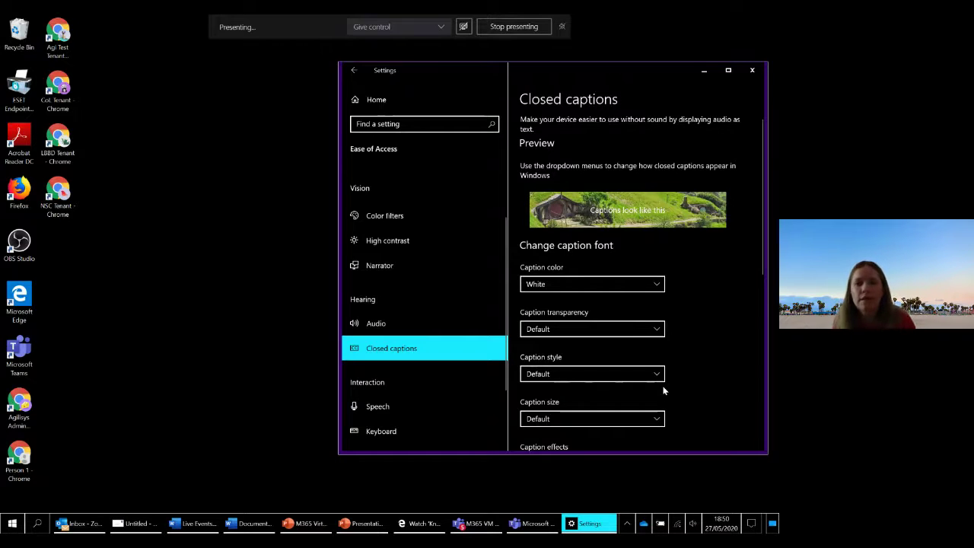
scroll(663, 390, down, 5)
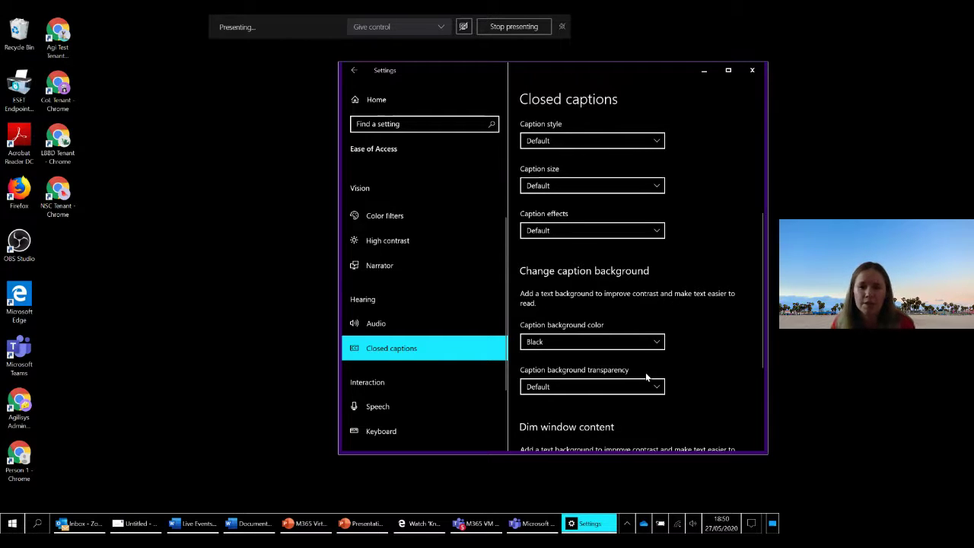
scroll(401, 350, down, 2)
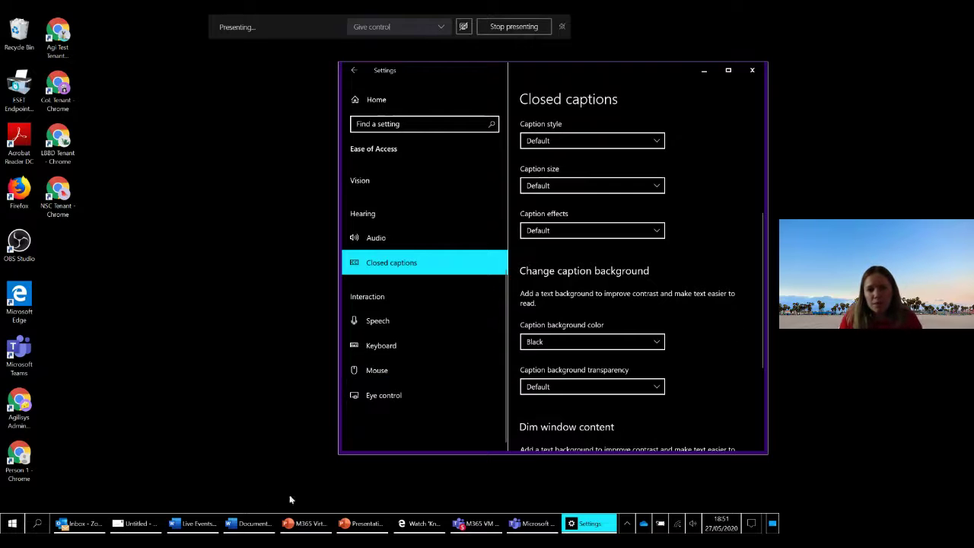
Step: Switch to the M365 presentation in PowerPoint, start the slide show from the Live Demo slide, and advance to Additional Resources
click(304, 524)
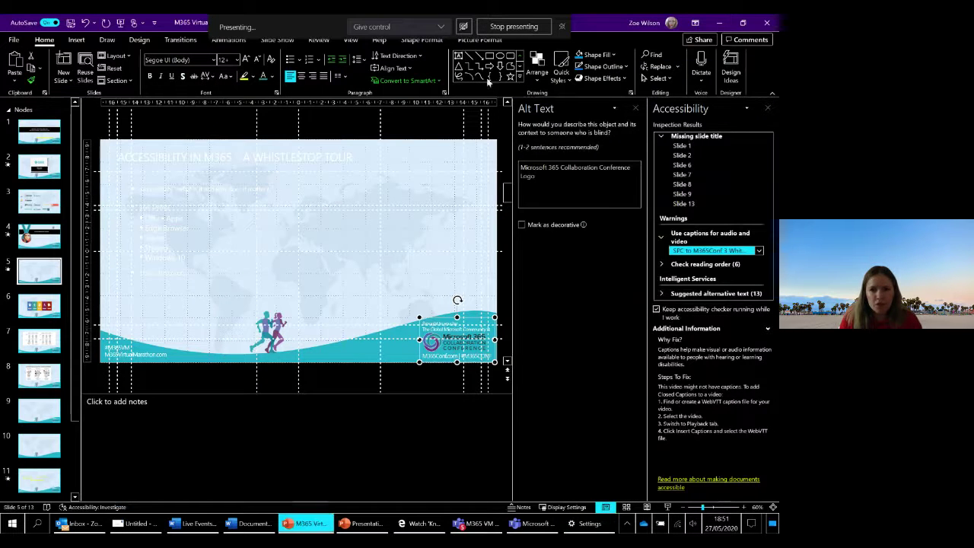
click(39, 411)
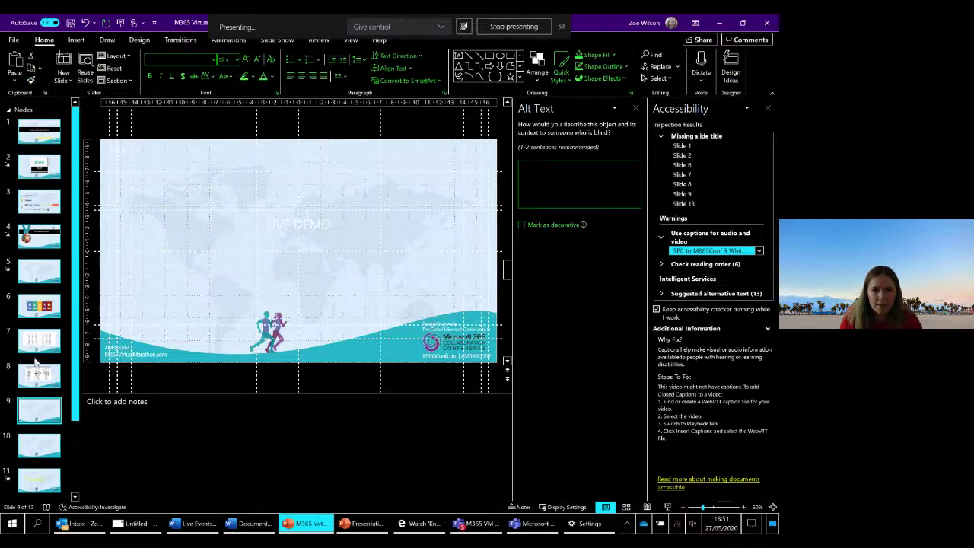
click(668, 508)
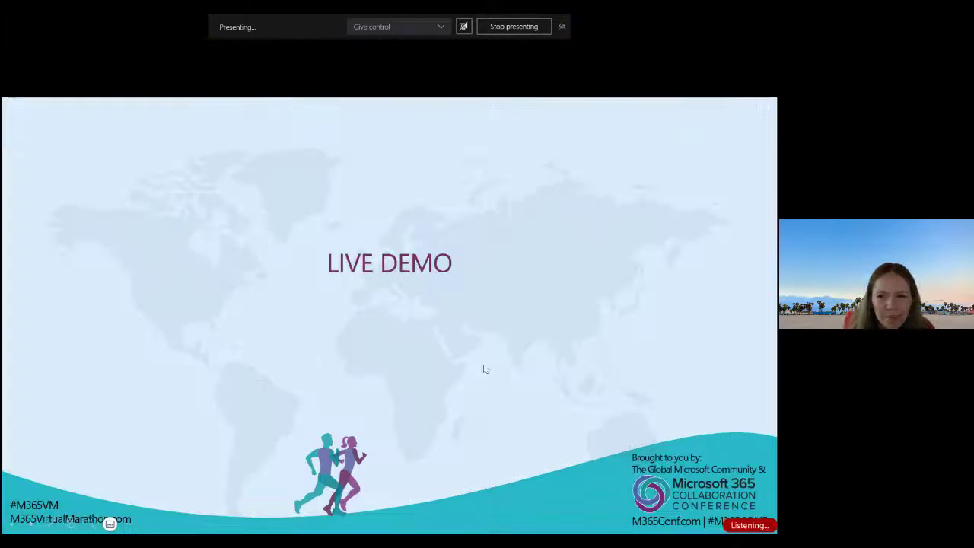
click(540, 385)
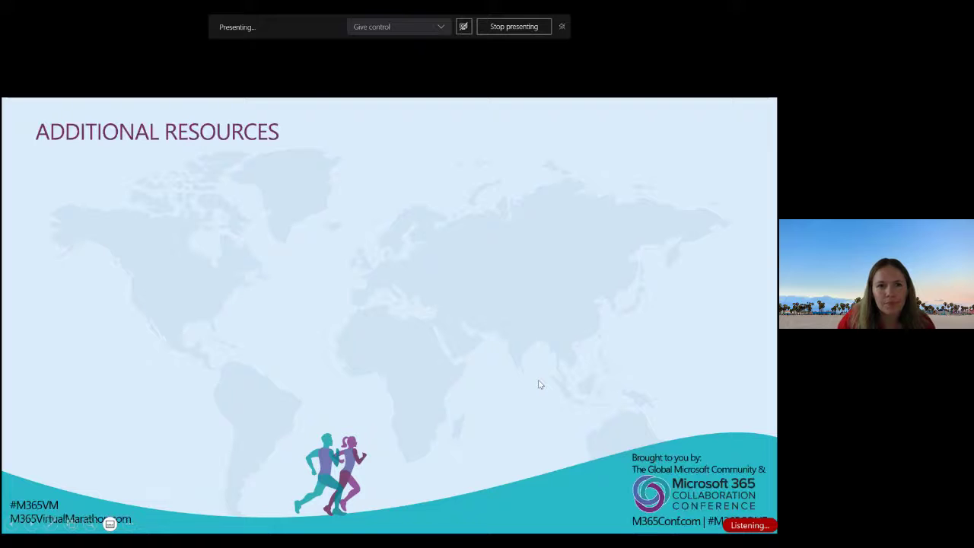